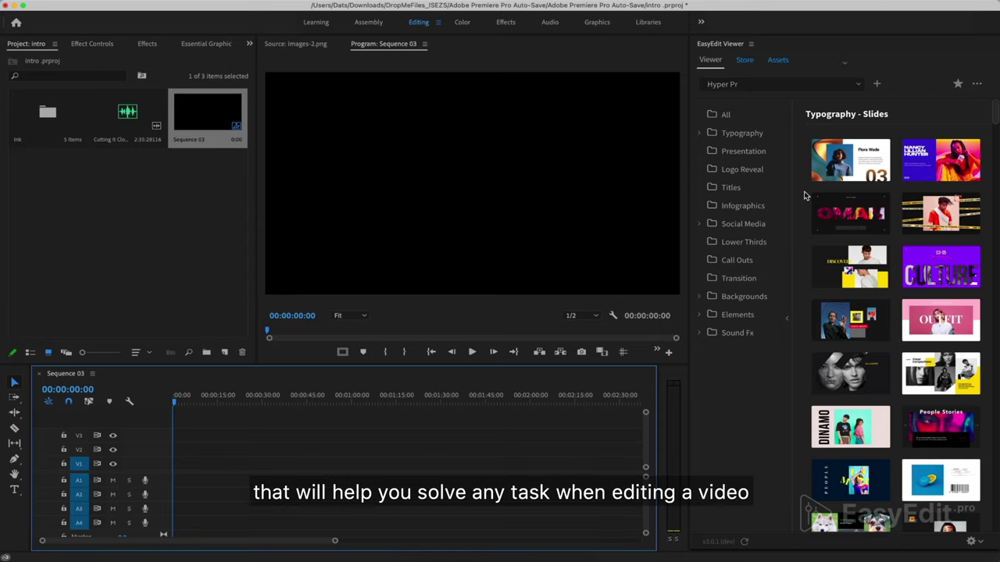
# Step: Search EasyEdit Assets for 'bike' with the media type set to Videos
pyautogui.scroll(-10, 812, 207)
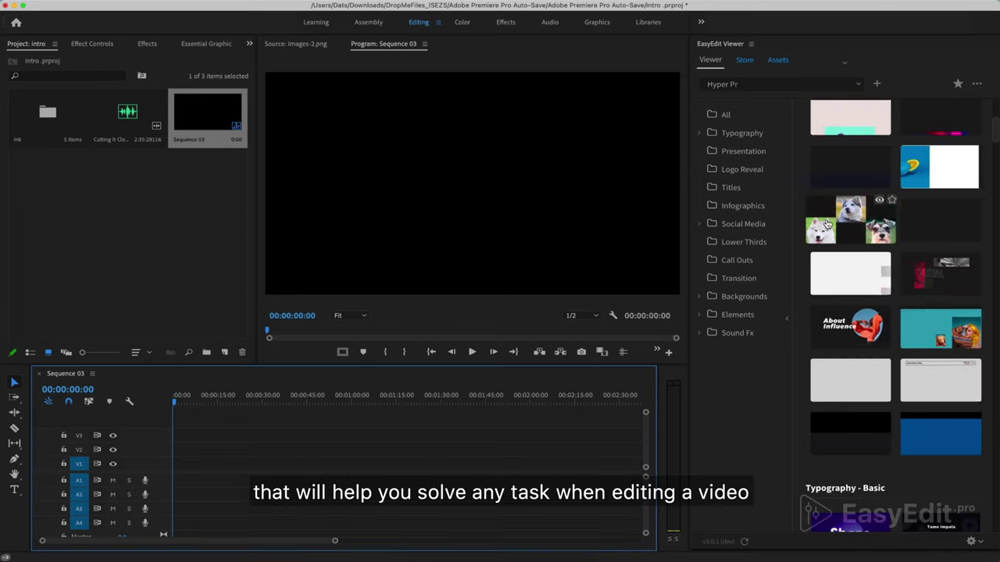
pyautogui.scroll(-2, 804, 266)
pyautogui.scroll(-10, 804, 276)
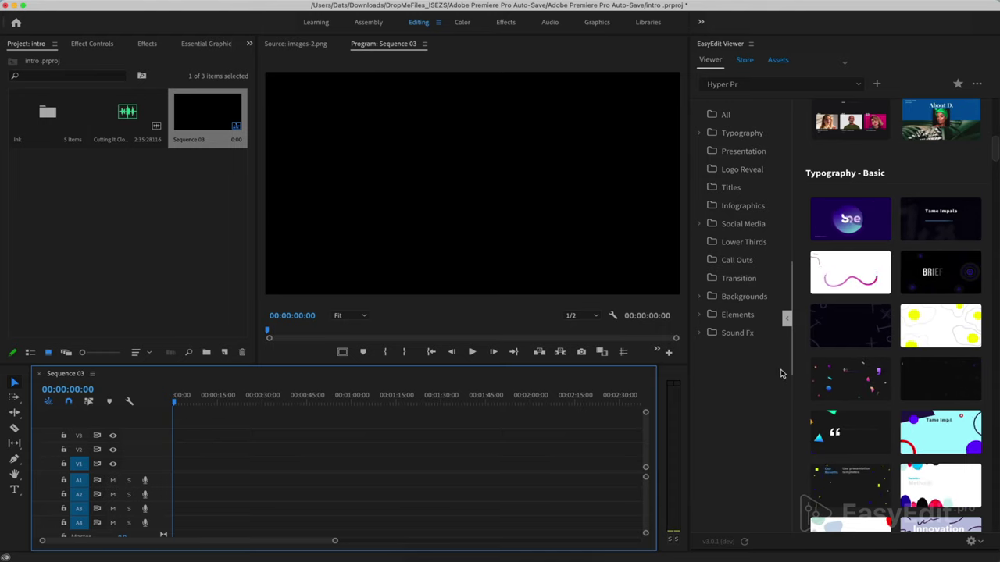
pyautogui.scroll(-3, 816, 430)
pyautogui.scroll(-10, 816, 433)
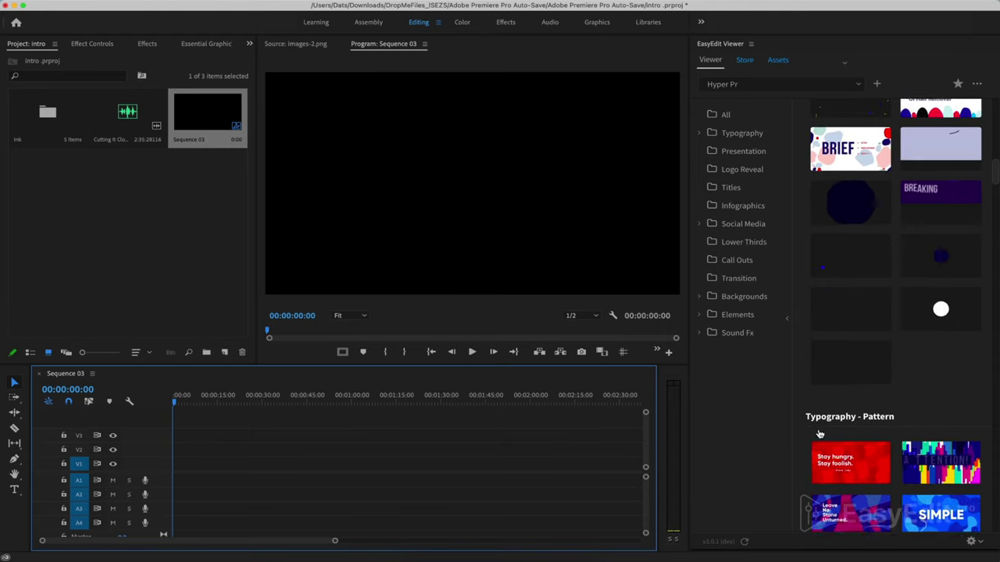
pyautogui.scroll(-10, 856, 447)
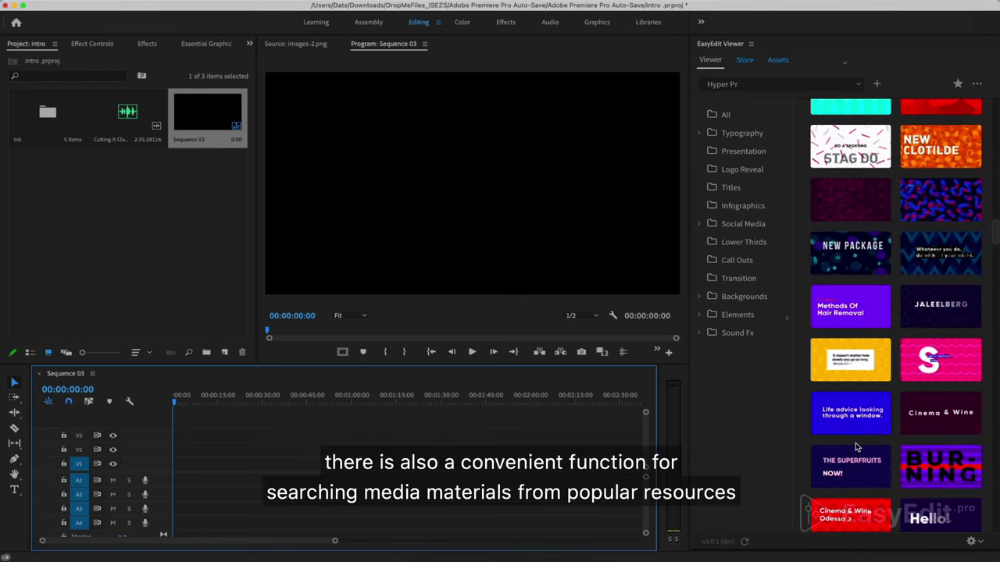
pyautogui.scroll(20, 856, 448)
pyautogui.scroll(10, 857, 447)
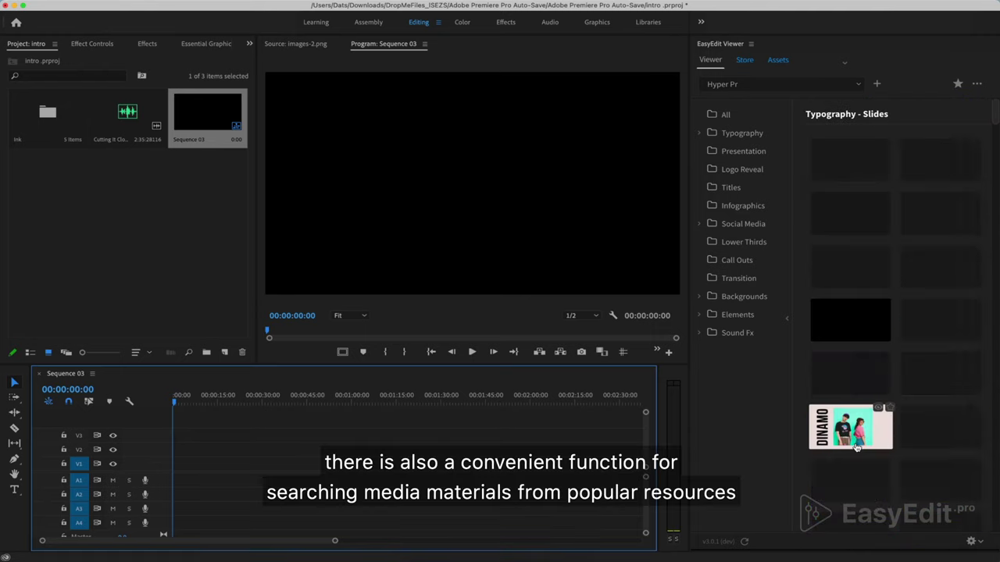
pyautogui.click(779, 63)
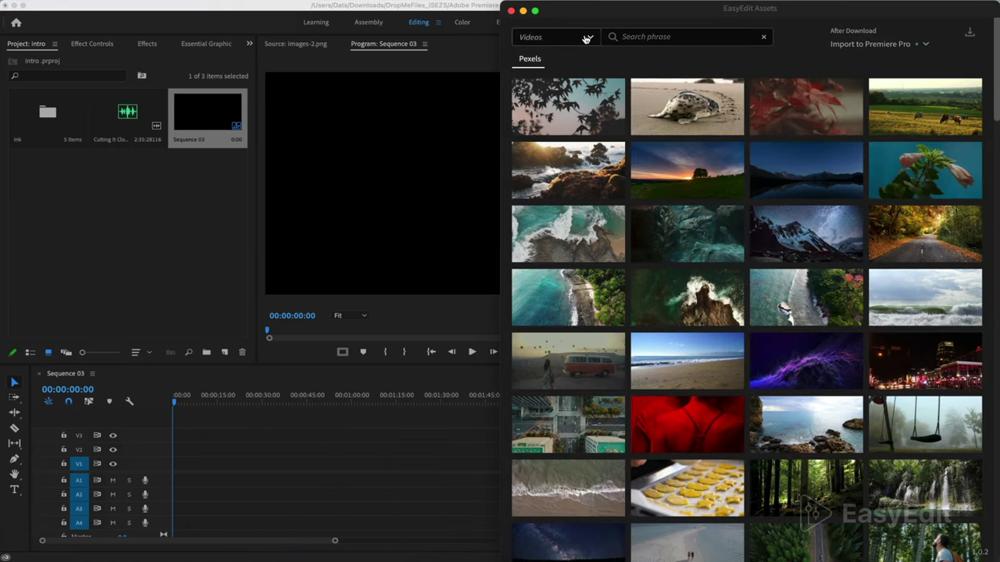
pyautogui.click(585, 37)
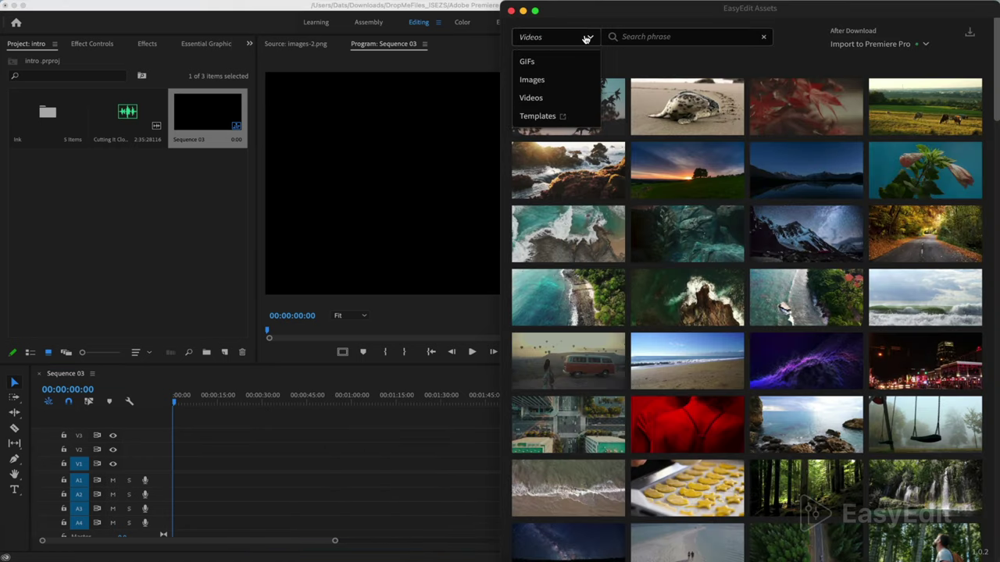
pyautogui.click(536, 100)
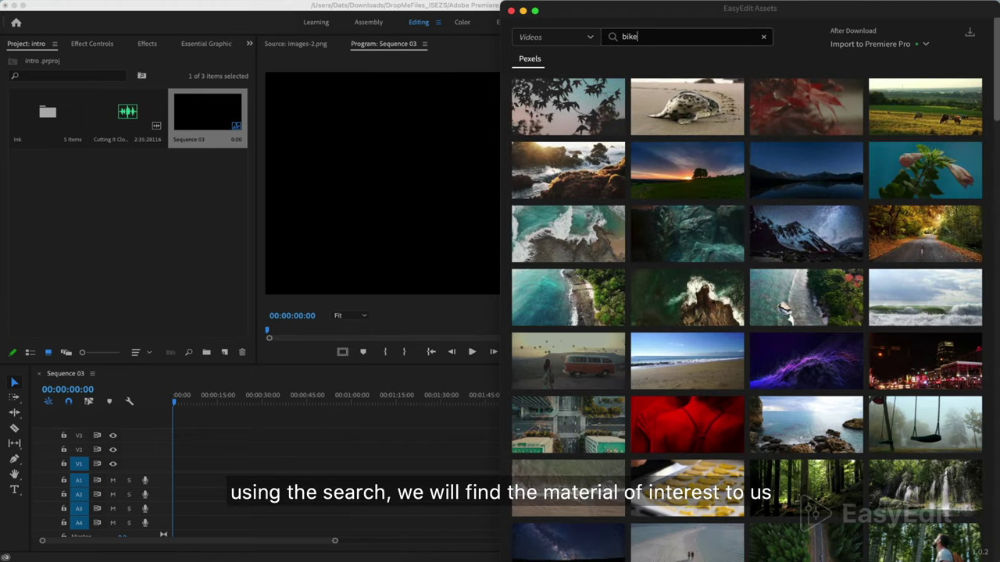
pyautogui.write('bike')
pyautogui.press('Return')
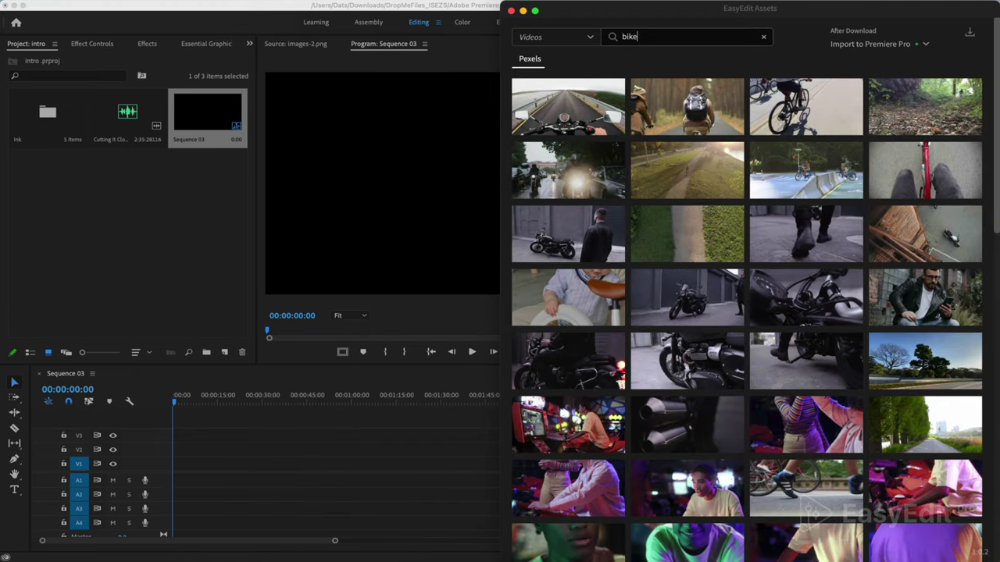
# Step: Preview the bike-rider clip at full size, then import it into Premiere Pro
pyautogui.moveTo(804, 234)
pyautogui.scroll(-20, 807, 243)
pyautogui.scroll(-2, 808, 244)
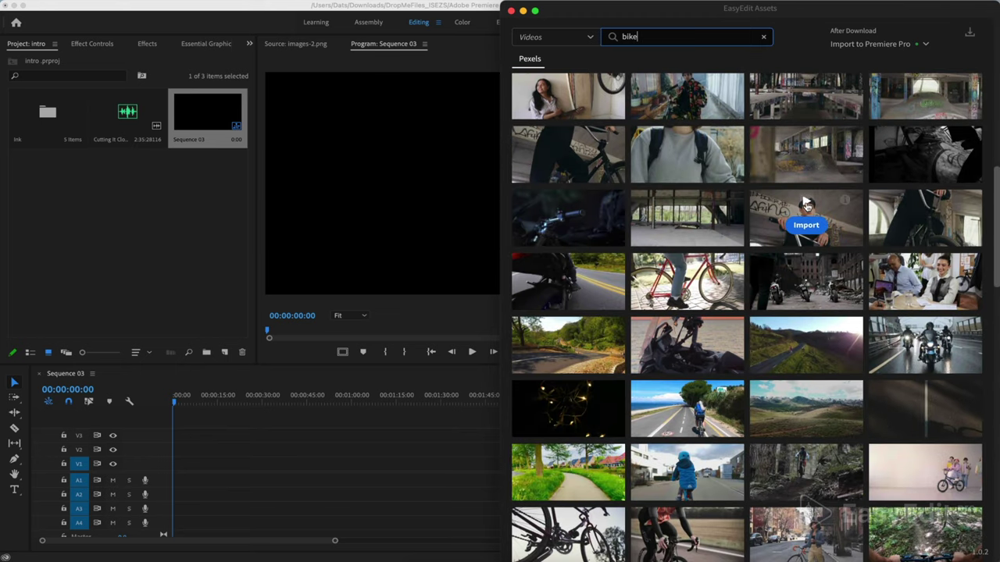
pyautogui.click(807, 204)
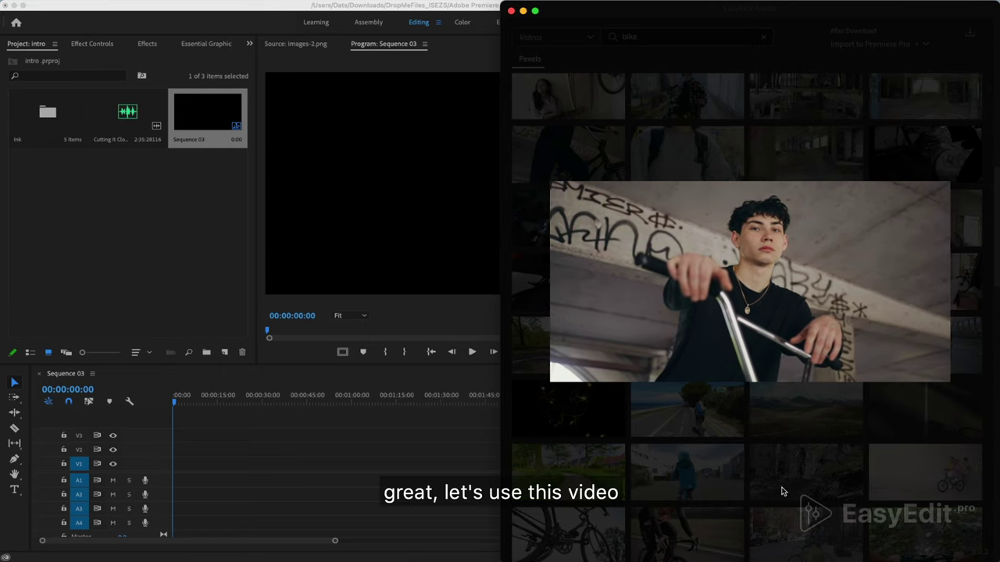
pyautogui.click(828, 445)
pyautogui.moveTo(828, 445)
pyautogui.click(806, 226)
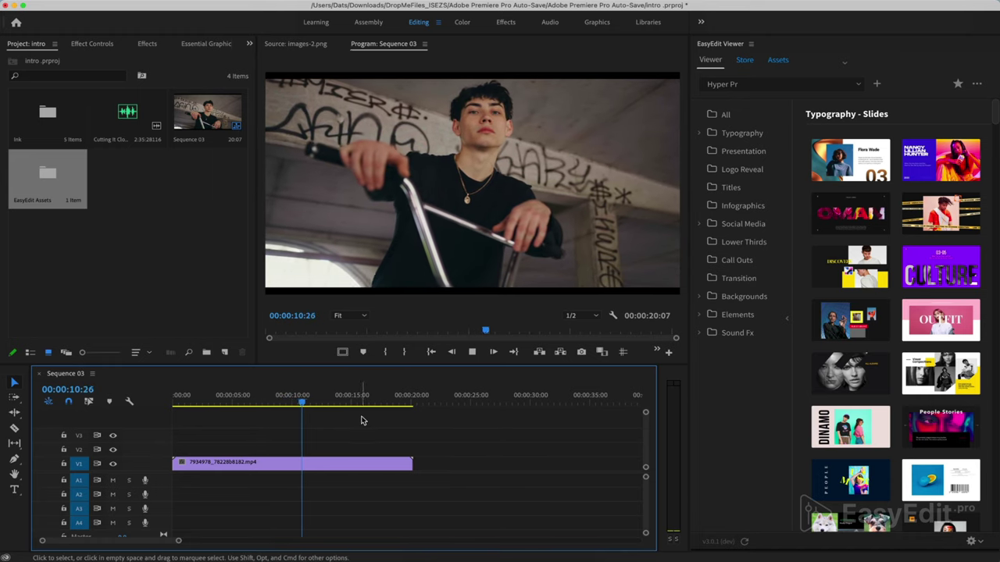
# Step: Stop at 00:00:12:03 and raise the bike clip's Motion Scale to 107 in Effect Controls
pyautogui.press('space')
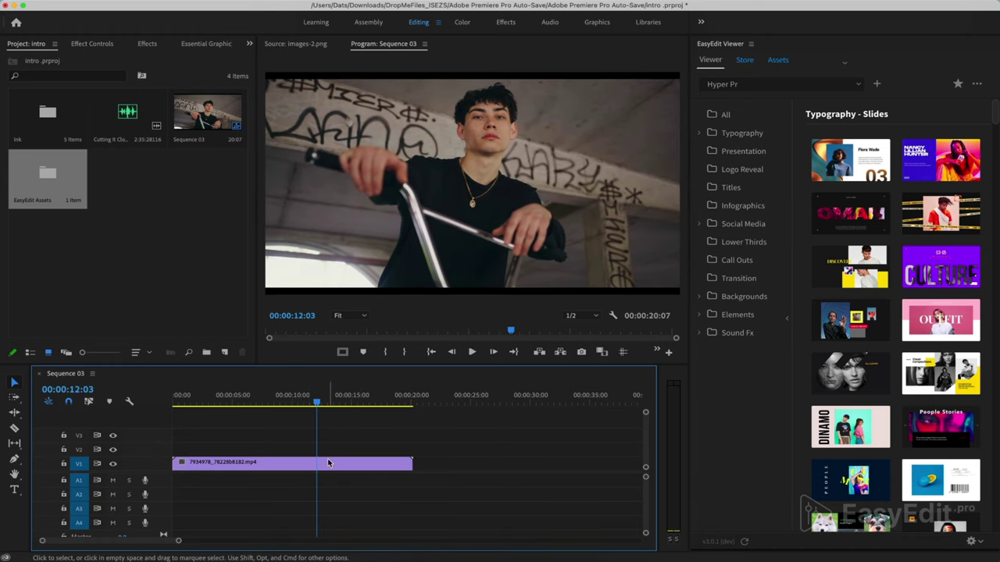
pyautogui.click(297, 464)
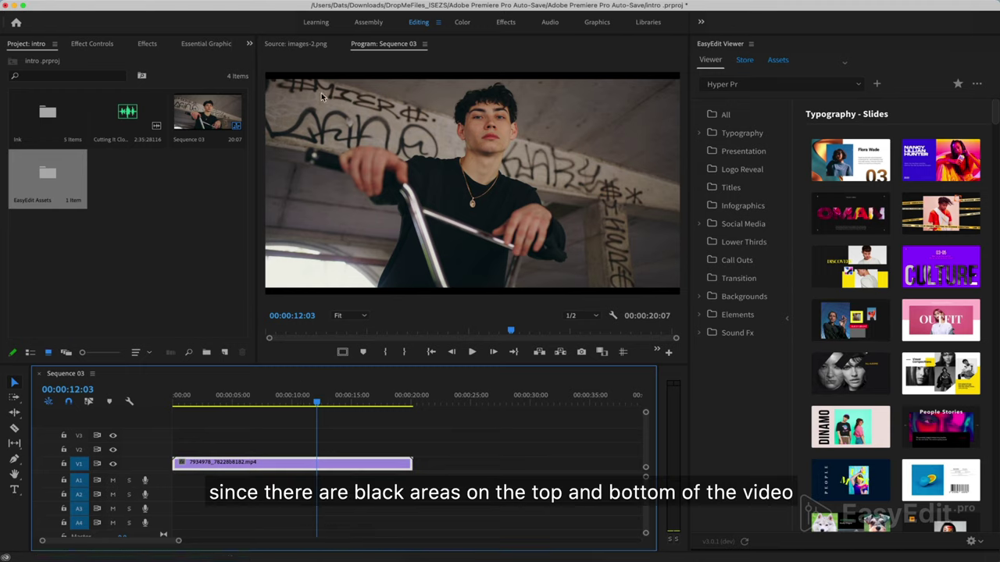
pyautogui.click(98, 44)
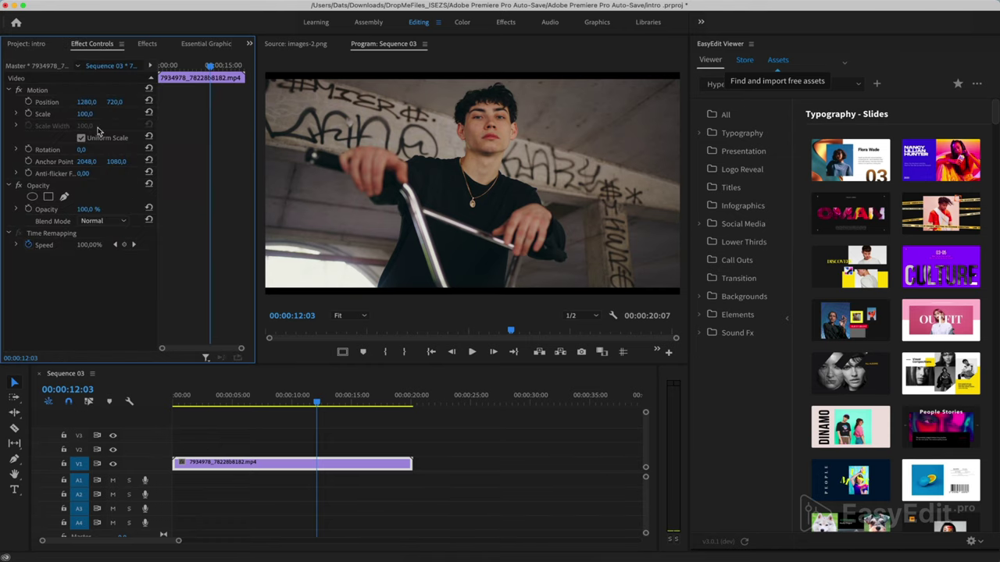
pyautogui.moveTo(92, 118); pyautogui.dragTo(97, 118)
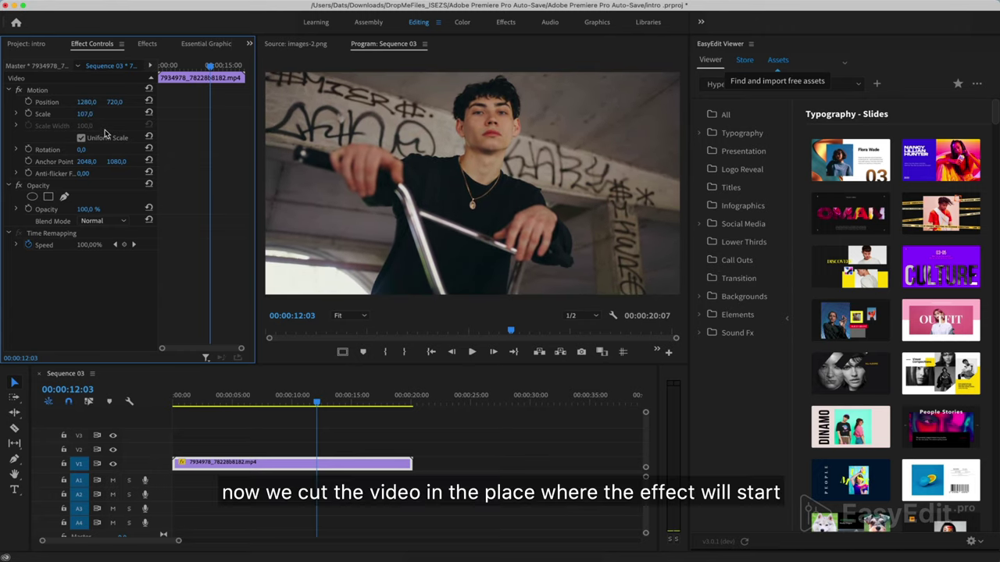
# Step: Cut the clip at 00:00:12:03, make the second part a frame hold, and play from 00:00:07:00
pyautogui.press('c')
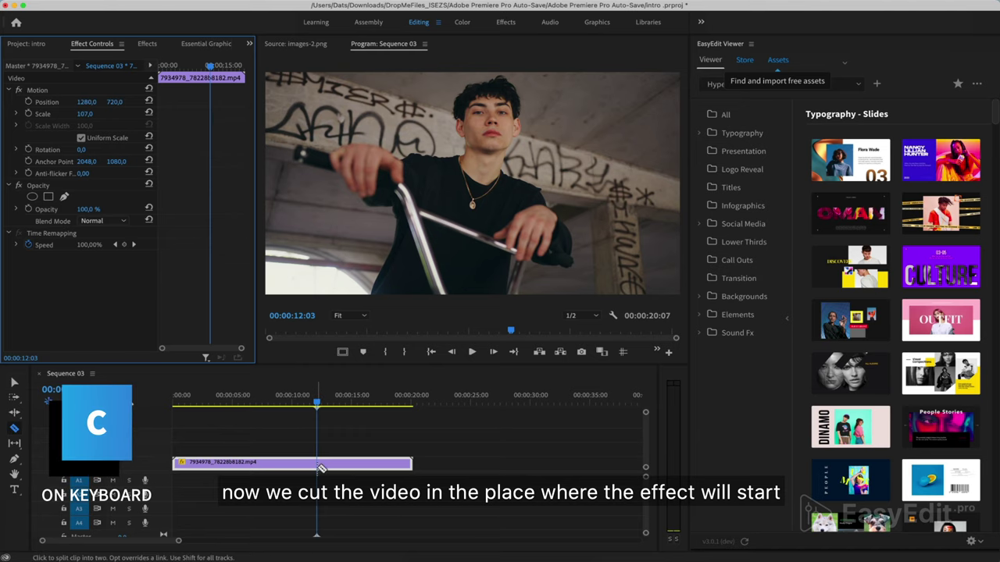
pyautogui.click(317, 468)
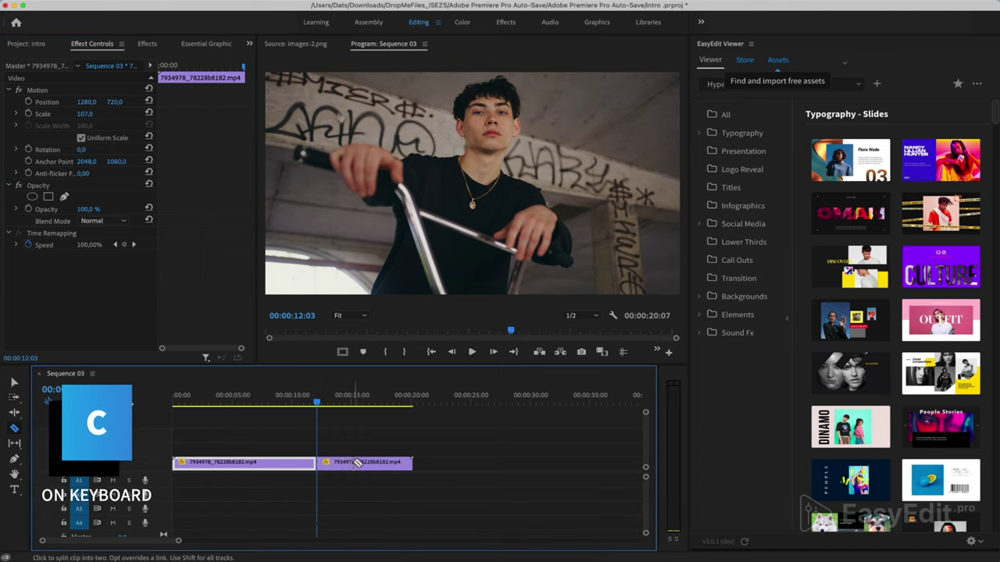
pyautogui.press('v')
pyautogui.click(354, 463)
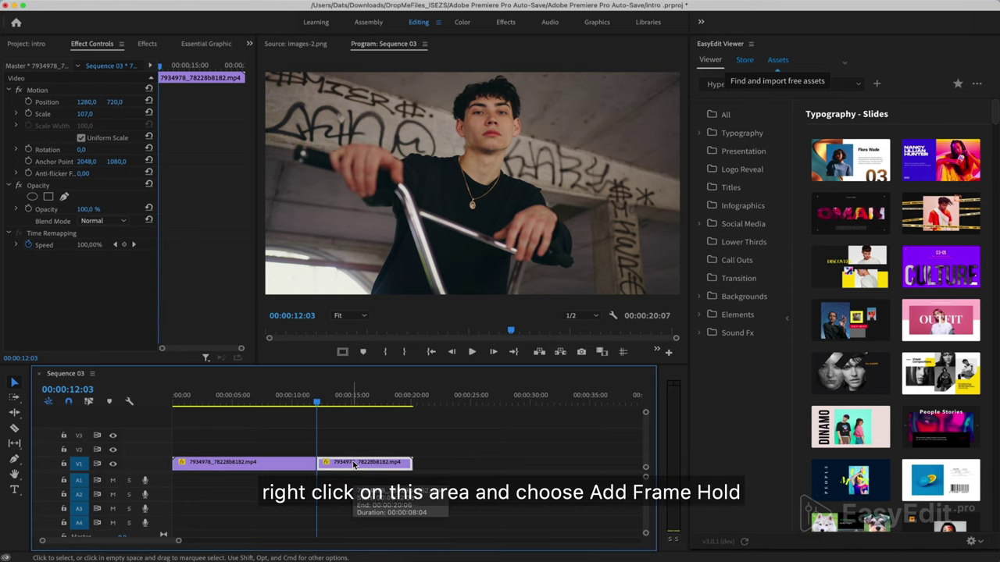
pyautogui.rightClick(354, 464)
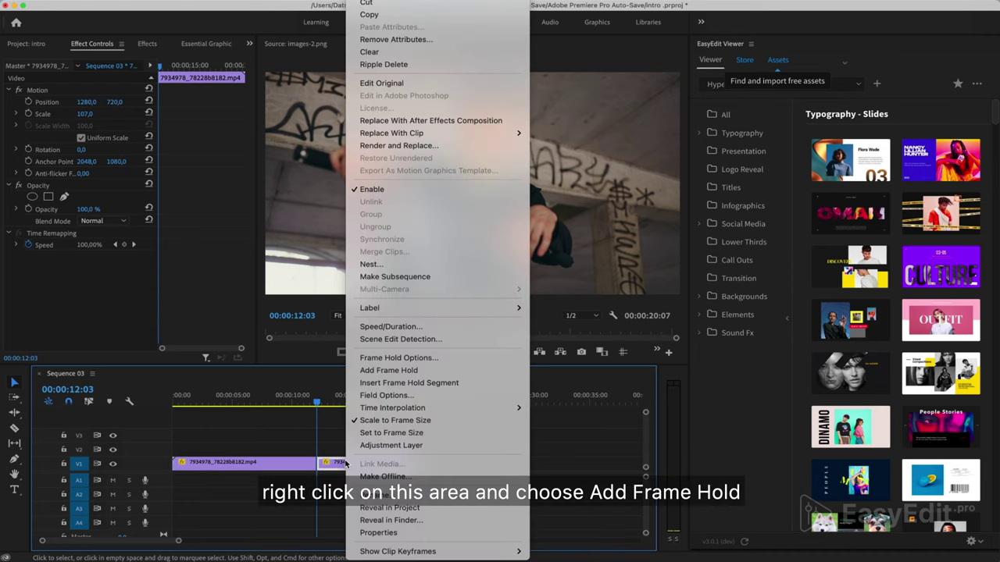
pyautogui.click(406, 371)
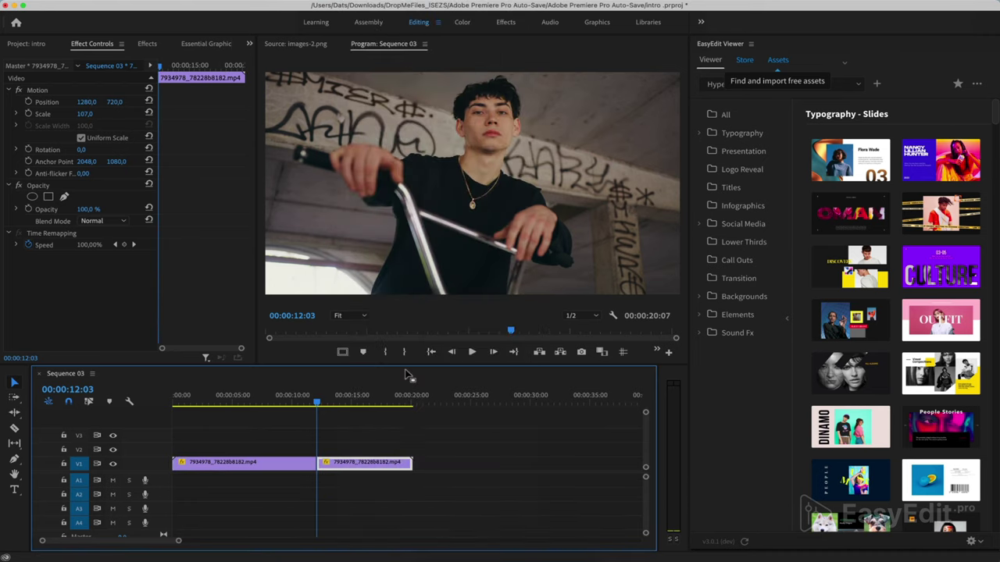
pyautogui.moveTo(302, 406); pyautogui.dragTo(257, 412)
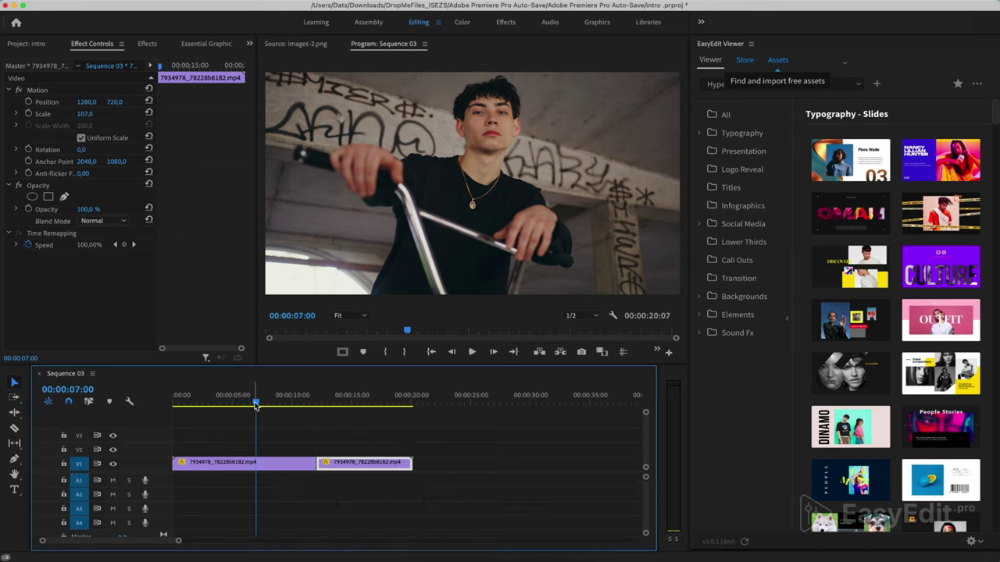
pyautogui.press('space')
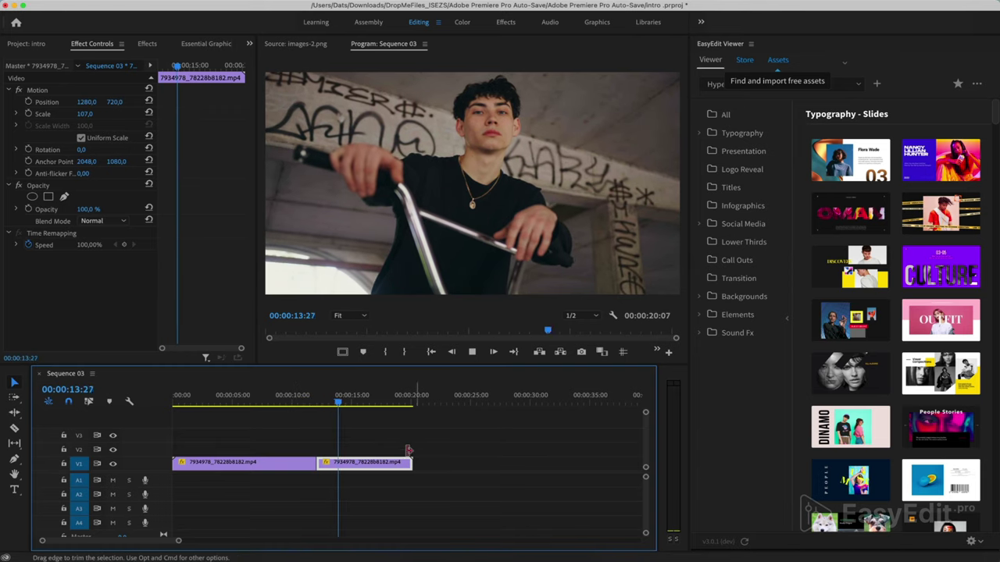
# Step: Duplicate the frame-hold clip onto V2, add a freehand opacity mask, and zoom the maximized Program view to 150%
pyautogui.press('space')
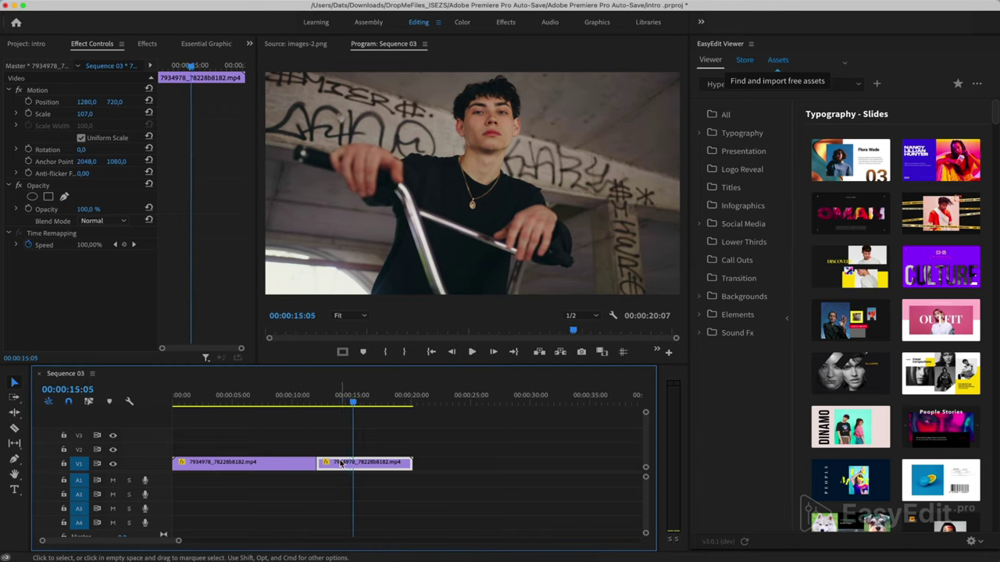
pyautogui.moveTo(341, 463); pyautogui.dragTo(341, 453)
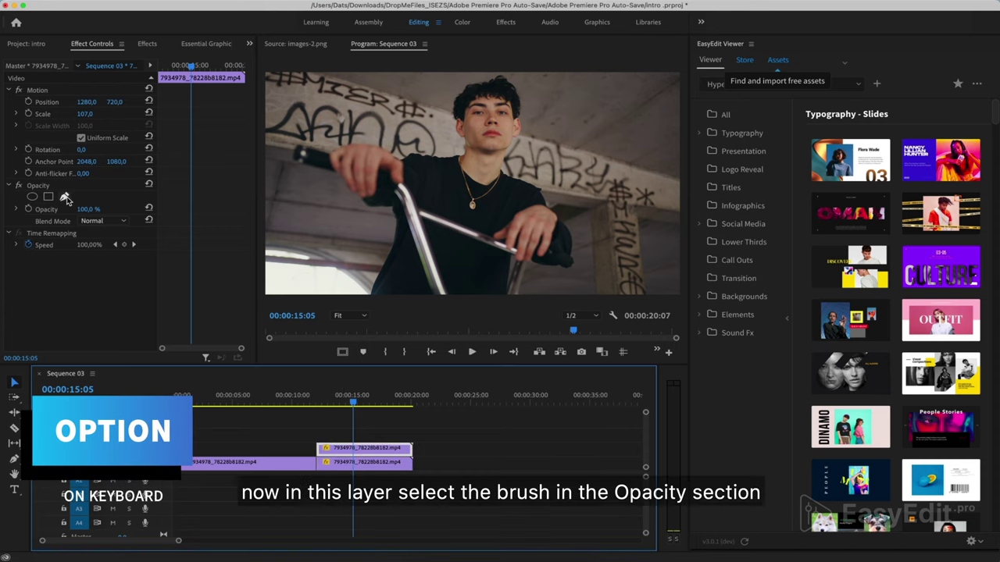
pyautogui.click(65, 197)
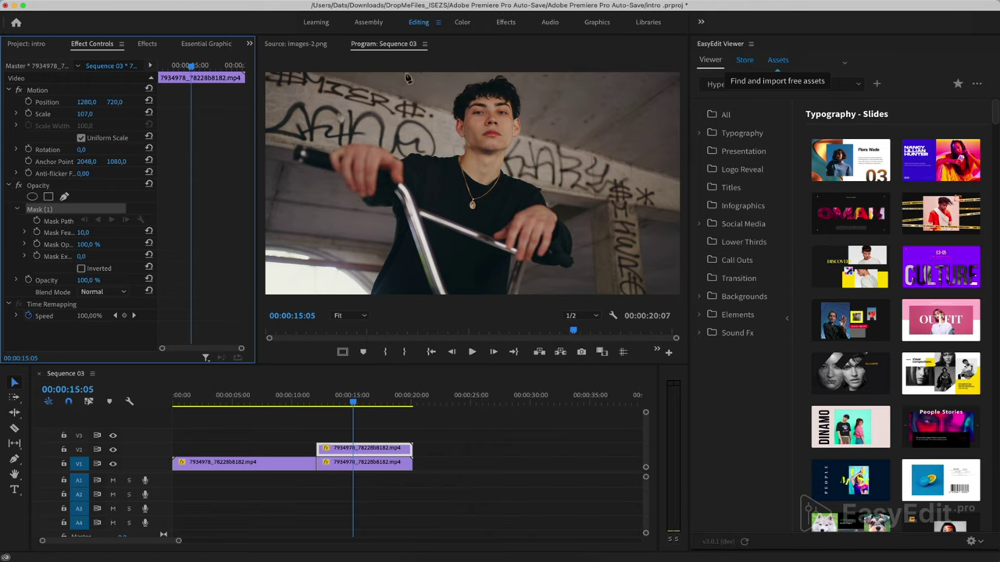
pyautogui.click(394, 46)
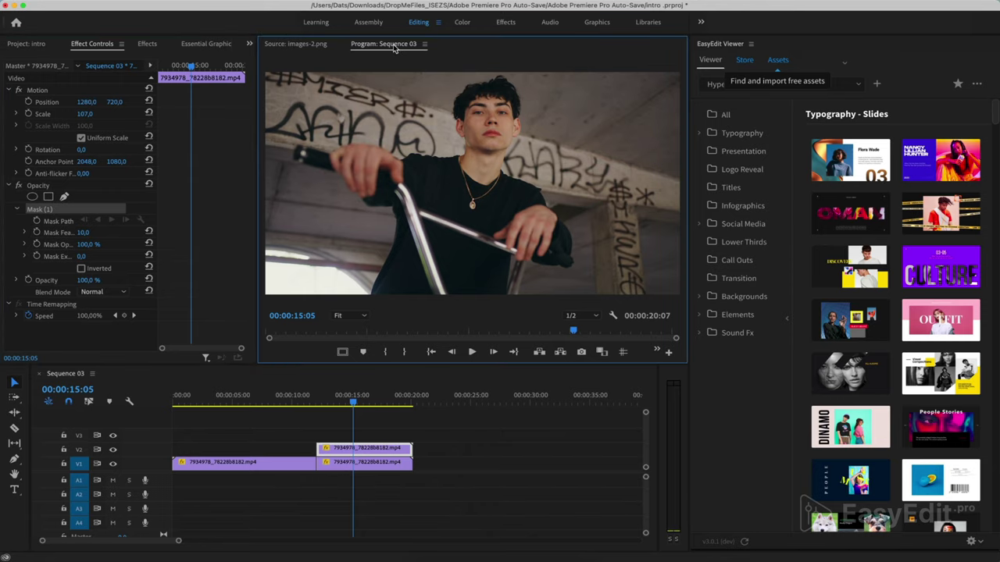
pyautogui.press('`')
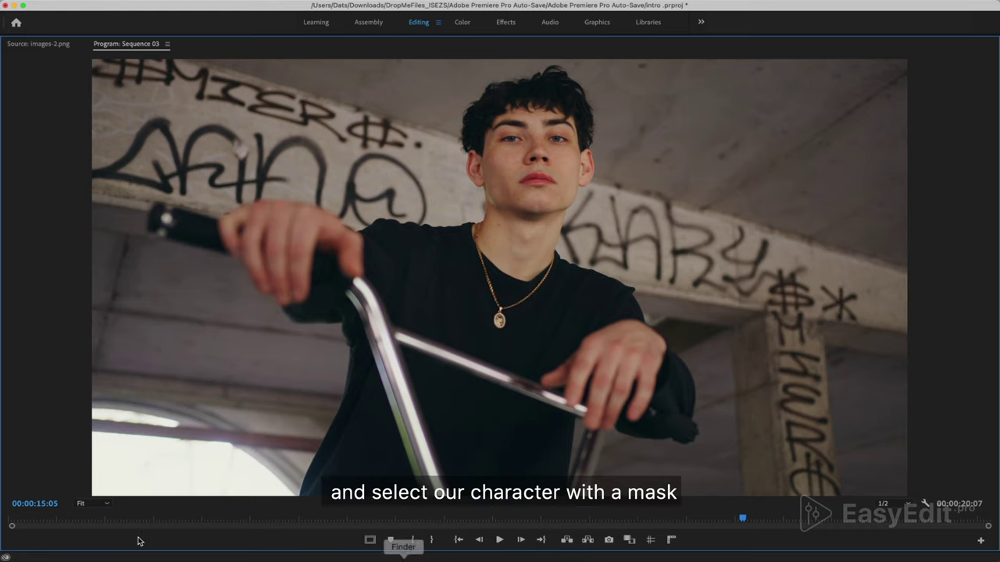
pyautogui.click(92, 505)
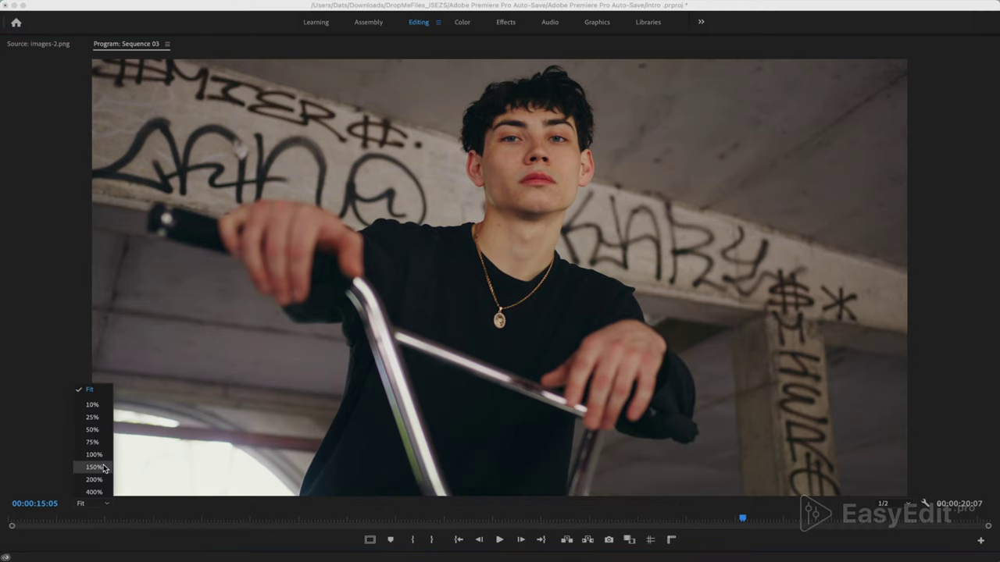
pyautogui.click(106, 467)
pyautogui.moveTo(992, 235); pyautogui.dragTo(993, 398)
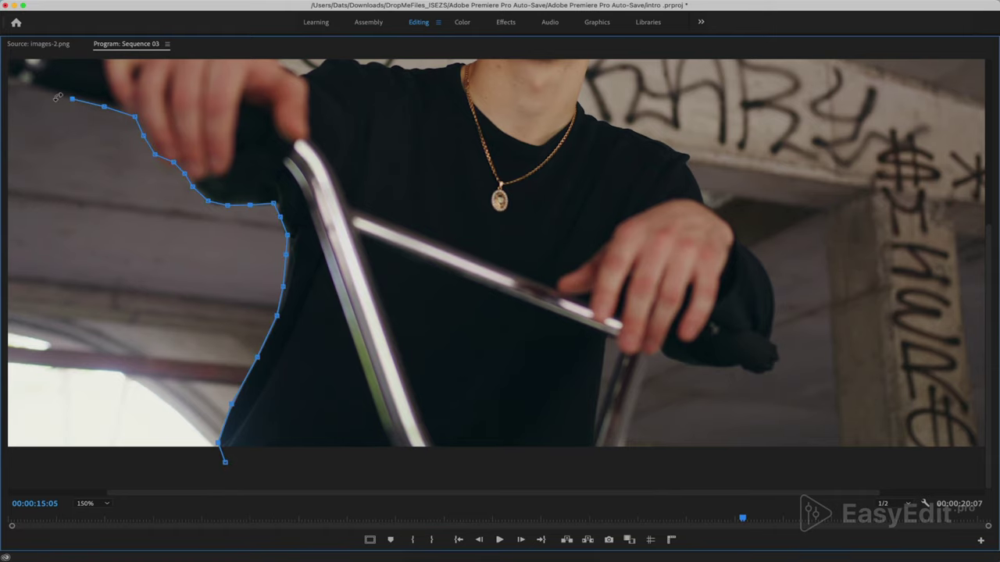
pyautogui.moveTo(43, 95); pyautogui.dragTo(125, 339)
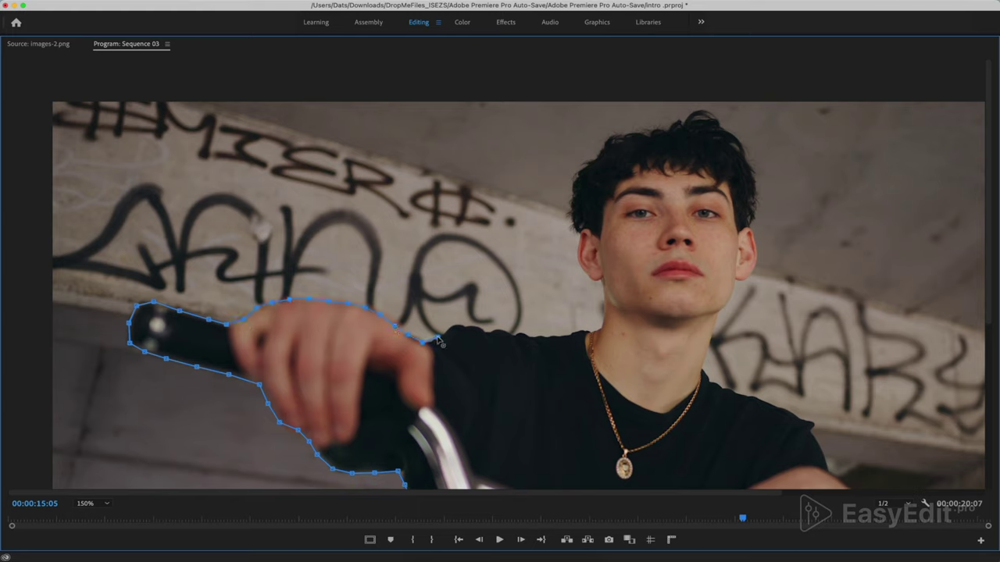
# Step: Trace mask points along the rider's shoulder, neck, arm and hand, closing the path at its start
pyautogui.click(555, 336)
pyautogui.click(577, 335)
pyautogui.click(595, 330)
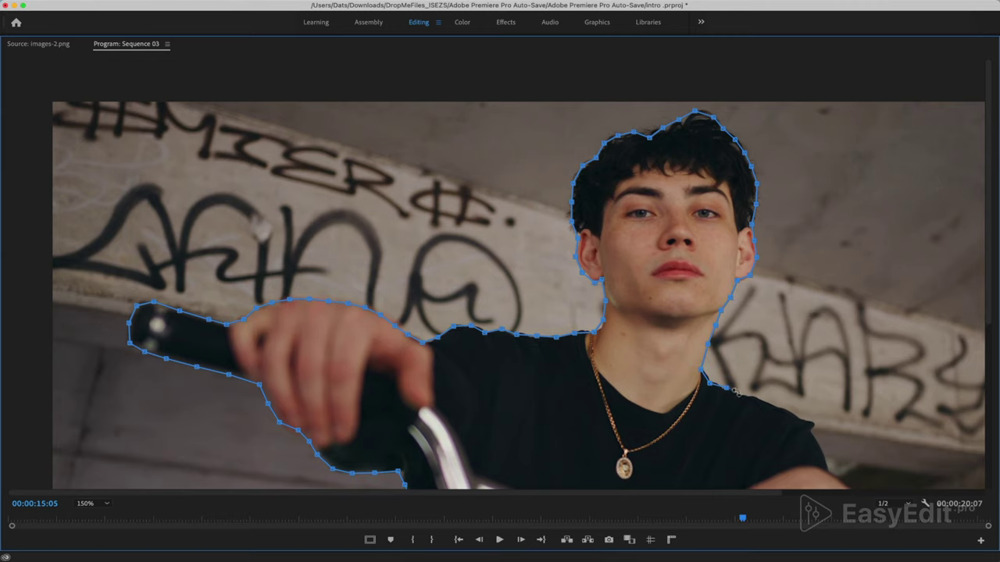
pyautogui.scroll(-3, 821, 450)
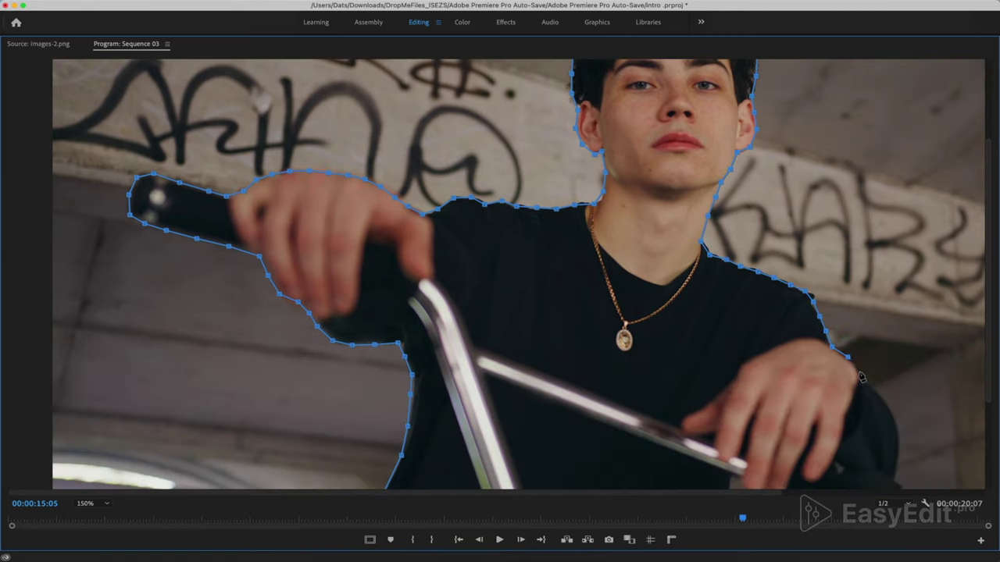
pyautogui.scroll(-3, 986, 400)
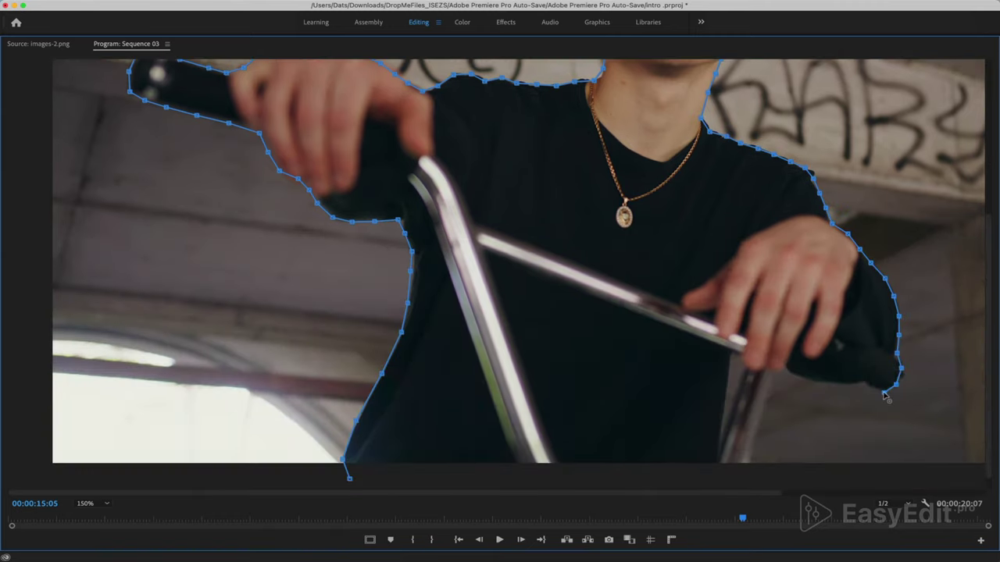
pyautogui.click(802, 378)
pyautogui.click(783, 369)
pyautogui.click(773, 378)
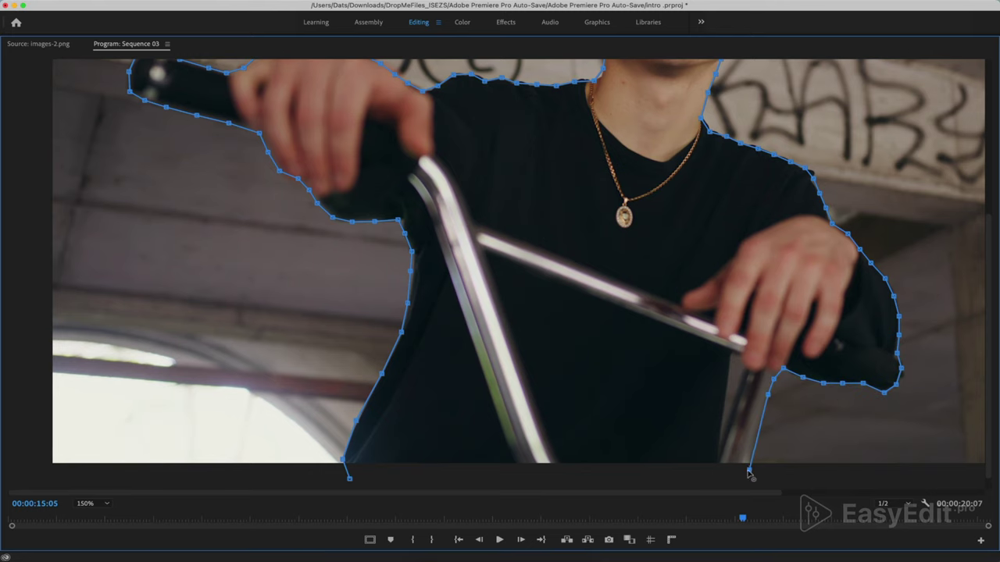
pyautogui.click(349, 478)
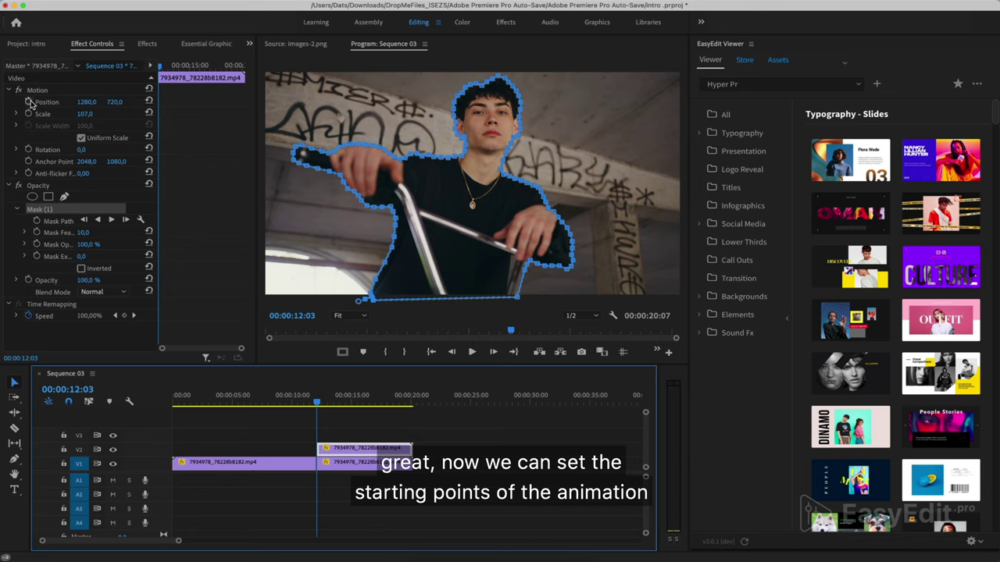
# Step: Keyframe Position and Scale to reach 1344,772 and 126 at clip end, with Mask Feather 0
pyautogui.click(29, 103)
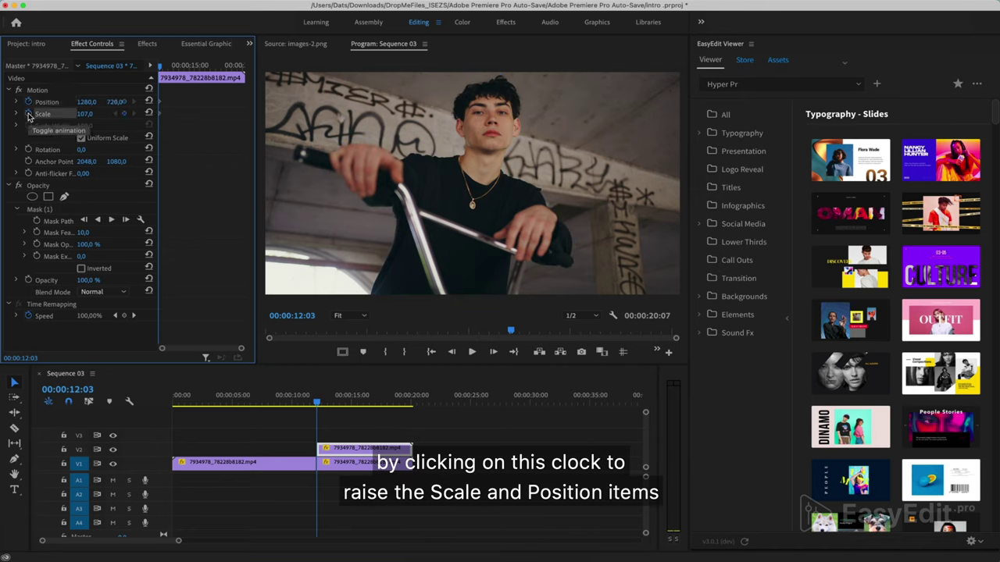
pyautogui.click(29, 115)
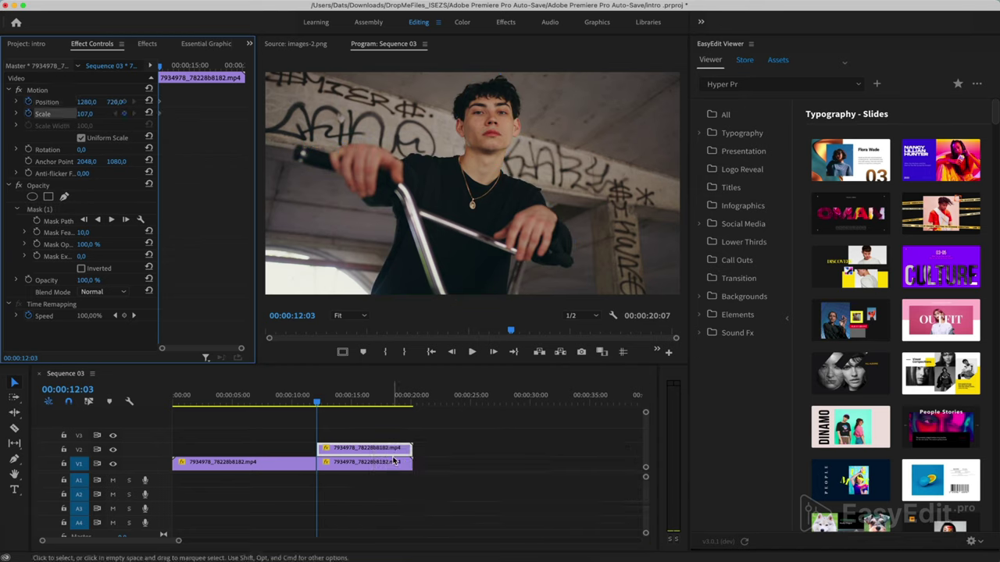
pyautogui.press('Down')
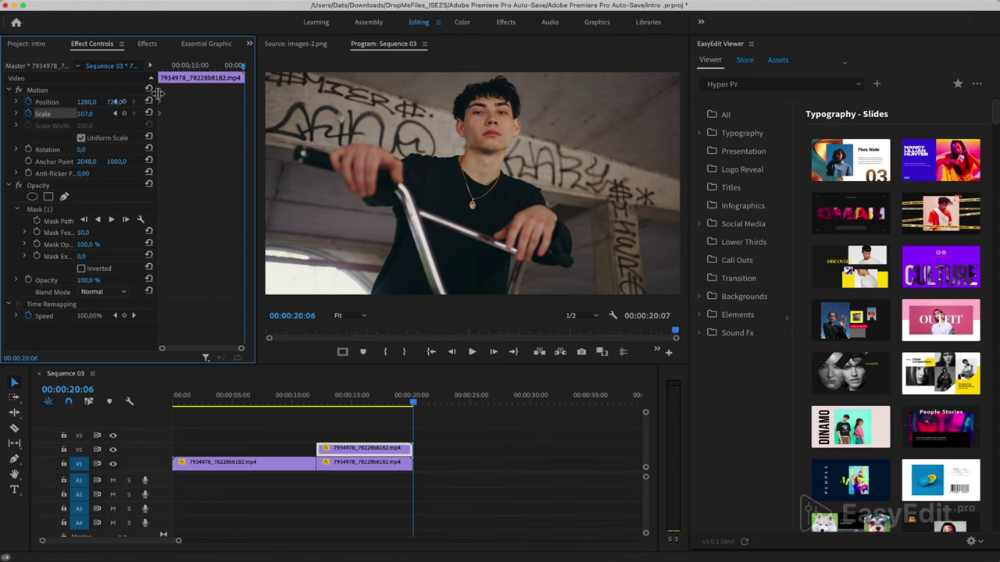
pyautogui.moveTo(157, 93); pyautogui.dragTo(178, 94)
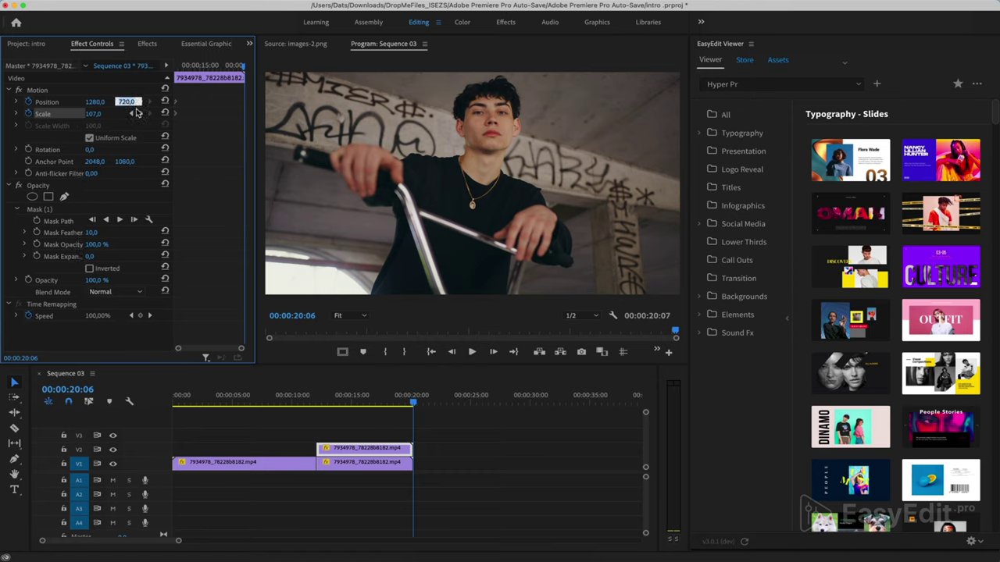
pyautogui.click(141, 102)
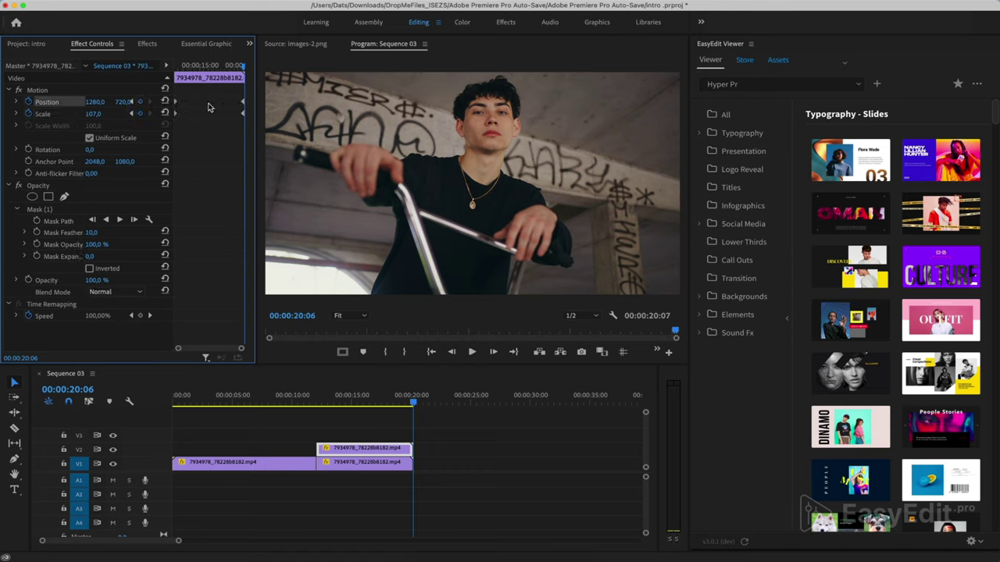
pyautogui.moveTo(95, 101); pyautogui.dragTo(136, 102)
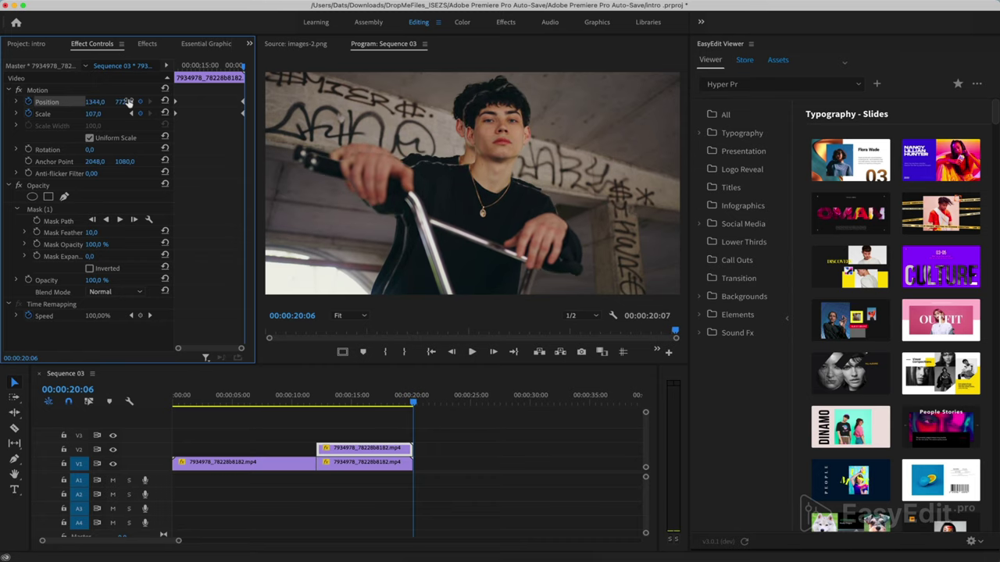
pyautogui.moveTo(93, 114); pyautogui.dragTo(108, 114)
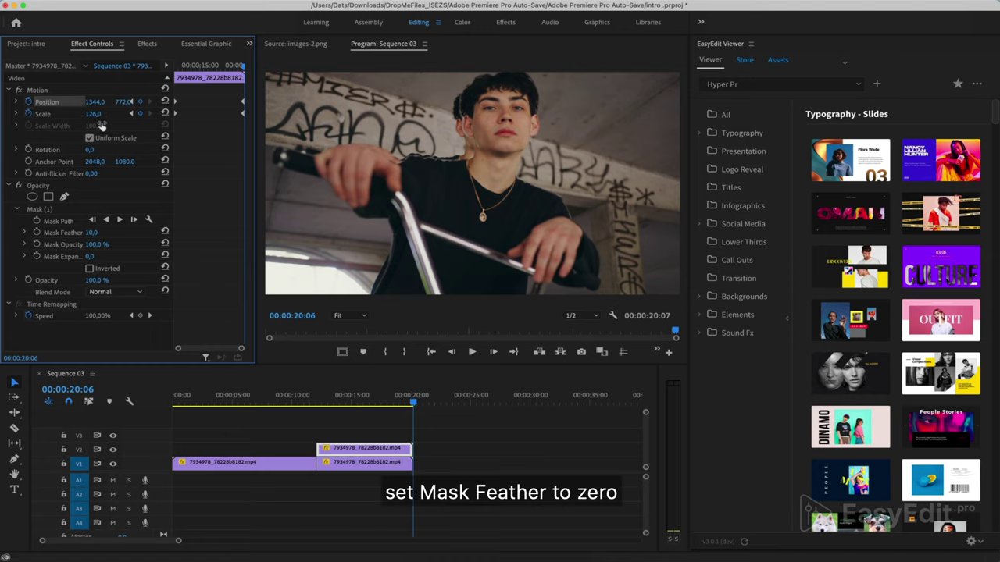
pyautogui.moveTo(91, 233); pyautogui.dragTo(74, 232)
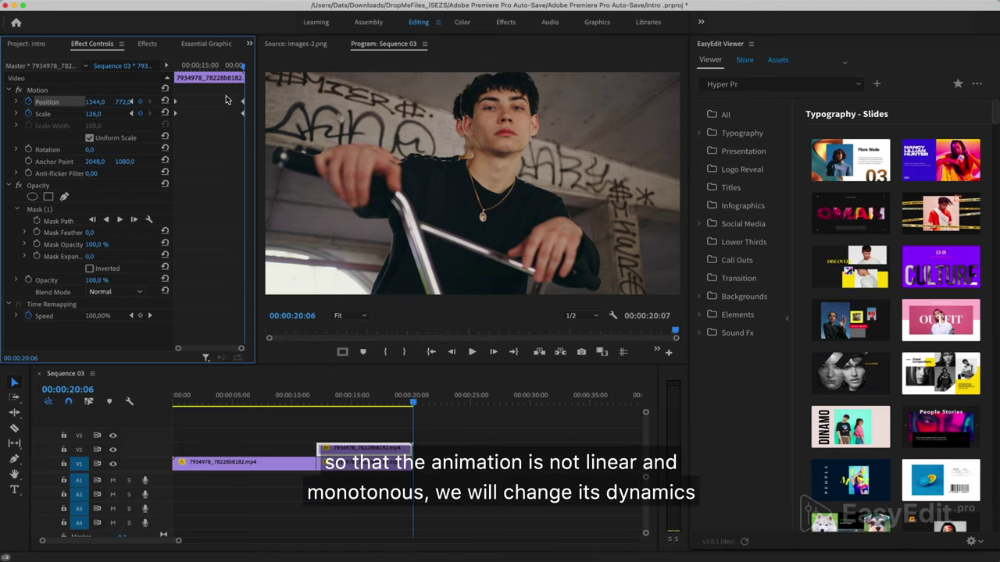
# Step: Set the last Position and Scale keyframes to Ease In temporal interpolation
pyautogui.click(15, 102)
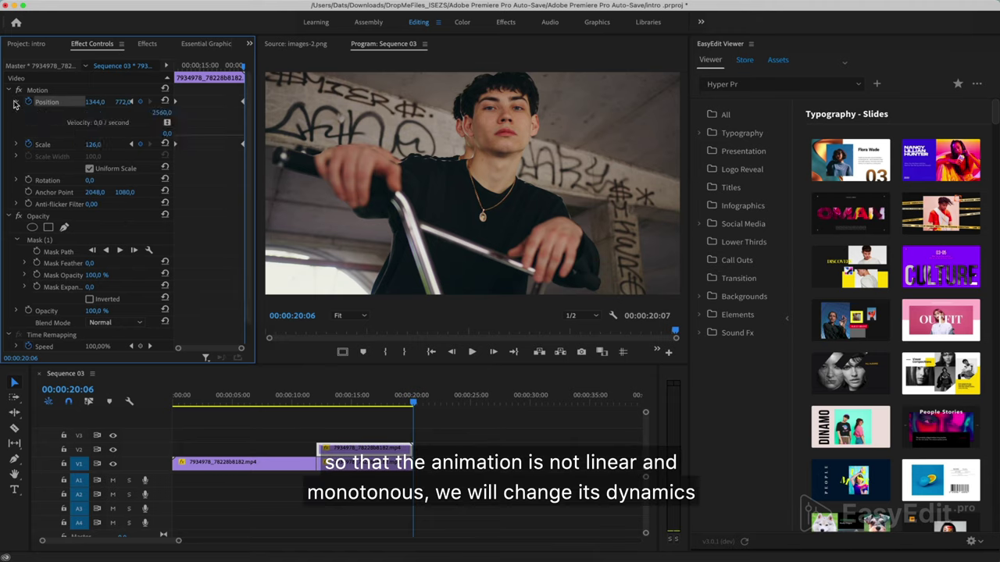
pyautogui.click(15, 102)
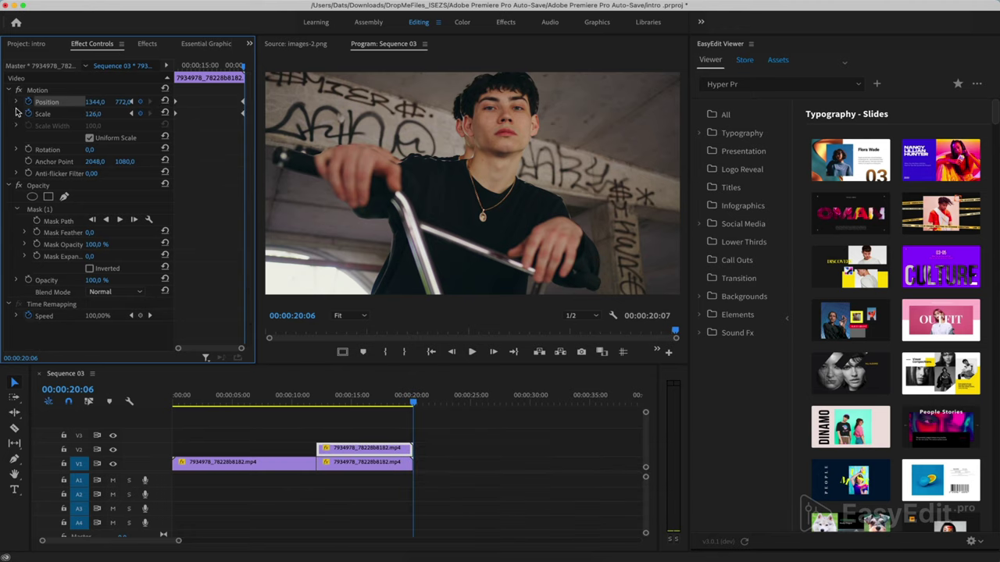
pyautogui.click(16, 114)
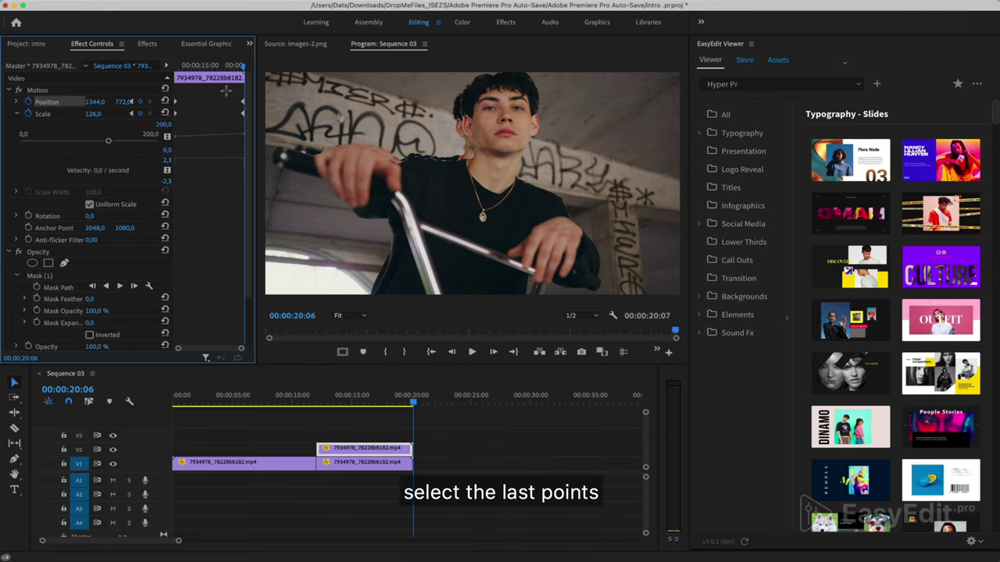
pyautogui.moveTo(227, 93); pyautogui.dragTo(247, 134)
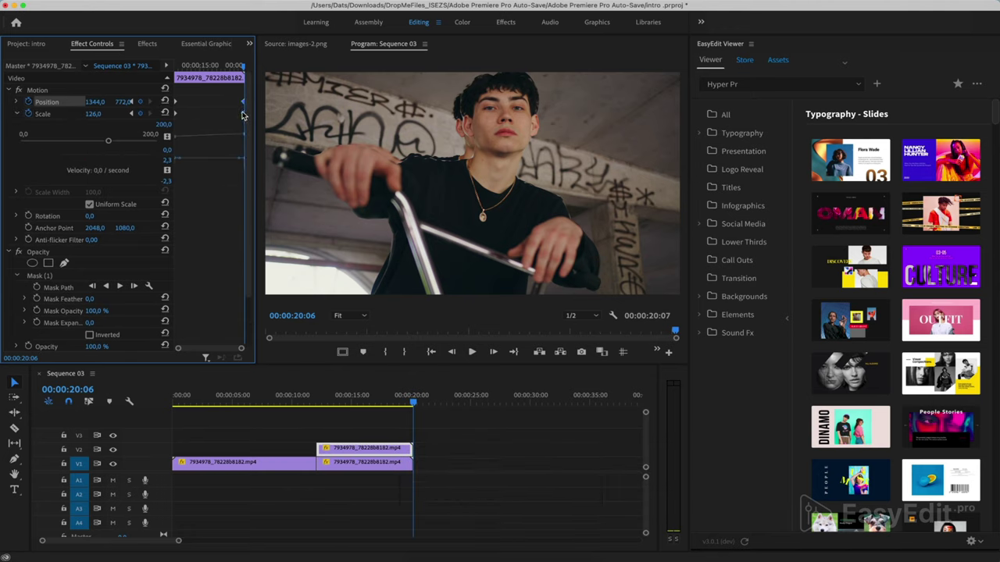
pyautogui.rightClick(244, 117)
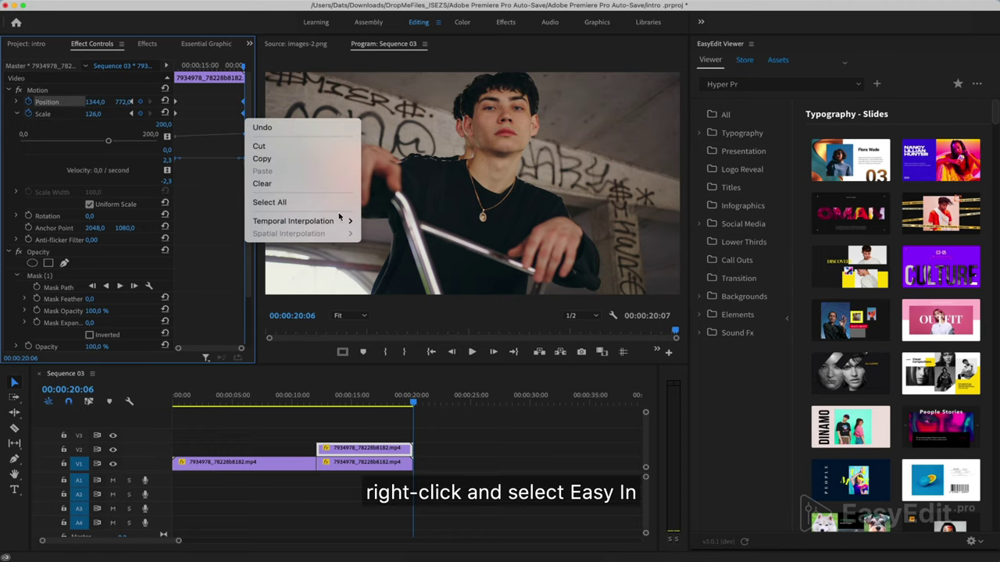
pyautogui.moveTo(328, 221)
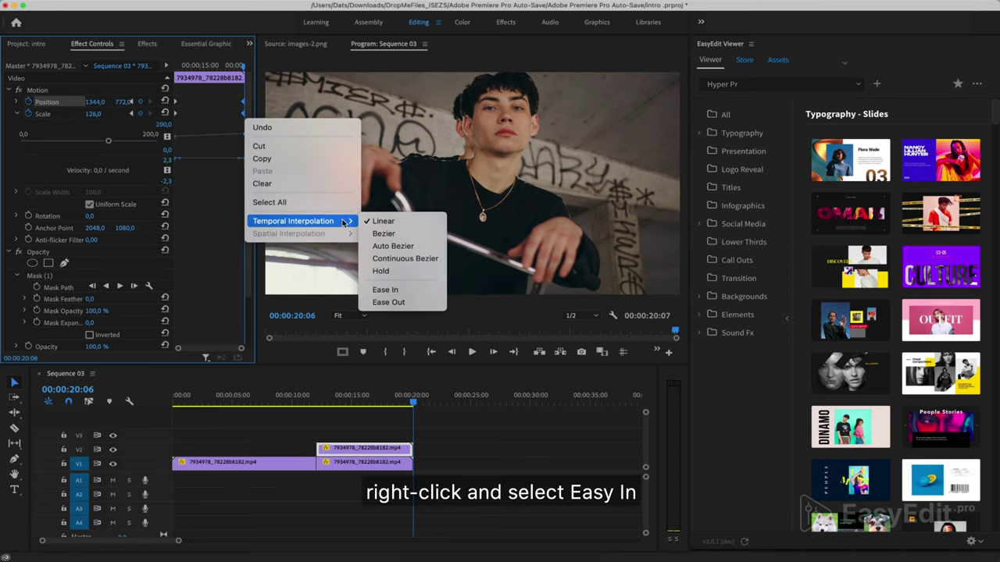
pyautogui.click(422, 290)
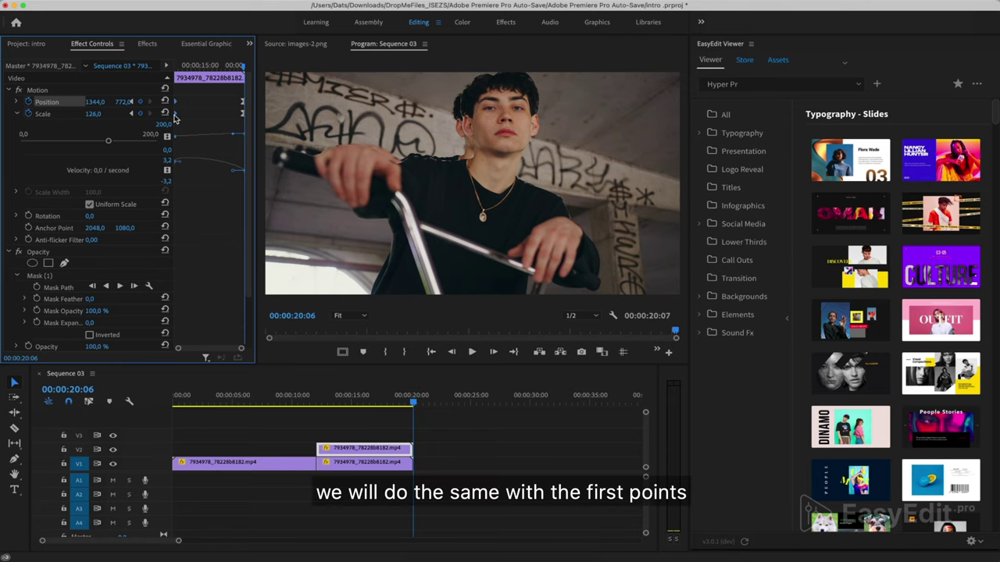
# Step: Set the first Position and Scale keyframes to Ease Out
pyautogui.rightClick(177, 115)
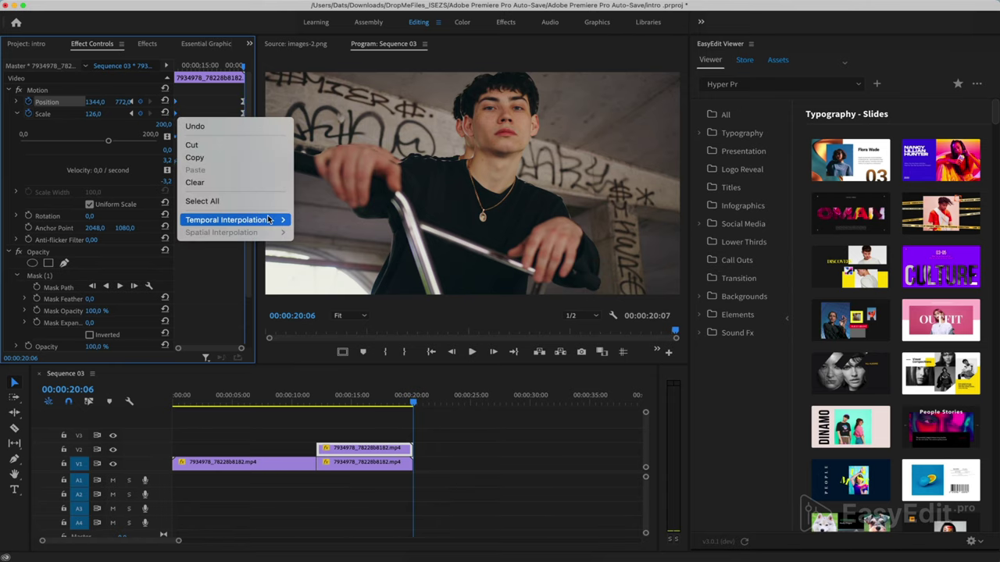
pyautogui.moveTo(275, 219)
pyautogui.click(356, 300)
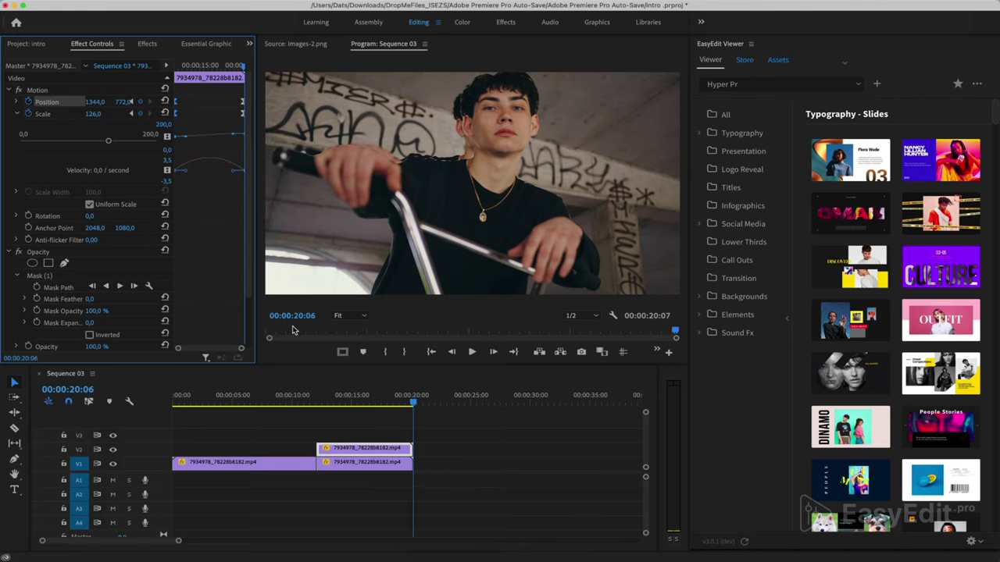
pyautogui.click(305, 400)
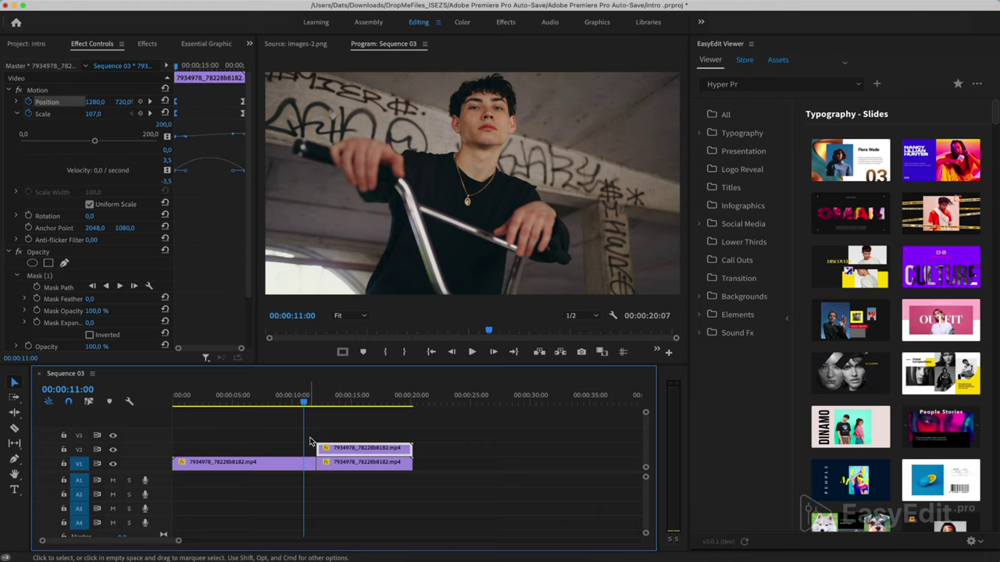
pyautogui.press('space')
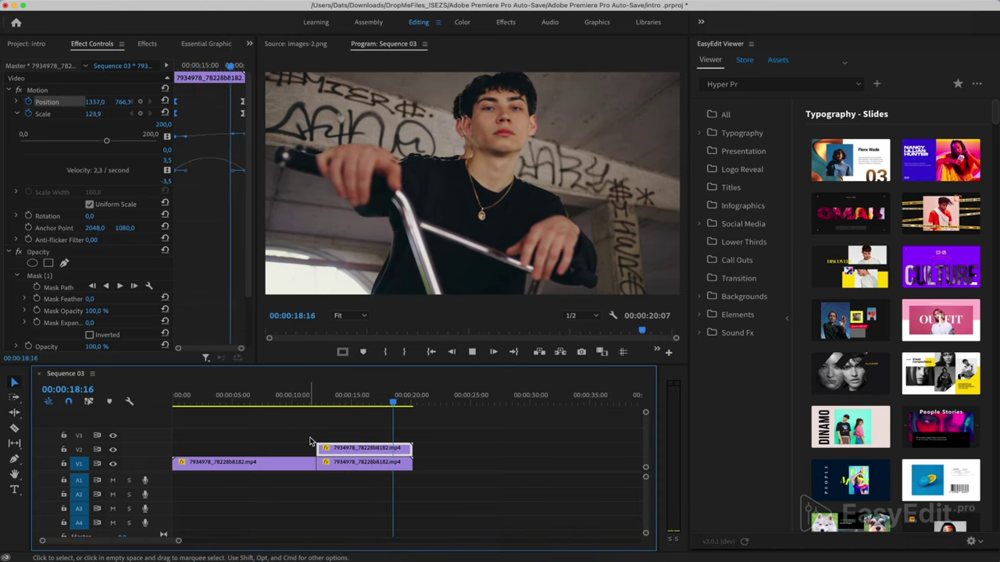
pyautogui.press('space')
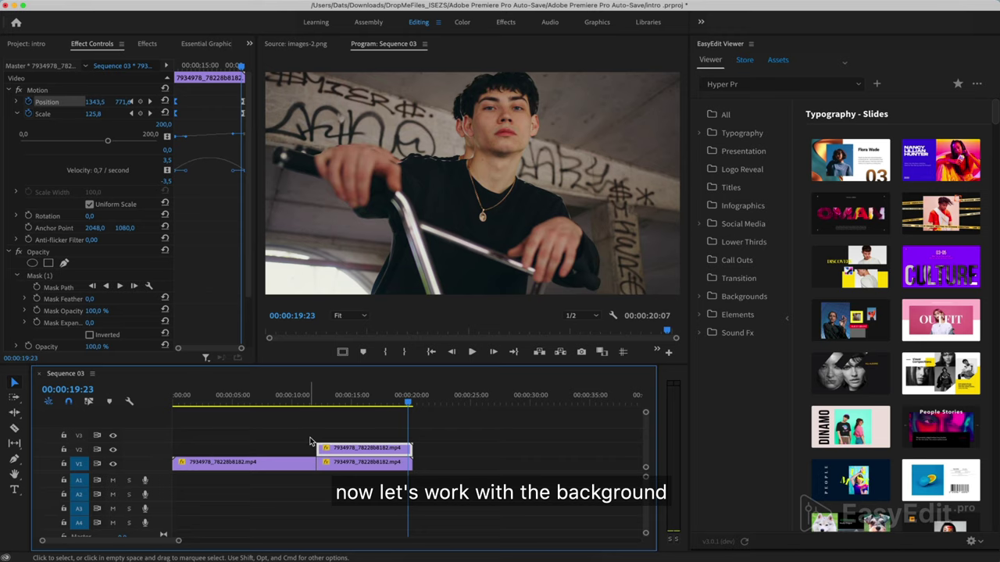
# Step: Apply Gaussian Blur to the bottom V1 clip via an effects search for 'gau'
pyautogui.click(357, 466)
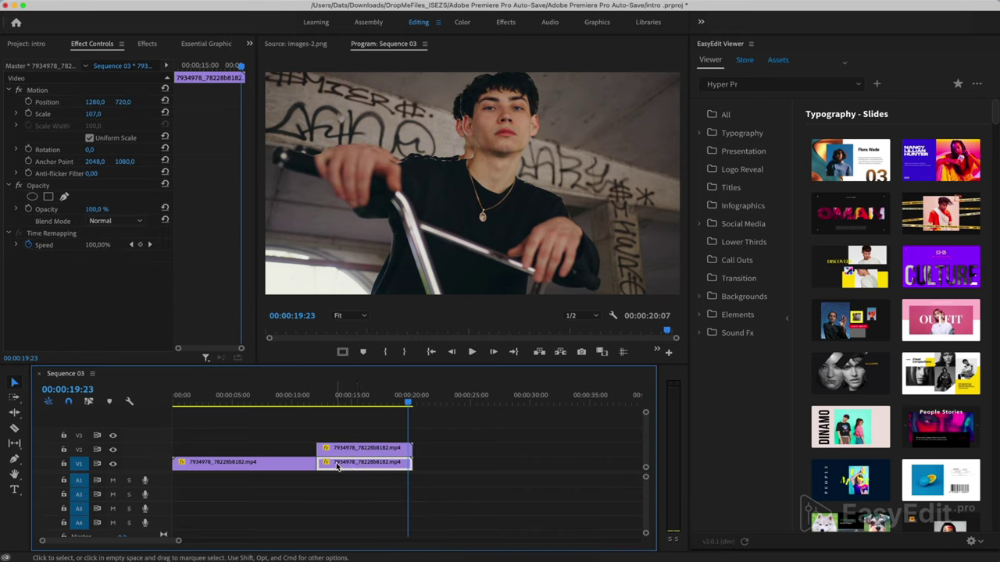
pyautogui.click(146, 44)
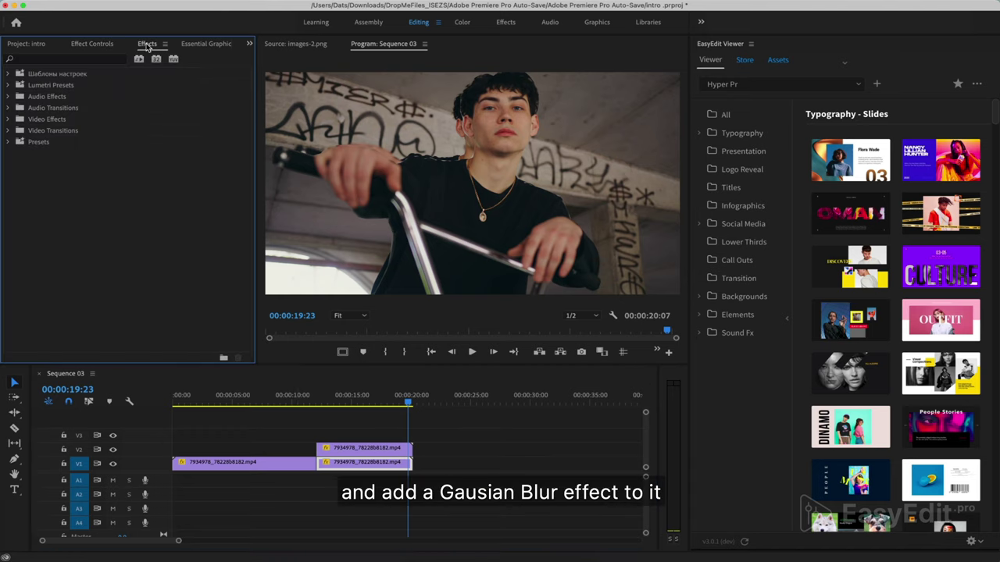
pyautogui.click(117, 58)
pyautogui.write('gaus')
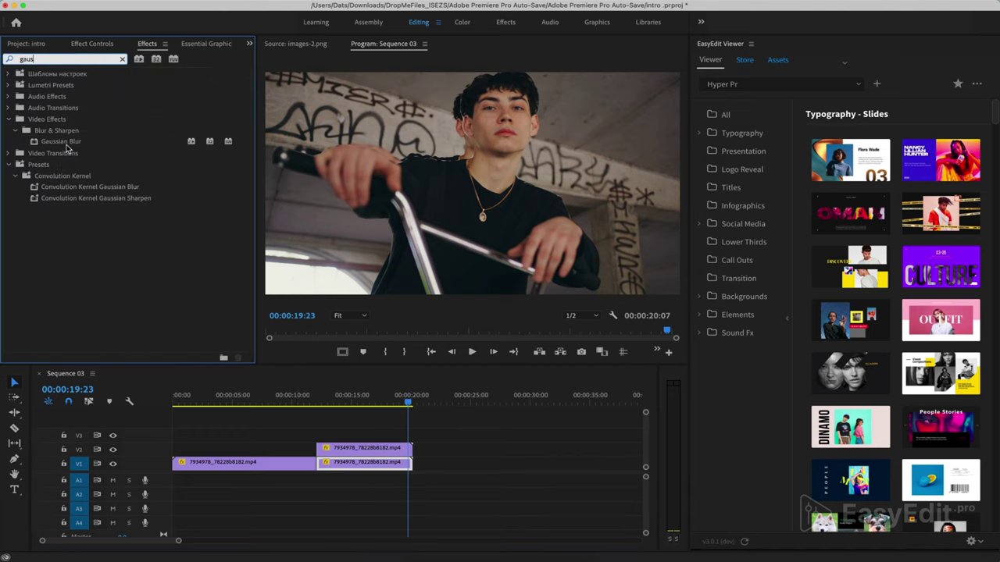
pyautogui.doubleClick(68, 145)
# Step: Set Gaussian Blur's Blurriness to 70 and turn on Repeat Edge Pixels
pyautogui.click(92, 44)
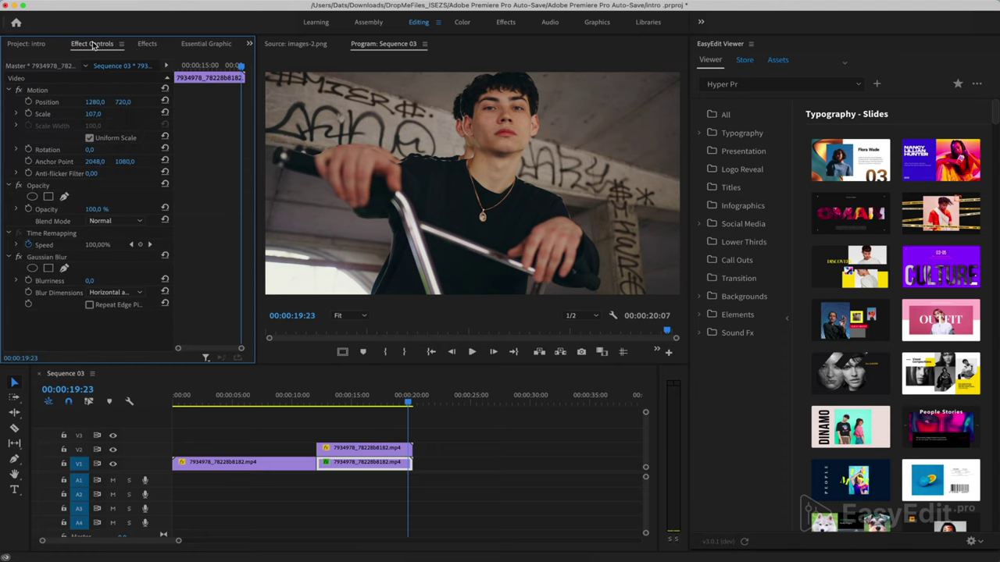
pyautogui.click(100, 280)
pyautogui.press('Return')
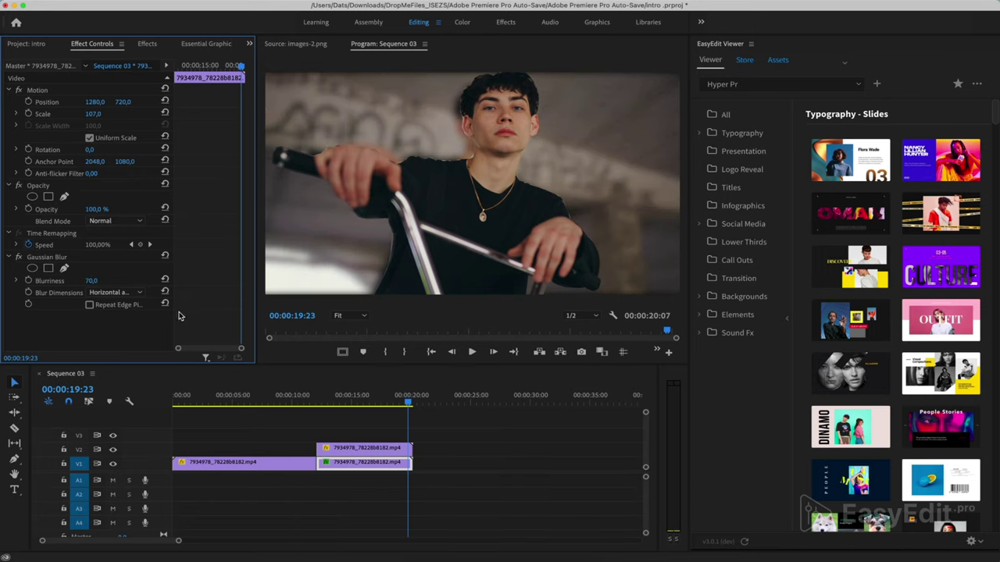
pyautogui.click(89, 304)
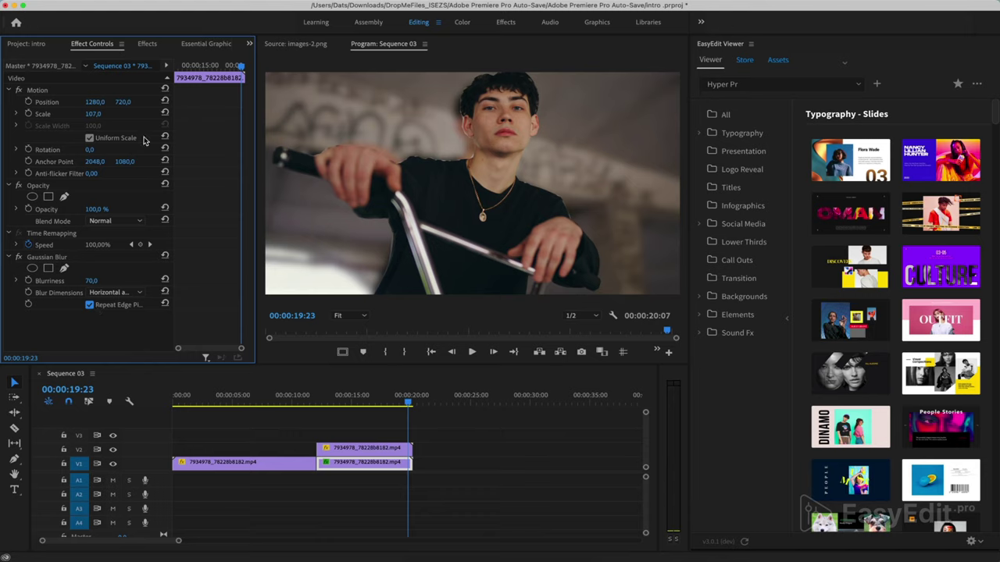
# Step: Apply the Black & White effect to the V1 clip, found by searching 'blac', and switch it off
pyautogui.click(147, 44)
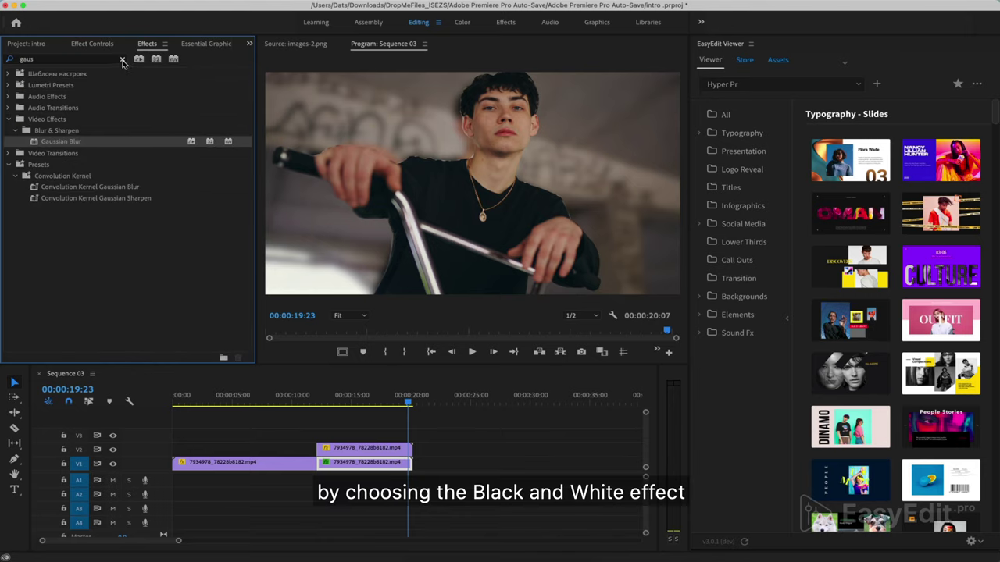
pyautogui.click(122, 60)
pyautogui.click(104, 60)
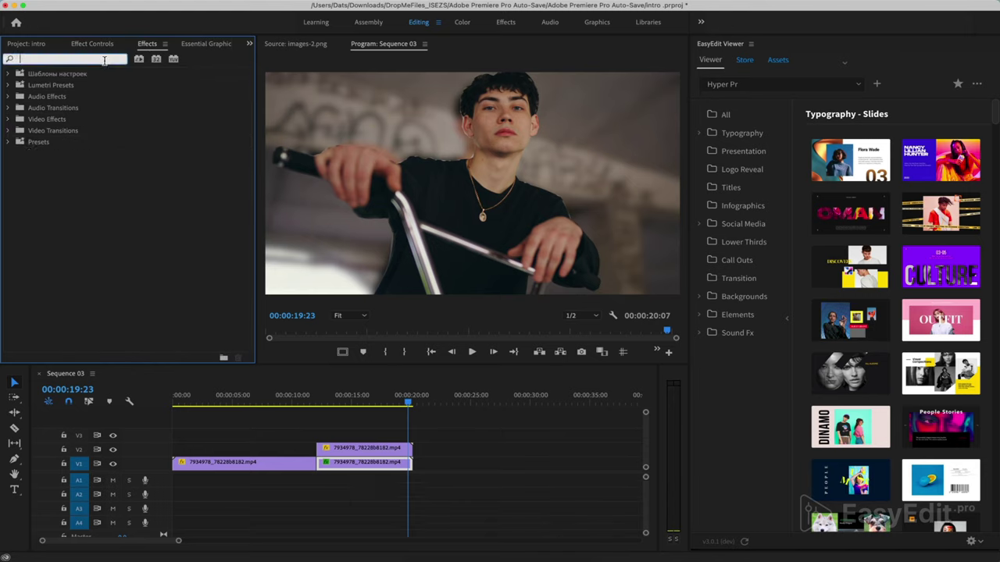
pyautogui.write('black')
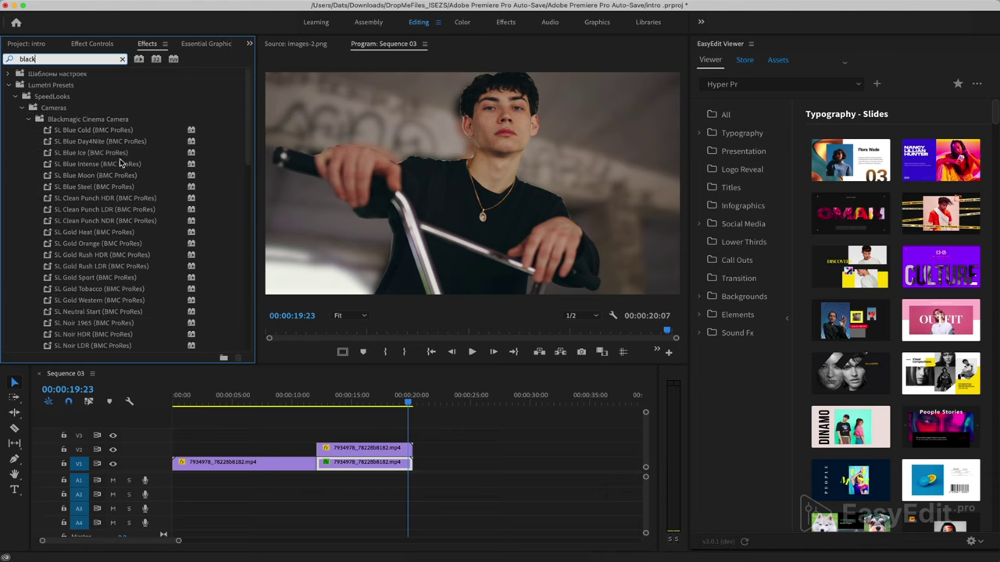
pyautogui.scroll(-5, 124, 178)
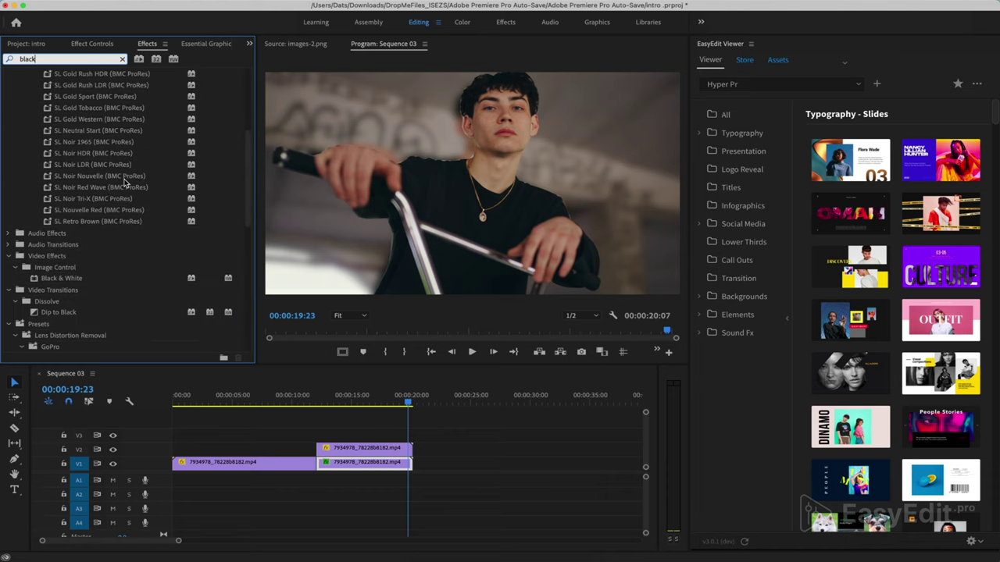
pyautogui.click(57, 280)
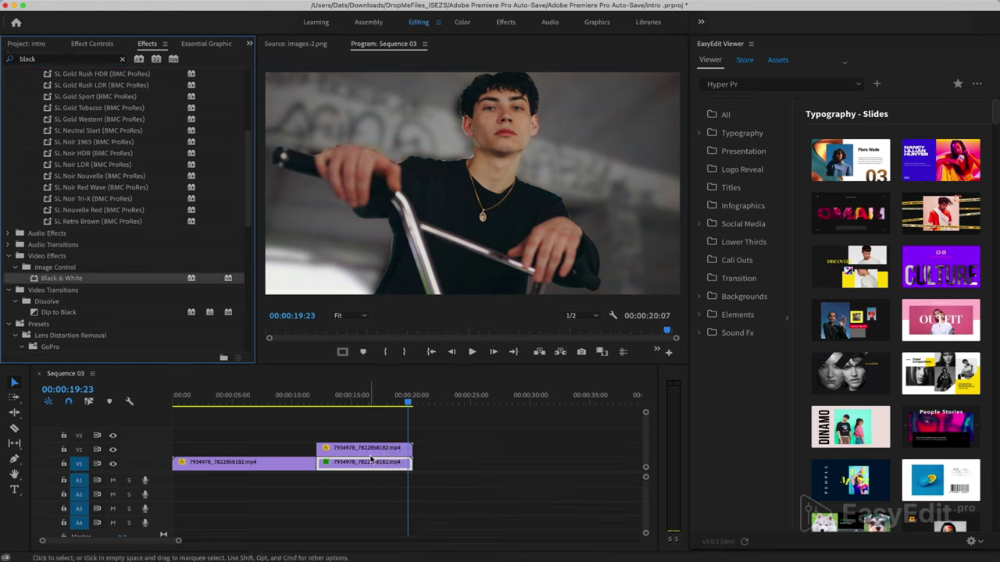
pyautogui.click(92, 43)
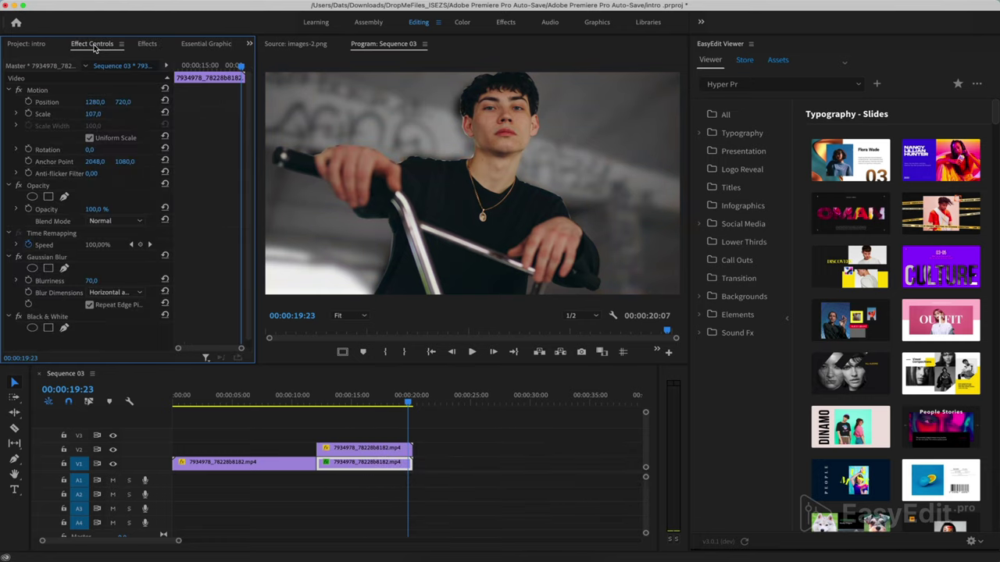
pyautogui.click(20, 316)
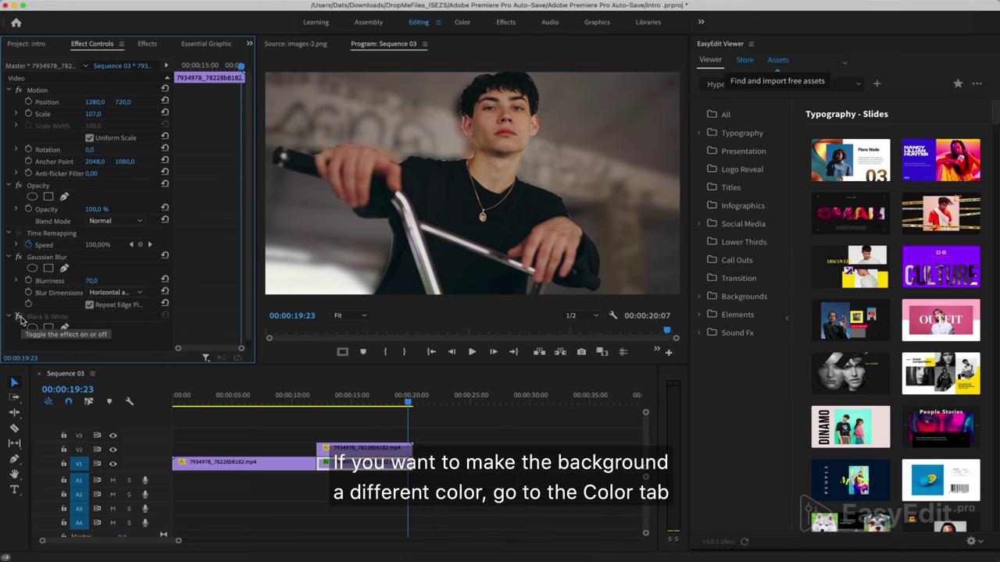
pyautogui.click(462, 23)
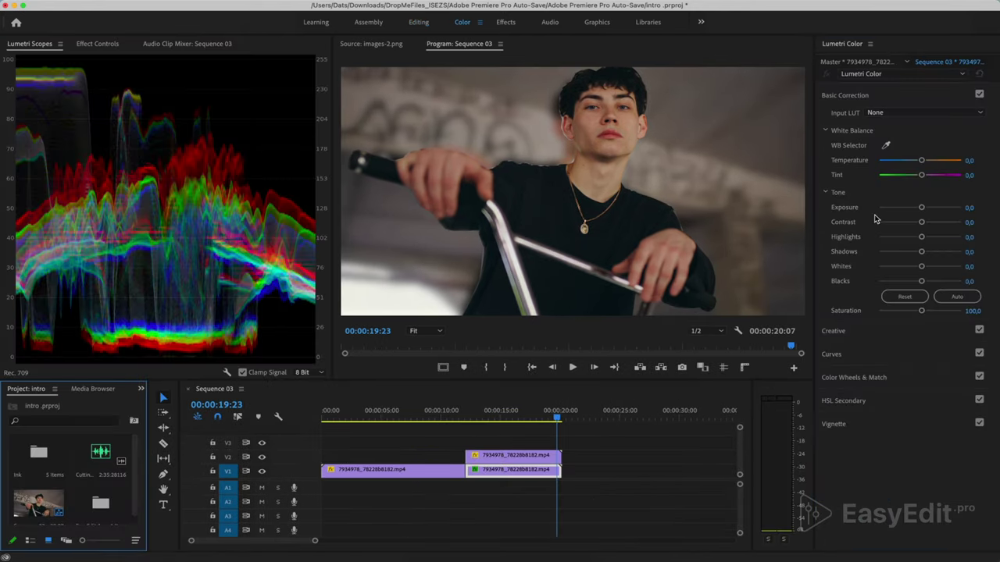
pyautogui.moveTo(924, 161); pyautogui.dragTo(943, 178)
pyautogui.hotkey('ctrl', 'z')
pyautogui.hotkey('ctrl', 'z')
pyautogui.hotkey('ctrl', 'z')
pyautogui.hotkey('ctrl', 'z')
pyautogui.hotkey('ctrl', 'z')
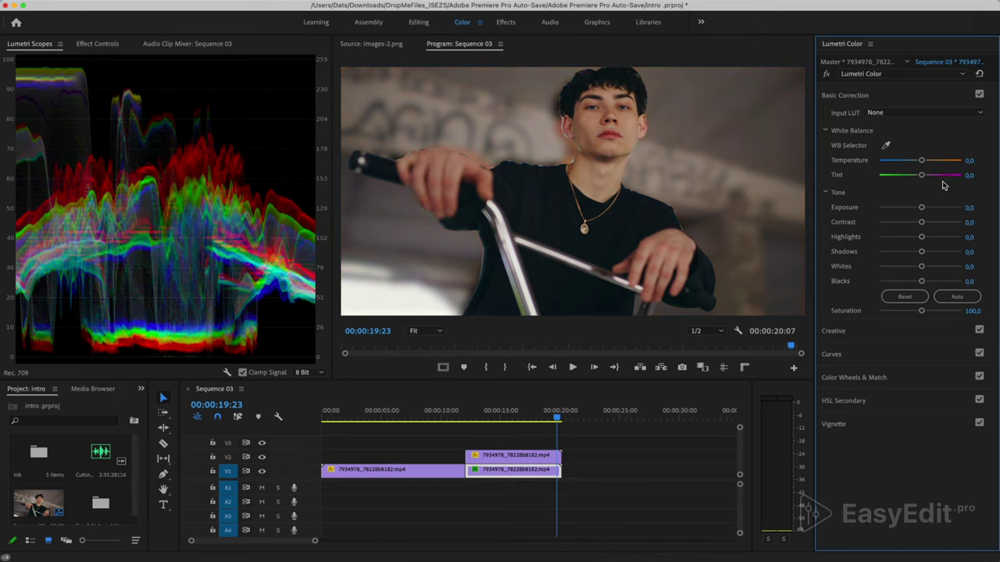
pyautogui.click(419, 24)
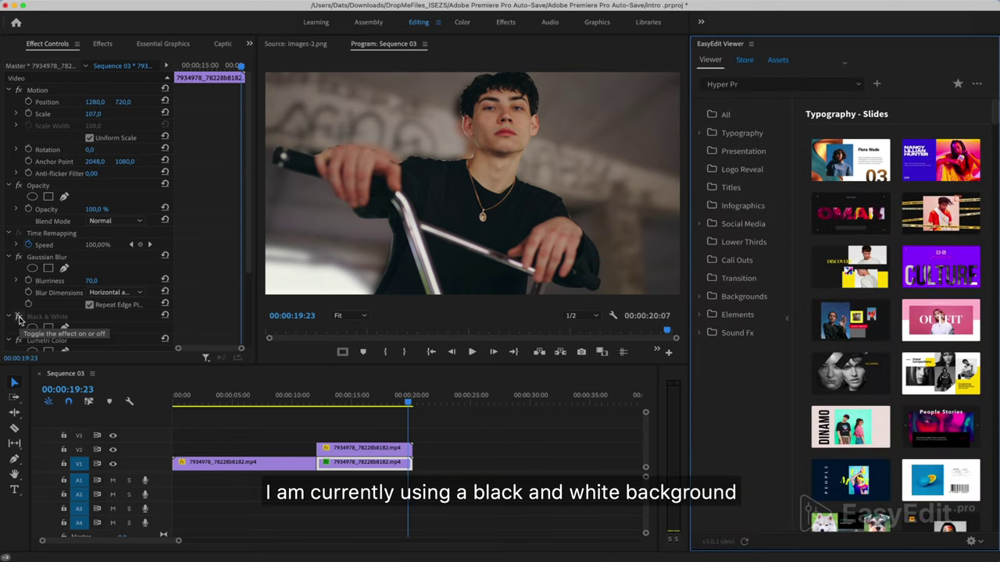
# Step: Re-enable Black & White and nest the V2 clip as Nested Sequence 04
pyautogui.click(19, 317)
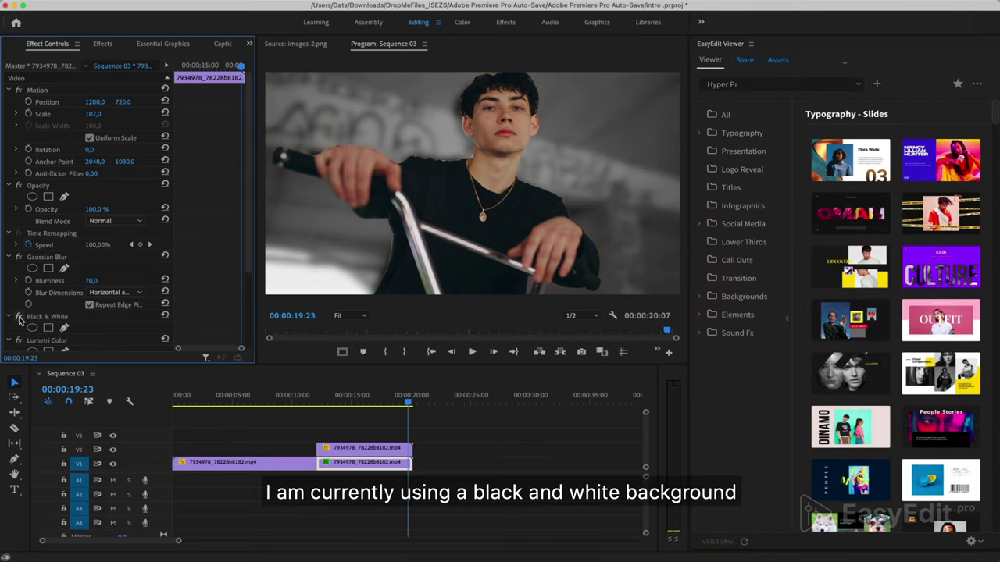
pyautogui.click(369, 447)
pyautogui.rightClick(359, 450)
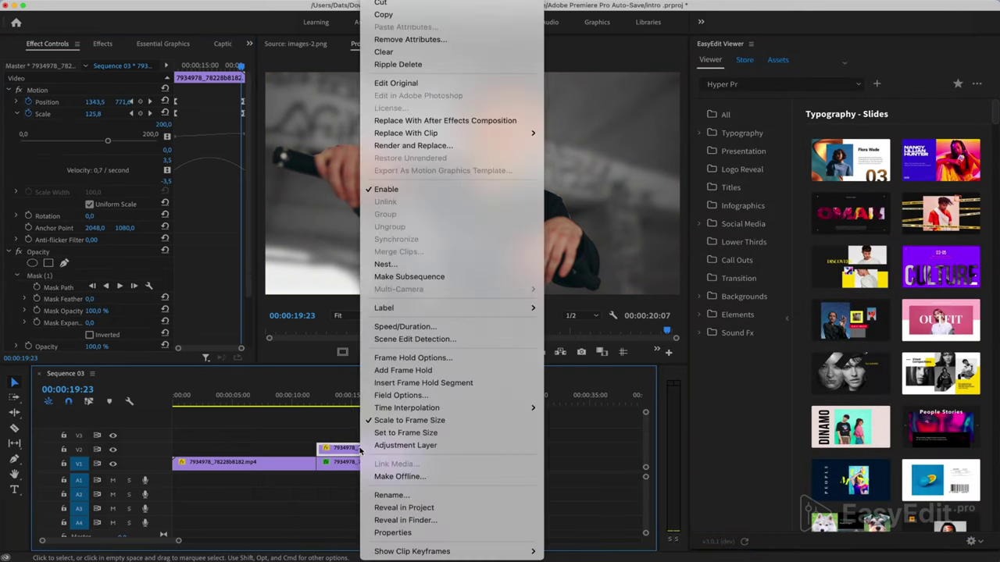
pyautogui.click(399, 264)
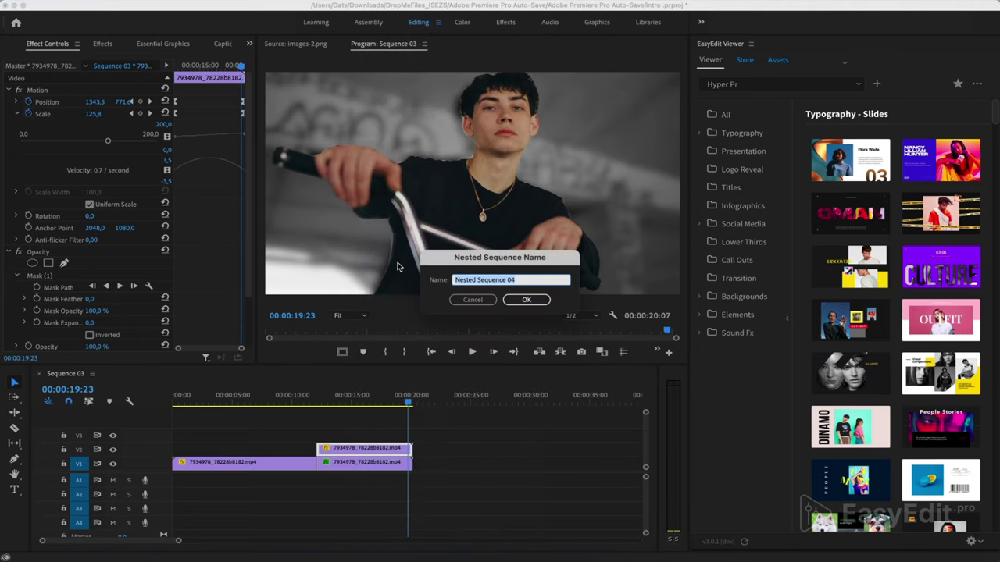
pyautogui.click(525, 300)
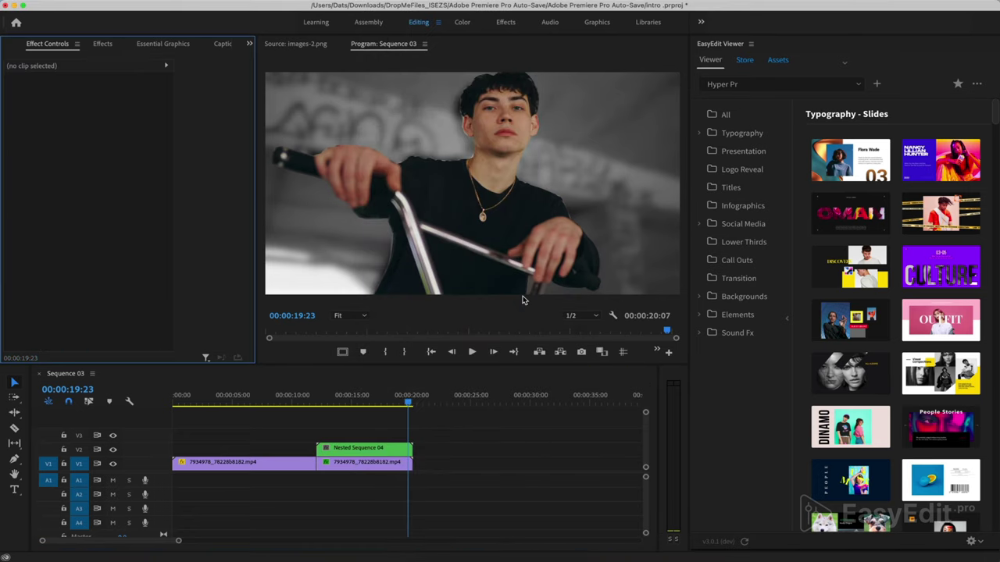
# Step: Apply Radial Shadow to the Nested Sequence 04 clip via an effects search for 'rad'
pyautogui.click(396, 449)
pyautogui.click(104, 44)
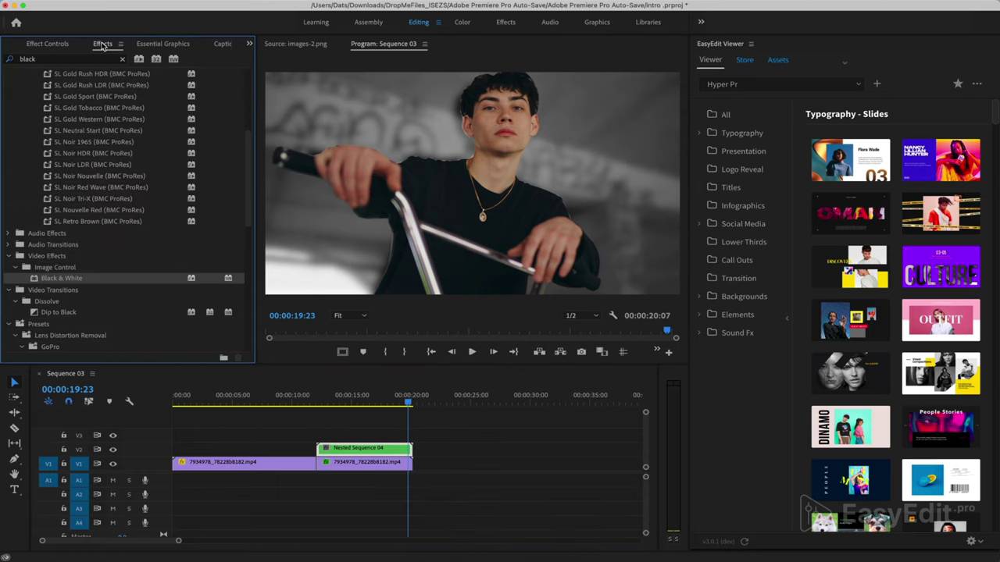
pyautogui.click(126, 60)
pyautogui.click(97, 58)
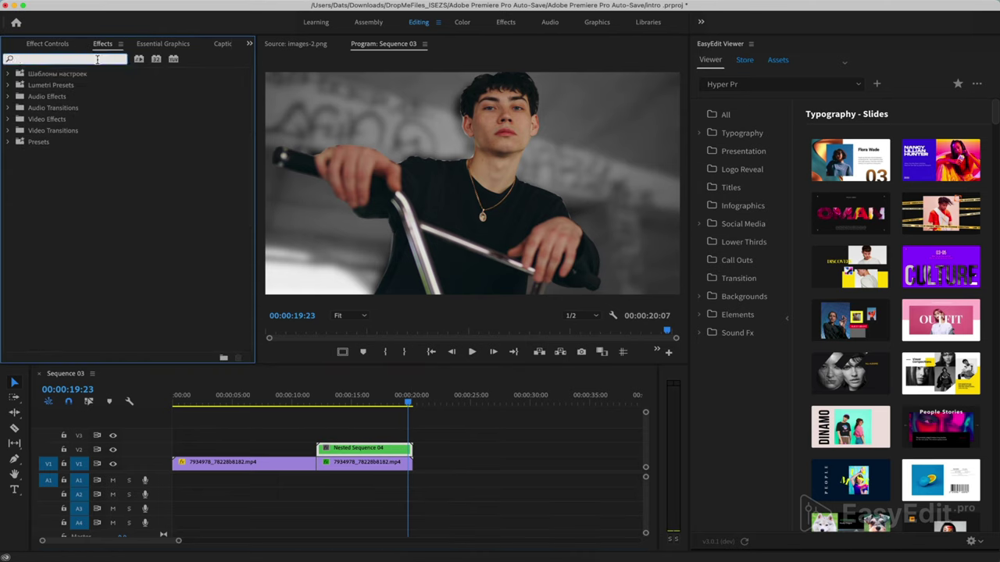
pyautogui.write('rad')
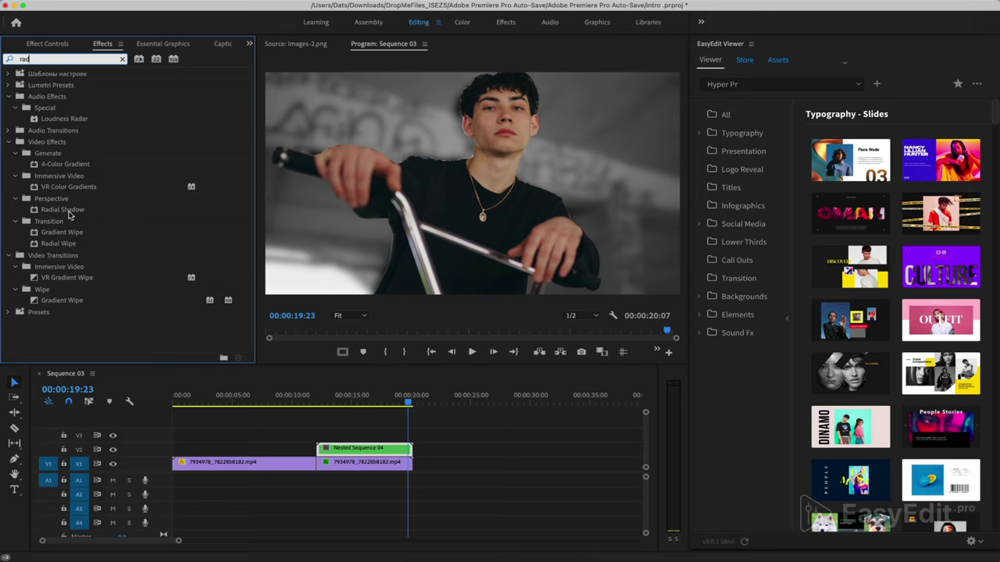
pyautogui.doubleClick(69, 214)
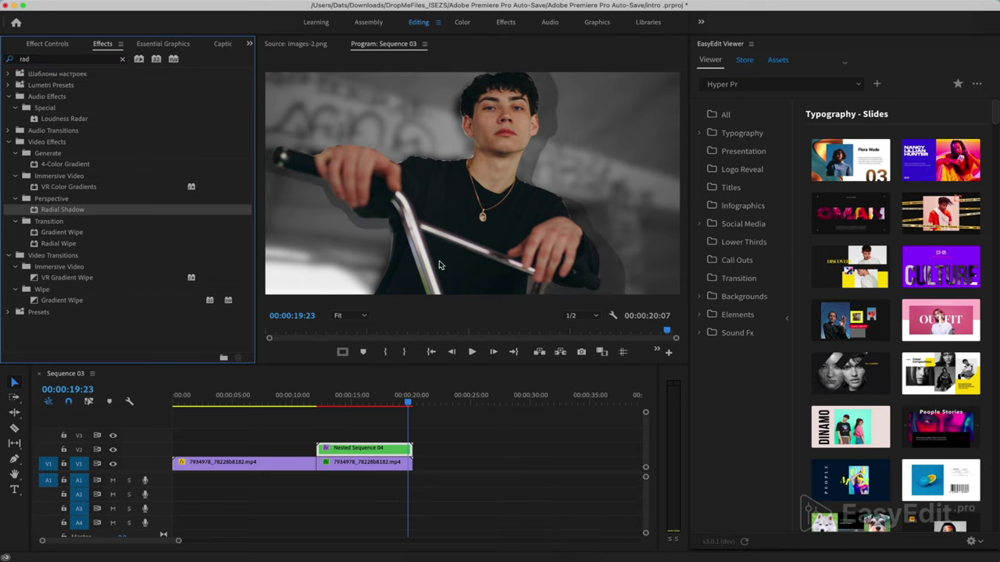
# Step: Set the Radial Shadow colour to white at 100% opacity
pyautogui.click(57, 44)
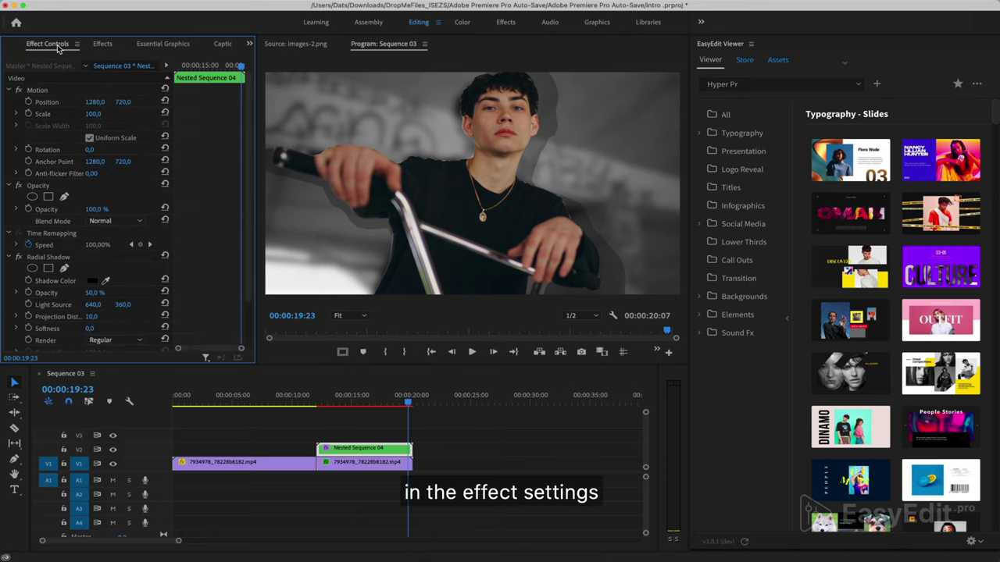
pyautogui.click(92, 280)
pyautogui.click(216, 385)
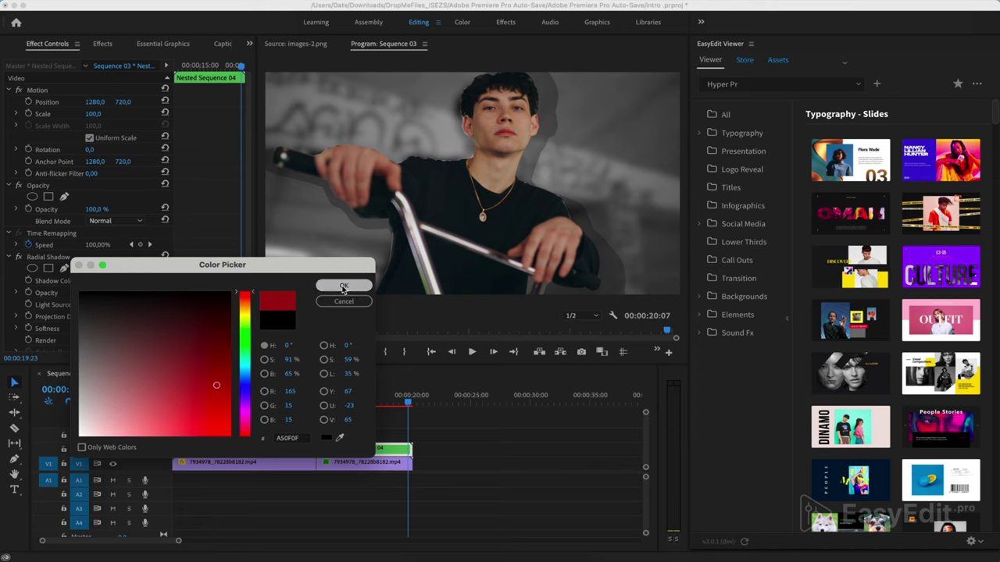
pyautogui.click(342, 287)
pyautogui.click(92, 292)
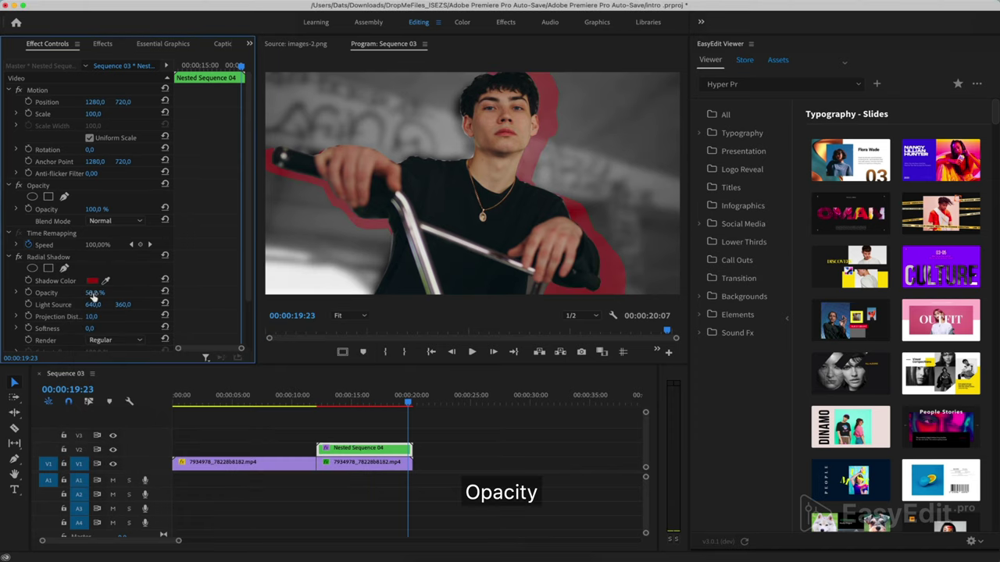
pyautogui.write('100')
pyautogui.press('Return')
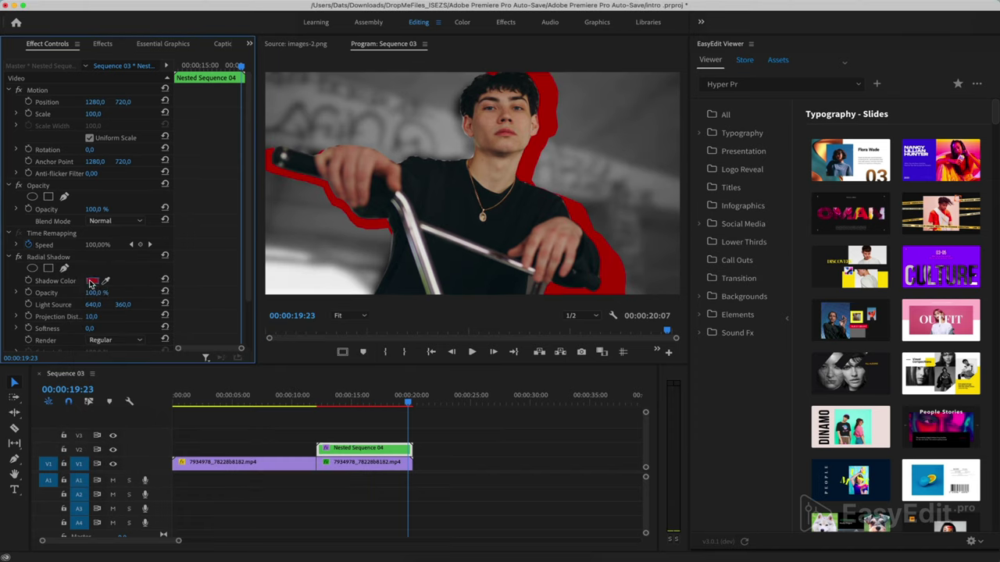
pyautogui.click(92, 281)
pyautogui.click(79, 291)
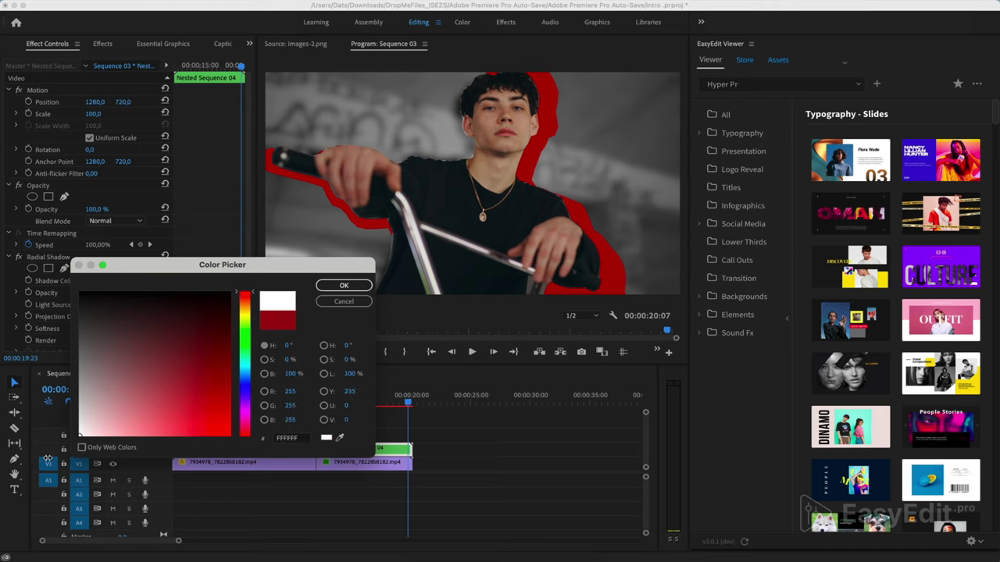
pyautogui.click(342, 286)
# Step: Tune Projection Distance to 6 and Light Source to 1408, 860 to shape the white outline
pyautogui.moveTo(91, 316); pyautogui.dragTo(81, 316)
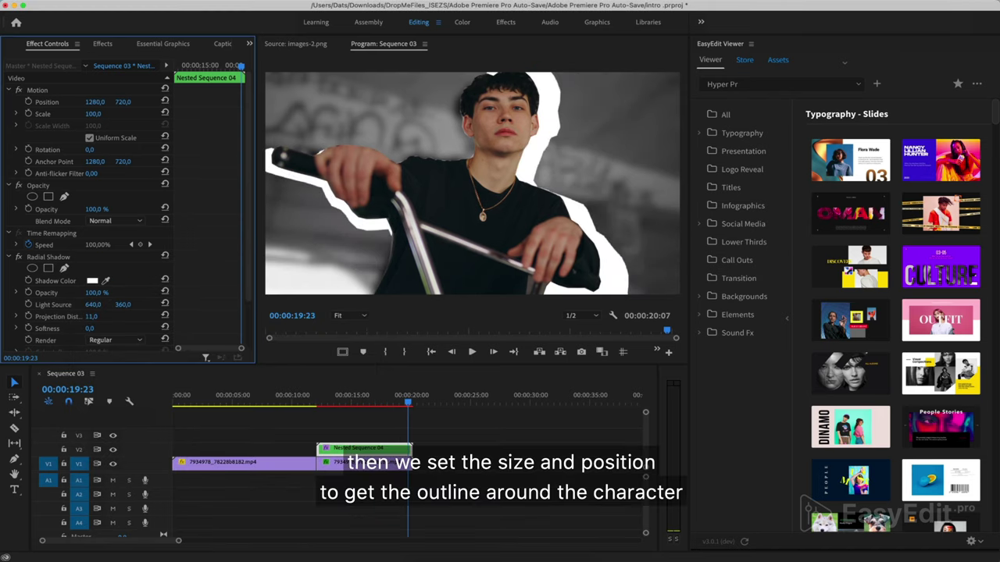
pyautogui.moveTo(92, 304); pyautogui.dragTo(84, 305)
pyautogui.click(90, 316)
pyautogui.write('8')
pyautogui.press('Return')
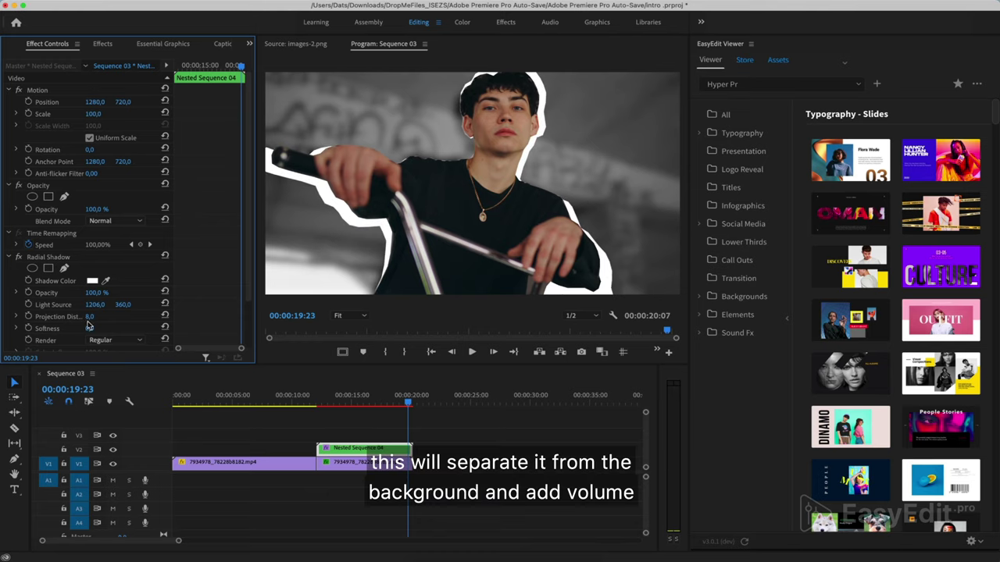
pyautogui.moveTo(95, 305)
pyautogui.mouseDown()
pyautogui.moveTo(131, 305)
pyautogui.moveTo(78, 304)
pyautogui.mouseUp()
pyautogui.click(91, 316)
pyautogui.write('0')
pyautogui.press('Return')
pyautogui.moveTo(94, 305); pyautogui.dragTo(128, 306)
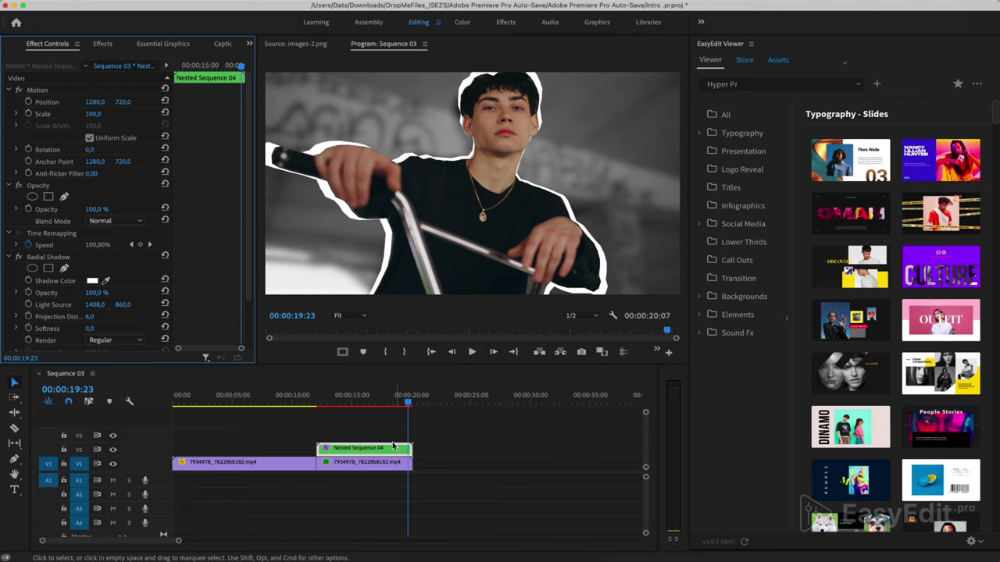
# Step: Move Nested Sequence 04 up to V3 and open the Ink bin in the Project panel
pyautogui.moveTo(392, 453); pyautogui.dragTo(396, 434)
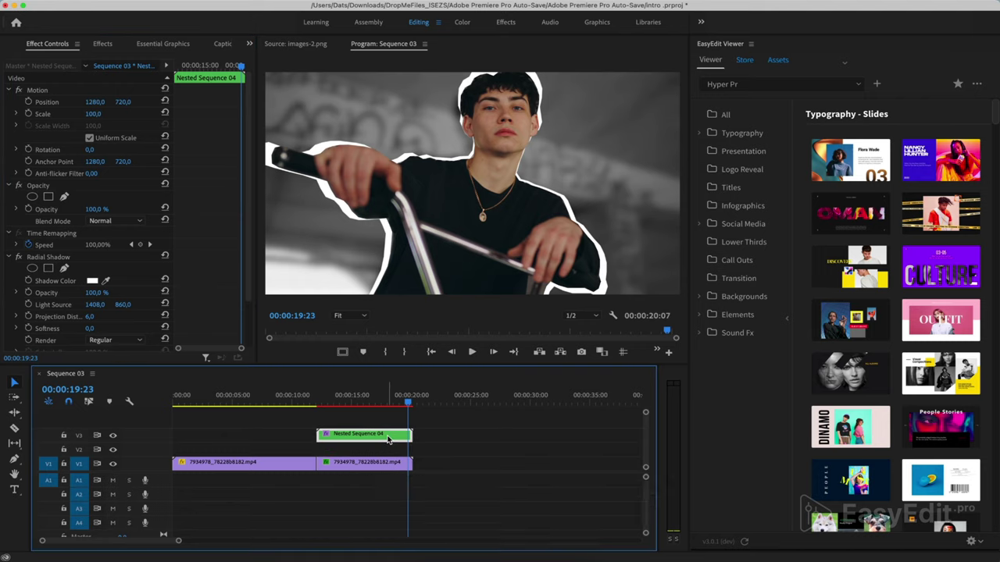
pyautogui.click(249, 46)
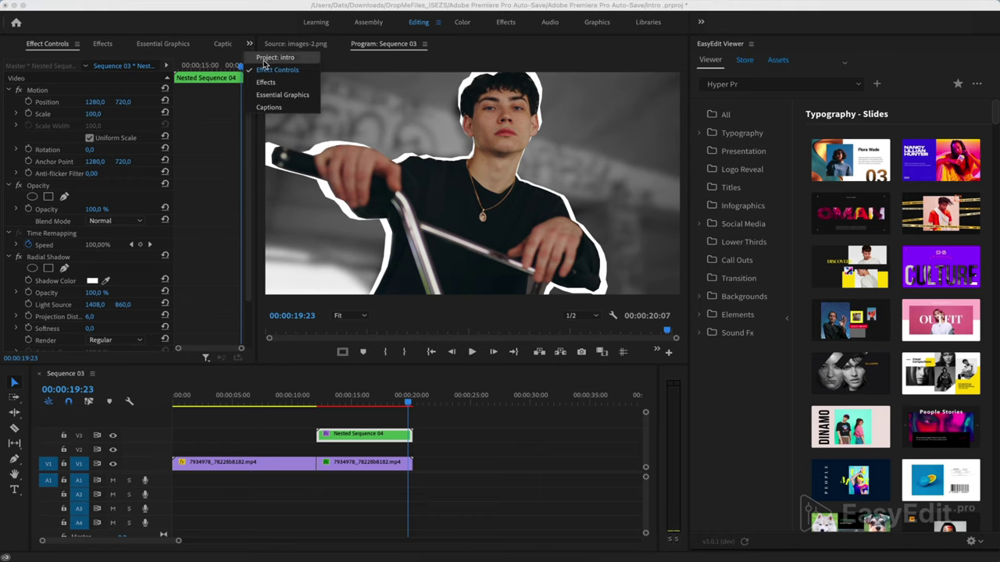
pyautogui.click(267, 62)
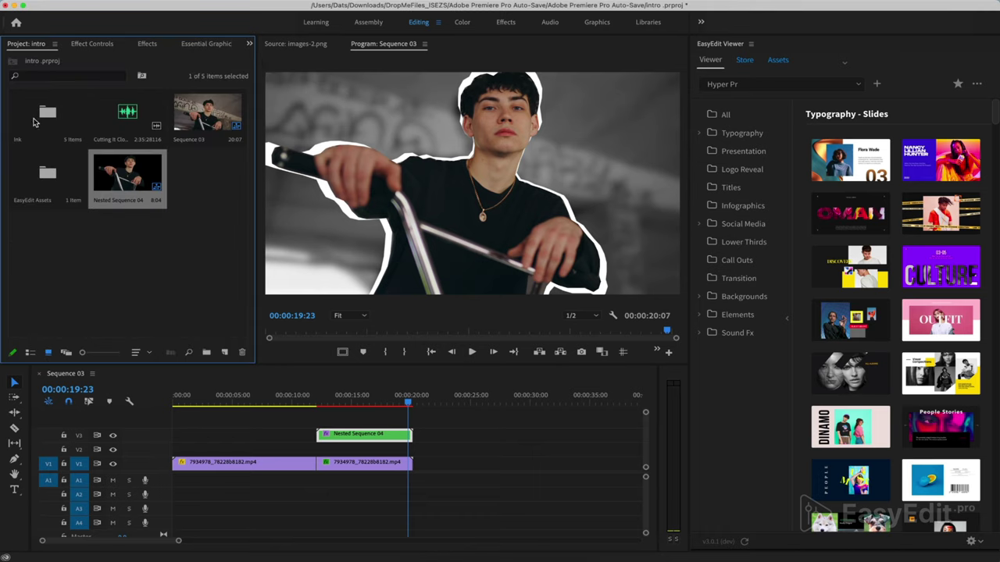
pyautogui.doubleClick(33, 121)
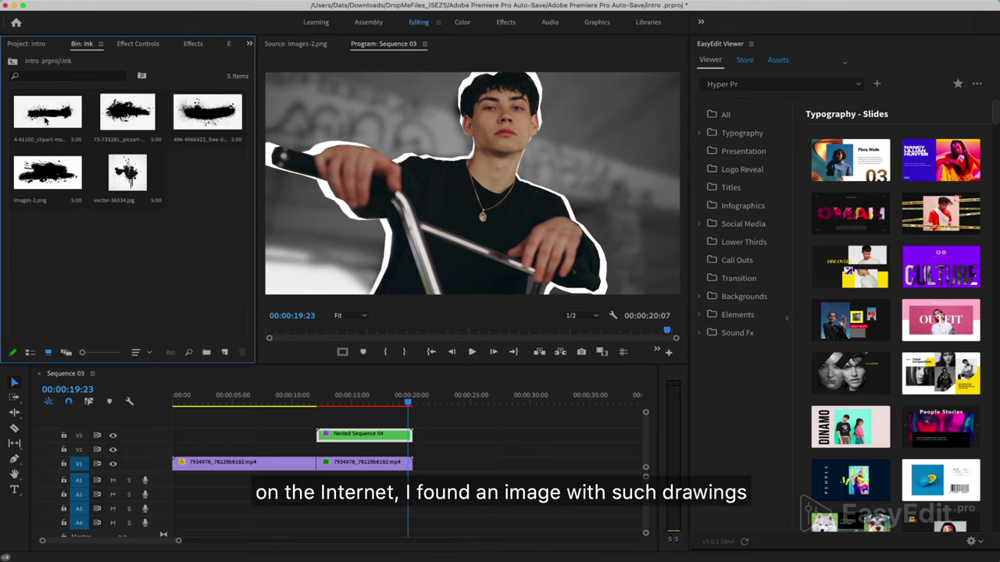
# Step: Preview the ink-splash images and place the first black splash on V2
pyautogui.doubleClick(40, 120)
pyautogui.doubleClick(142, 120)
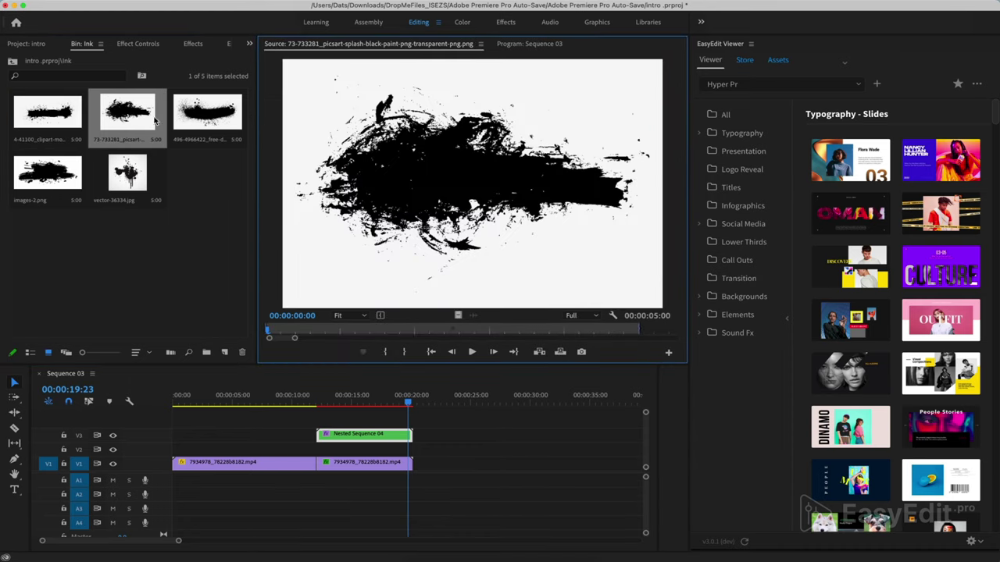
pyautogui.doubleClick(199, 116)
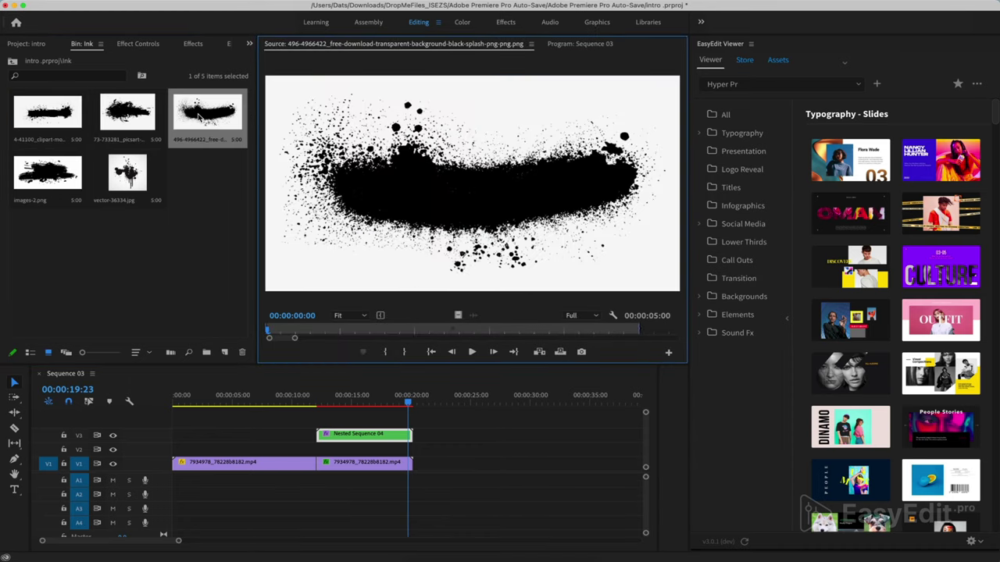
pyautogui.doubleClick(55, 178)
pyautogui.doubleClick(82, 121)
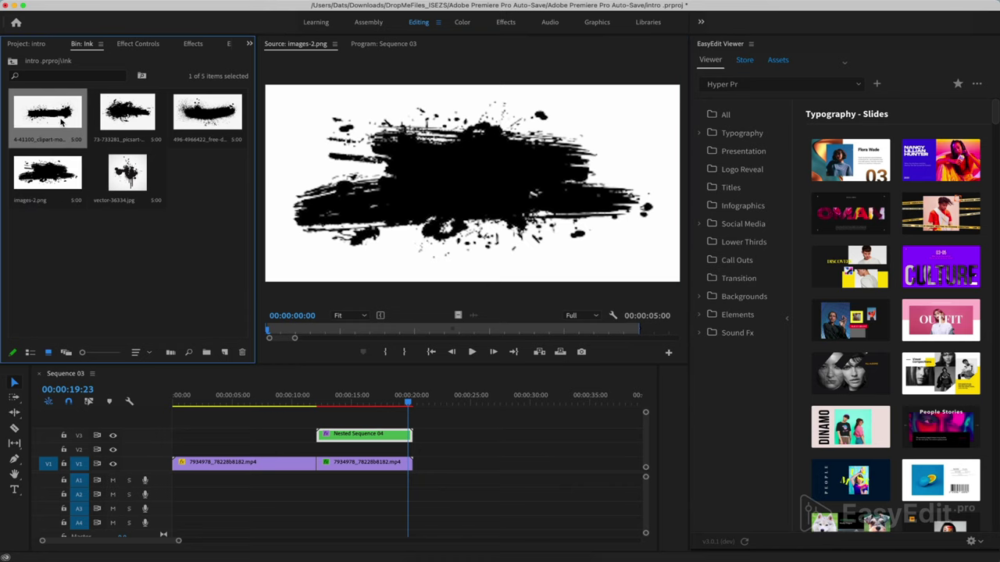
pyautogui.moveTo(57, 117)
pyautogui.mouseDown()
pyautogui.moveTo(411, 454)
pyautogui.moveTo(319, 455)
pyautogui.moveTo(411, 449)
pyautogui.mouseUp()
# Step: Scale the black paint-splash clip on V2 to frame size
pyautogui.click(368, 407)
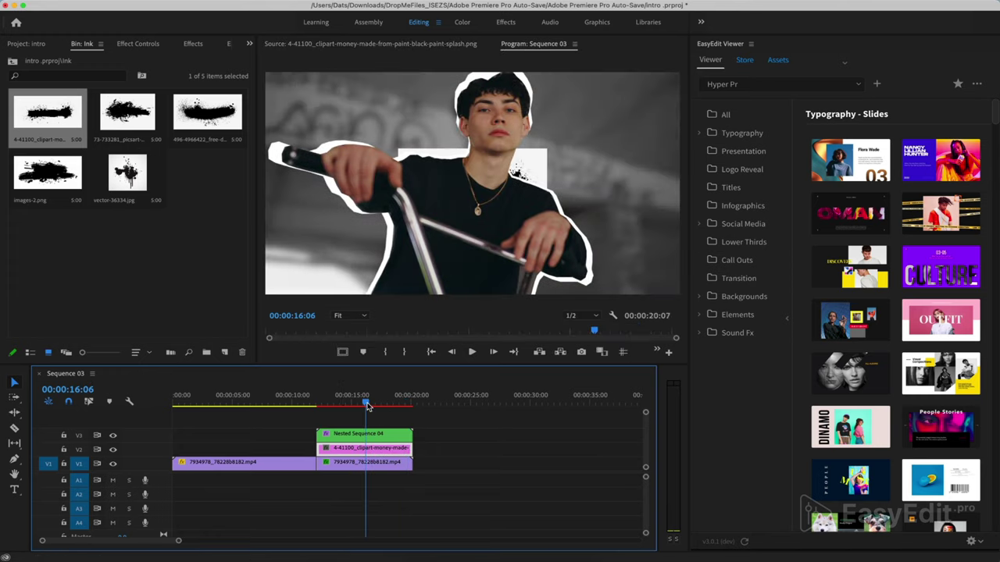
pyautogui.rightClick(377, 451)
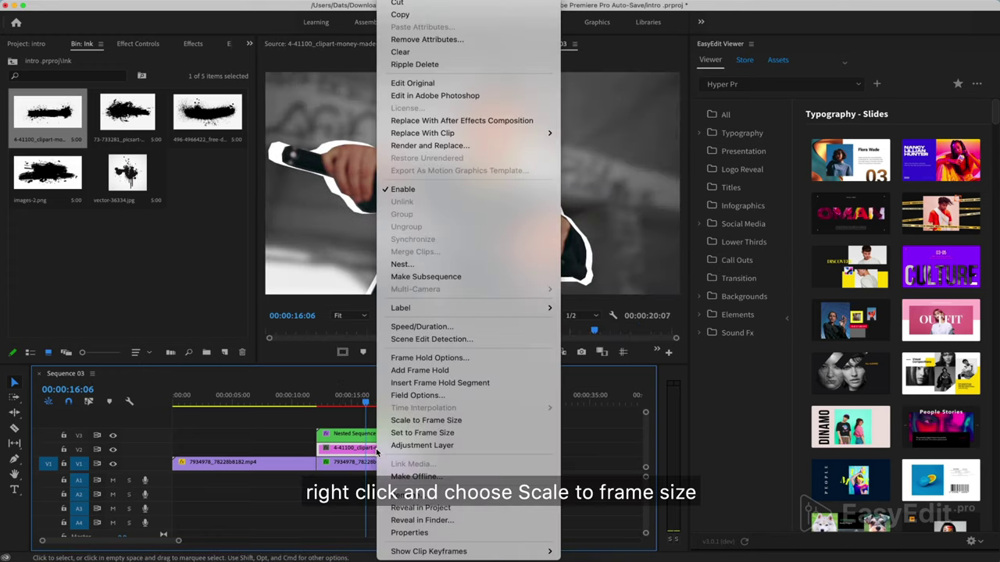
pyautogui.click(419, 422)
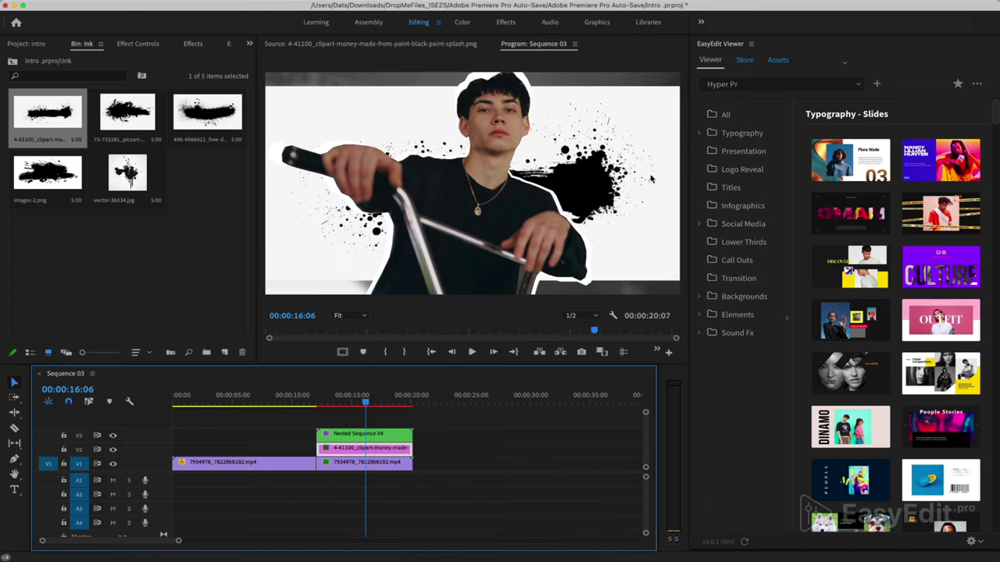
# Step: Search the effects for 'tin' and apply Tint to the ink clip
pyautogui.click(193, 44)
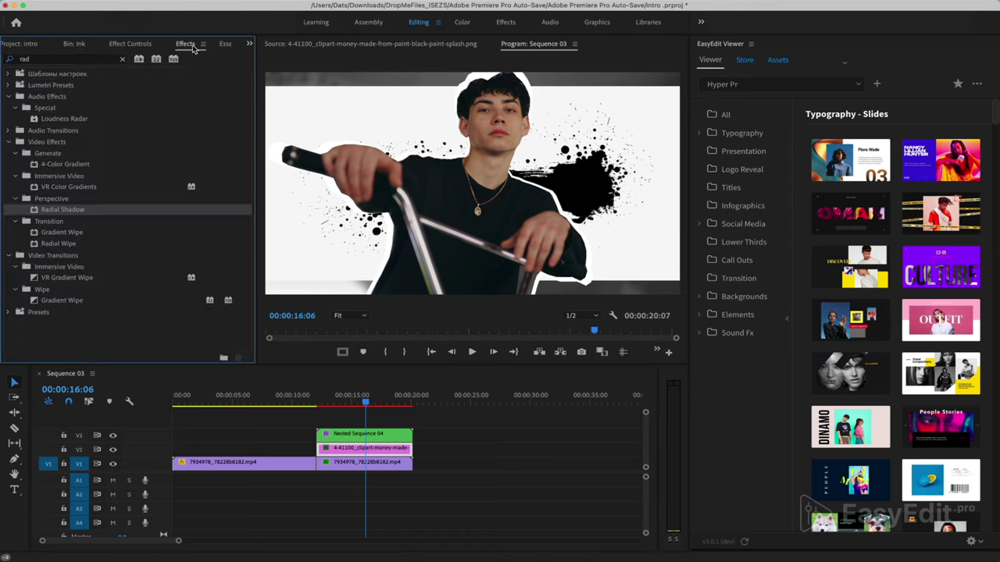
pyautogui.click(120, 60)
pyautogui.click(89, 61)
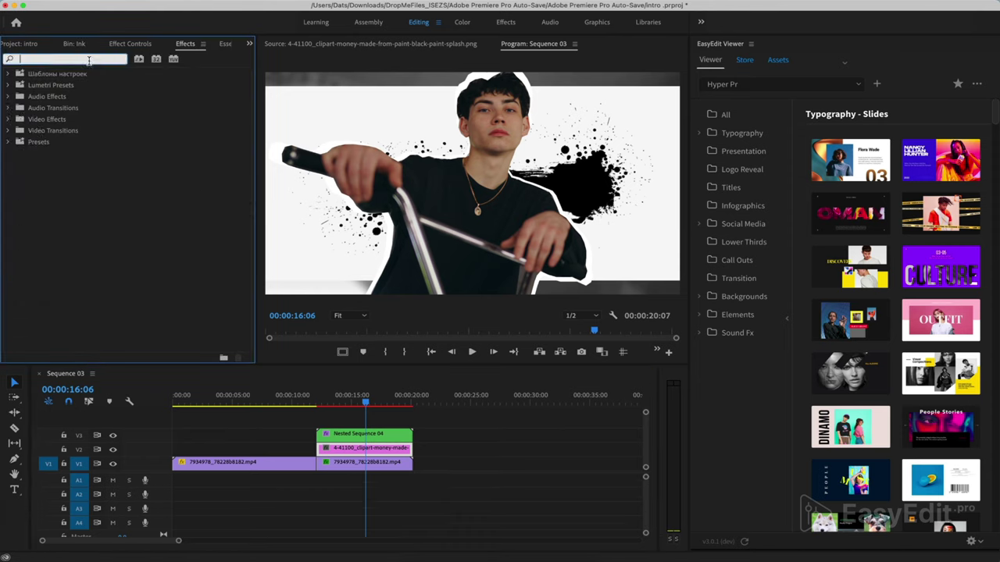
pyautogui.write('tin')
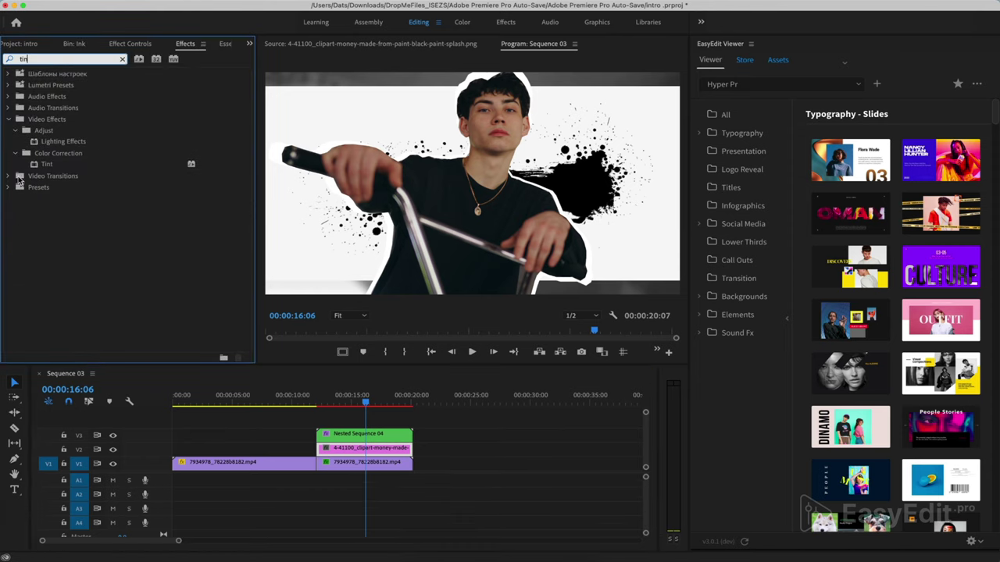
pyautogui.click(48, 166)
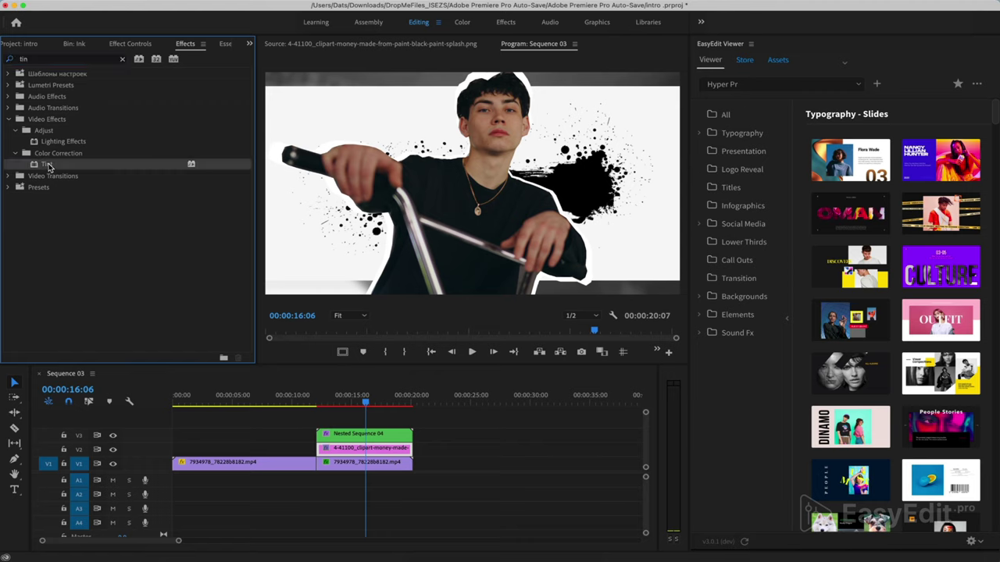
# Step: Set Tint's Map Black To teal #3ACDBB
pyautogui.click(121, 46)
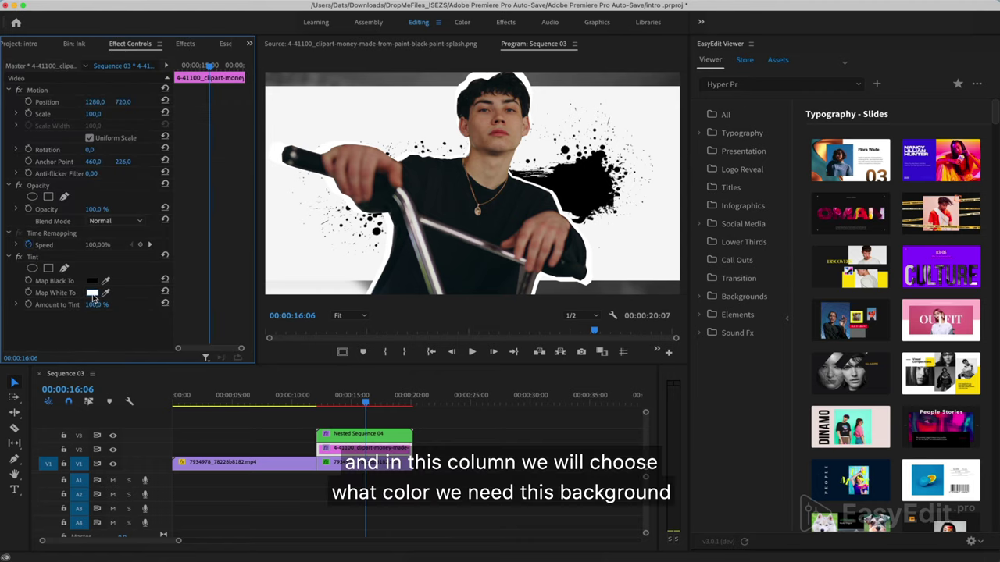
pyautogui.click(92, 282)
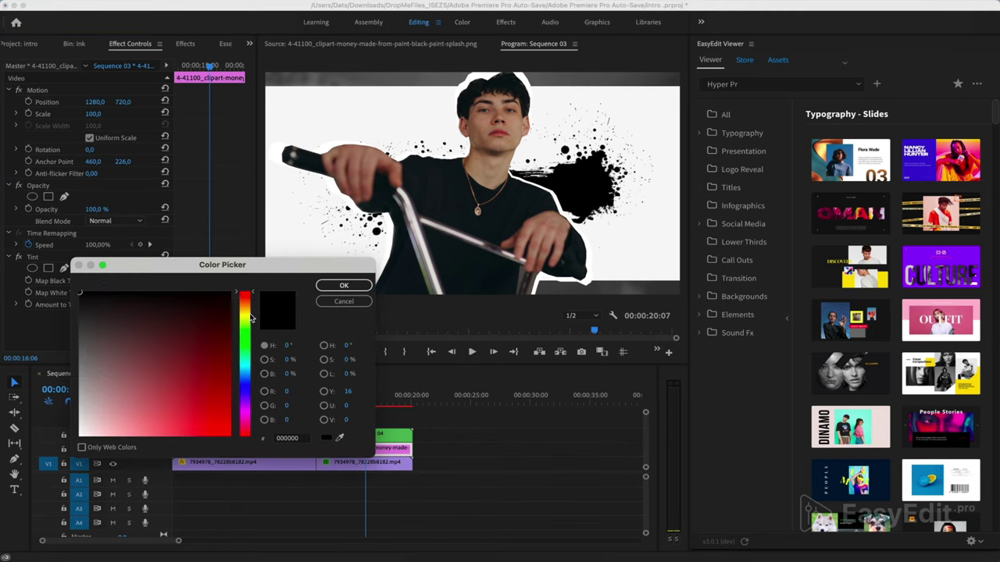
pyautogui.moveTo(250, 316); pyautogui.dragTo(243, 361)
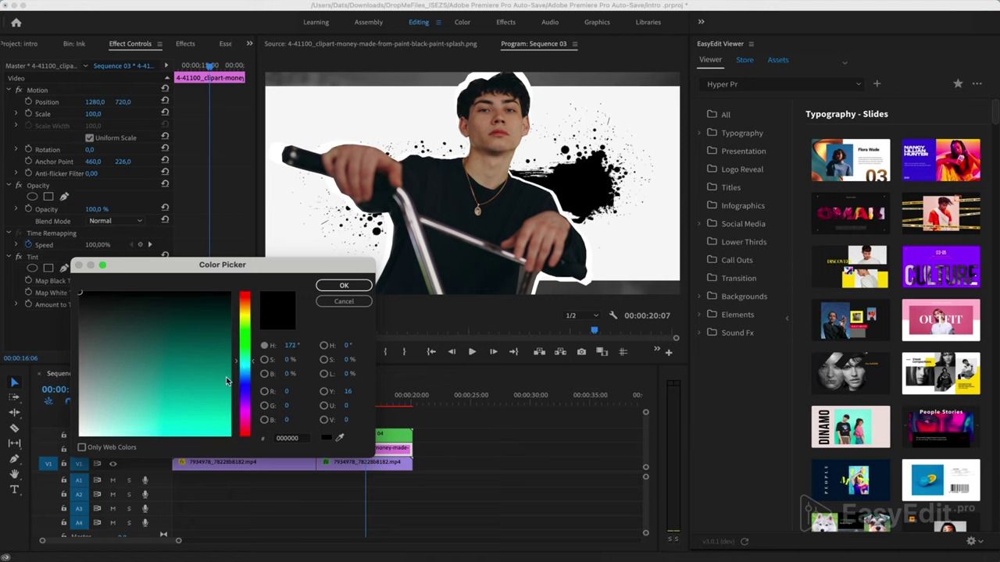
pyautogui.click(187, 407)
pyautogui.click(344, 286)
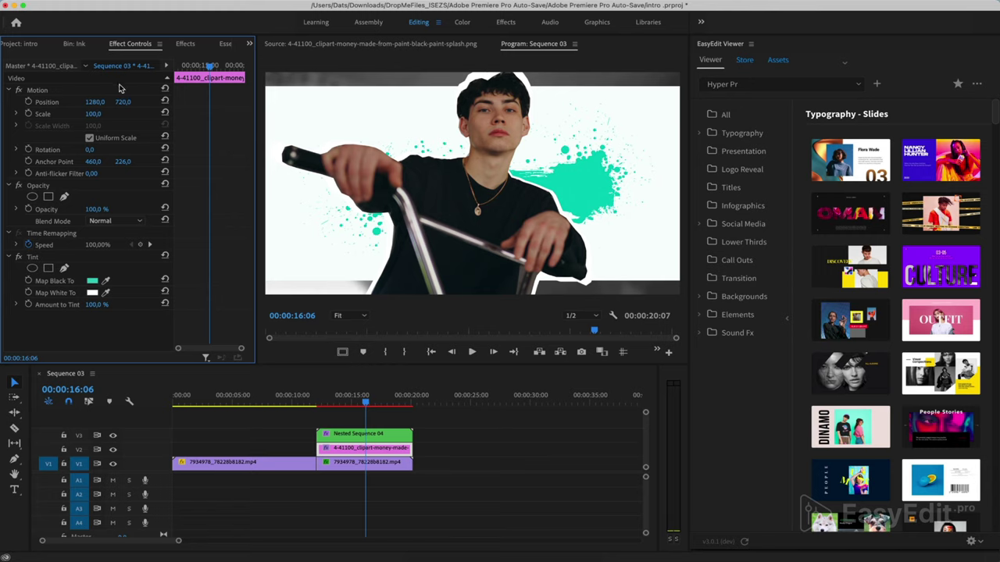
# Step: Search the effects for 'key' and apply Color Key to the splash clip
pyautogui.click(185, 44)
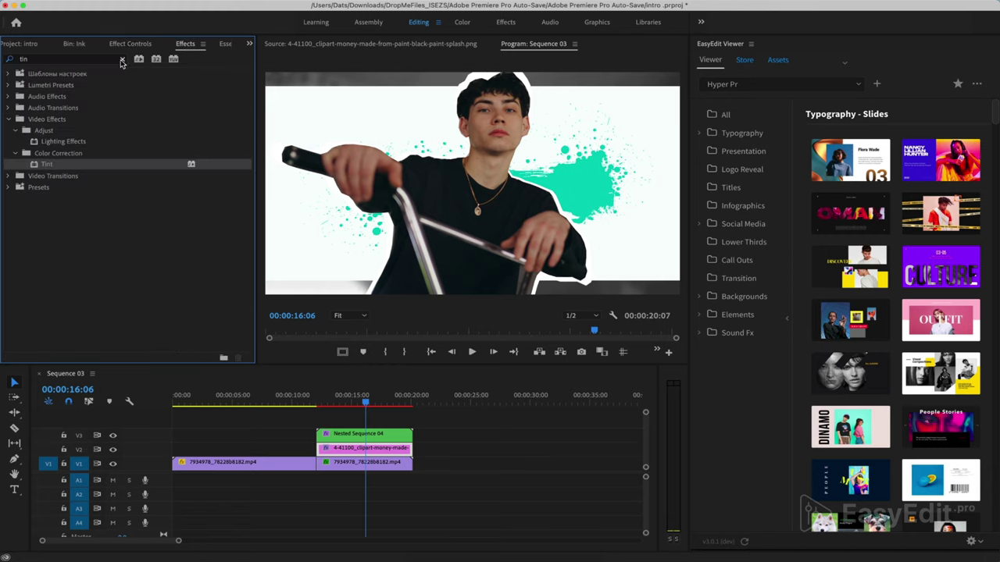
pyautogui.click(122, 60)
pyautogui.write('key')
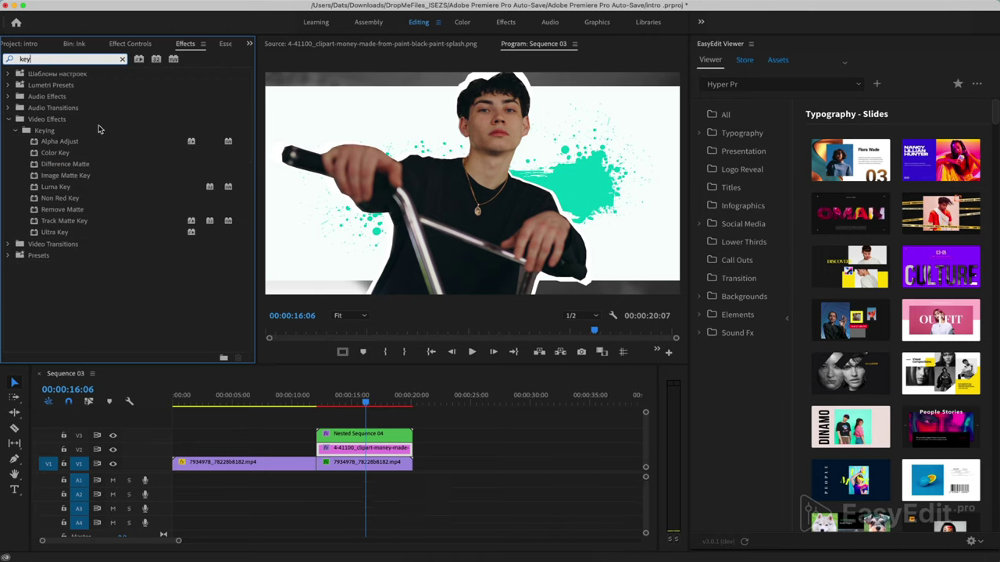
pyautogui.click(68, 157)
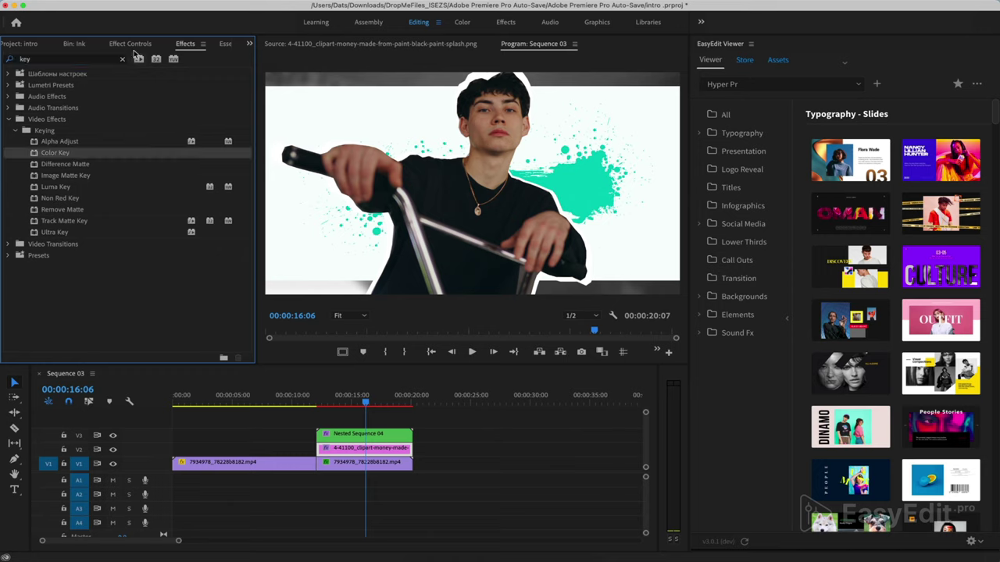
# Step: Key out the splash's white background with Color Tolerance 144 and a softer Edge Feather
pyautogui.click(130, 45)
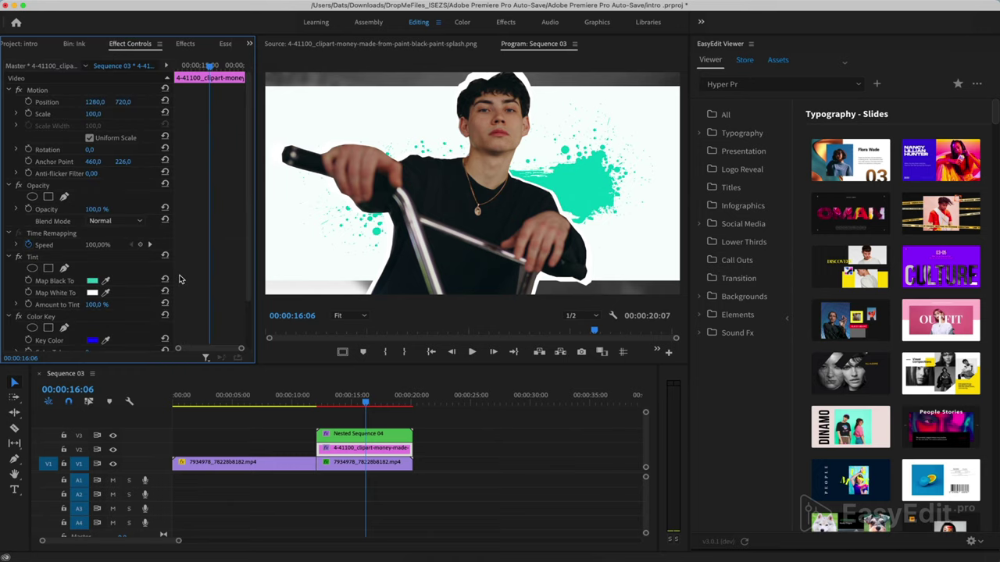
pyautogui.scroll(-3, 99, 300)
pyautogui.click(107, 284)
pyautogui.click(289, 251)
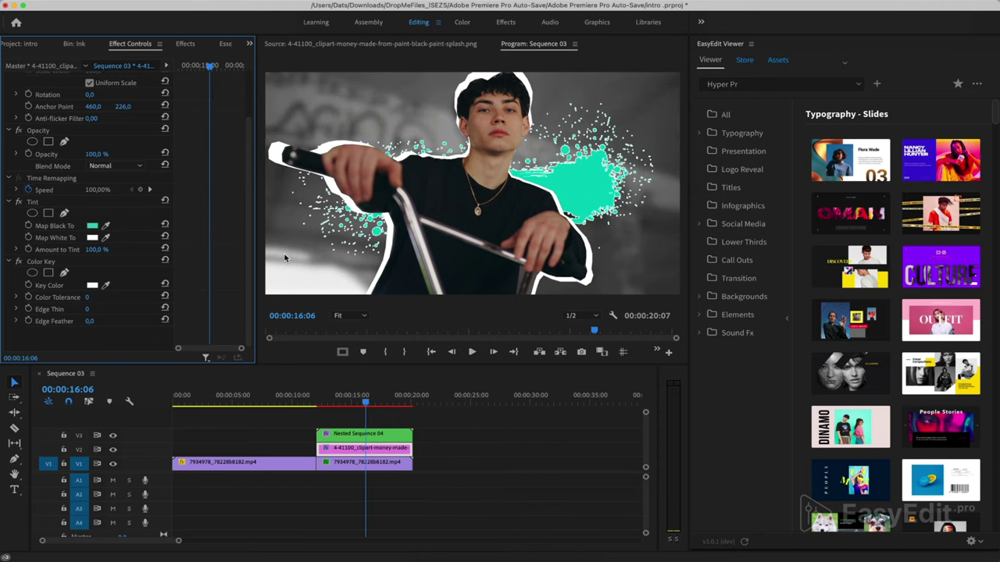
pyautogui.moveTo(88, 301); pyautogui.dragTo(166, 301)
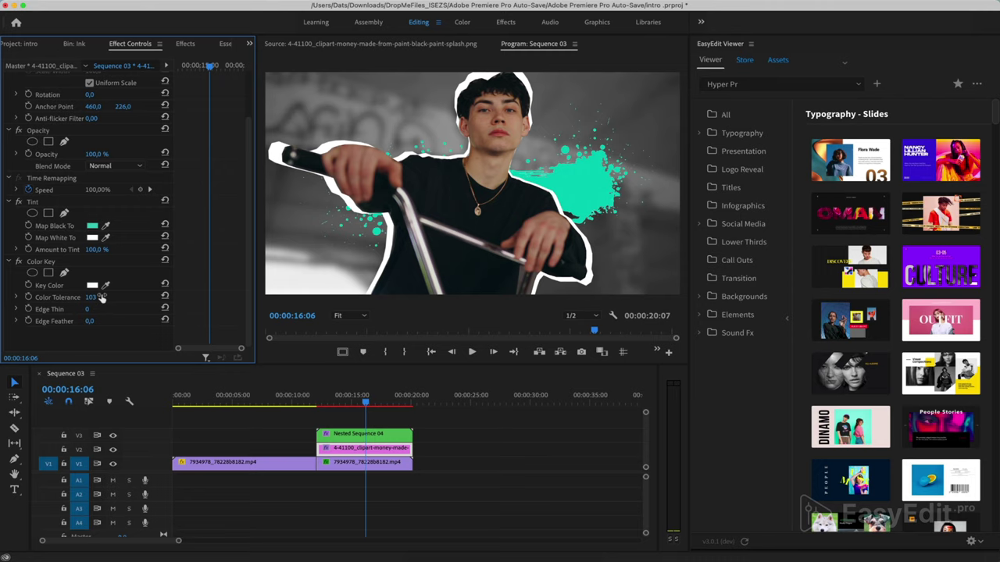
pyautogui.moveTo(99, 299)
pyautogui.mouseDown()
pyautogui.moveTo(128, 299)
pyautogui.moveTo(90, 309)
pyautogui.mouseUp()
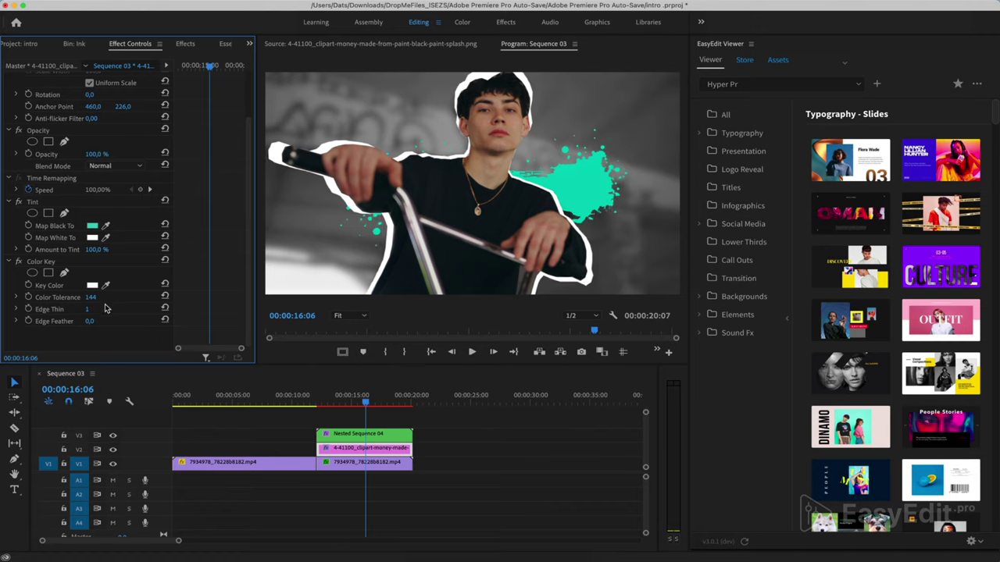
pyautogui.moveTo(95, 322); pyautogui.dragTo(106, 322)
pyautogui.scroll(3, 182, 175)
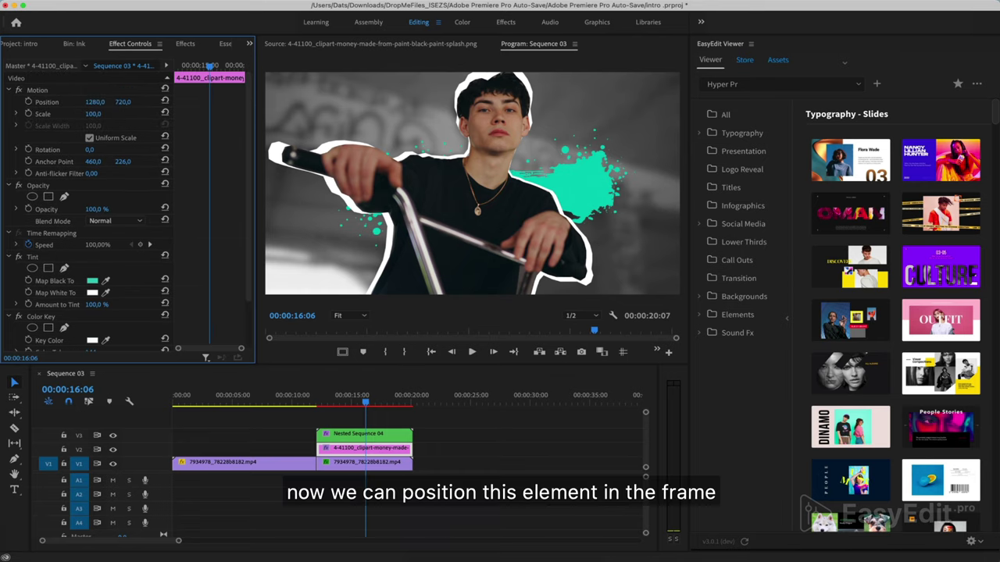
# Step: Give the splash Scale 161, Rotation 8° and Position 1129, 632, then preview from 00:00:12:04
pyautogui.moveTo(93, 113); pyautogui.dragTo(119, 113)
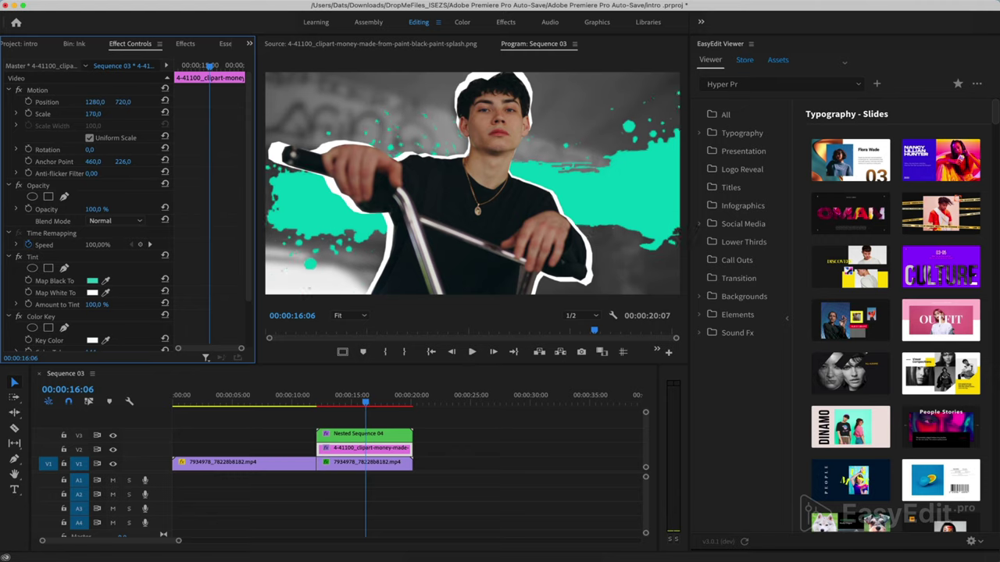
pyautogui.moveTo(94, 113); pyautogui.dragTo(87, 113)
pyautogui.moveTo(90, 149); pyautogui.dragTo(98, 151)
pyautogui.moveTo(100, 103); pyautogui.dragTo(127, 102)
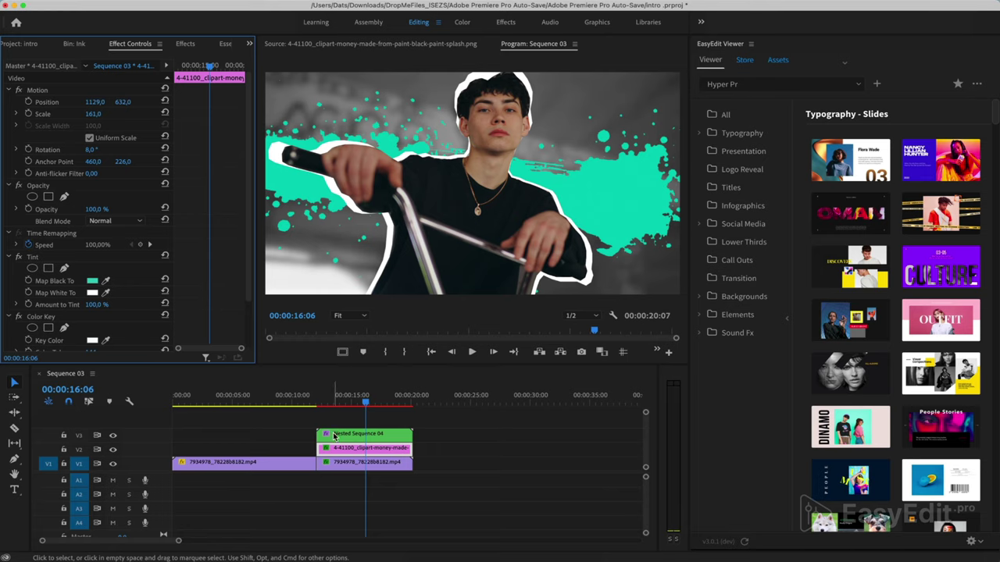
pyautogui.click(319, 405)
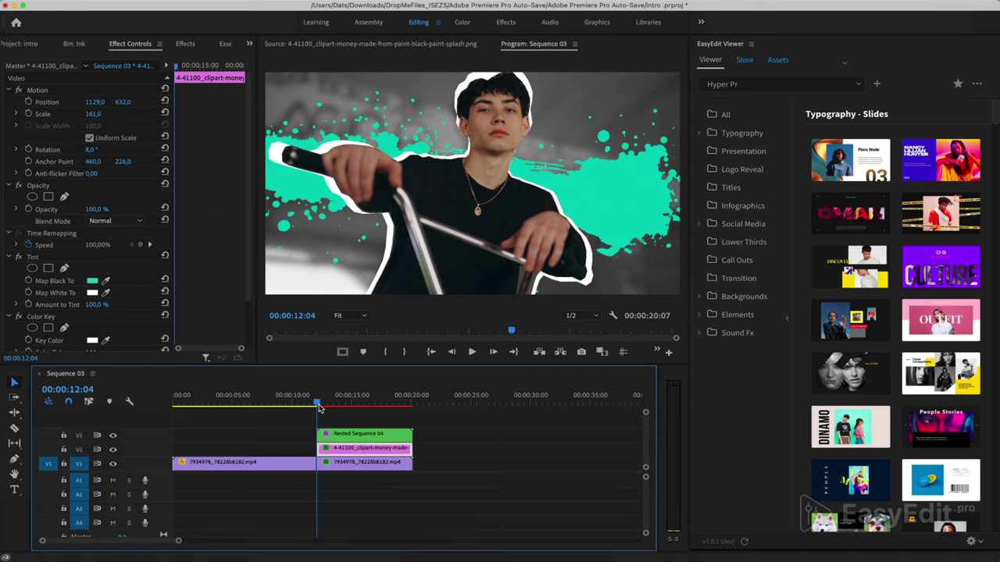
pyautogui.moveTo(318, 405); pyautogui.dragTo(378, 417)
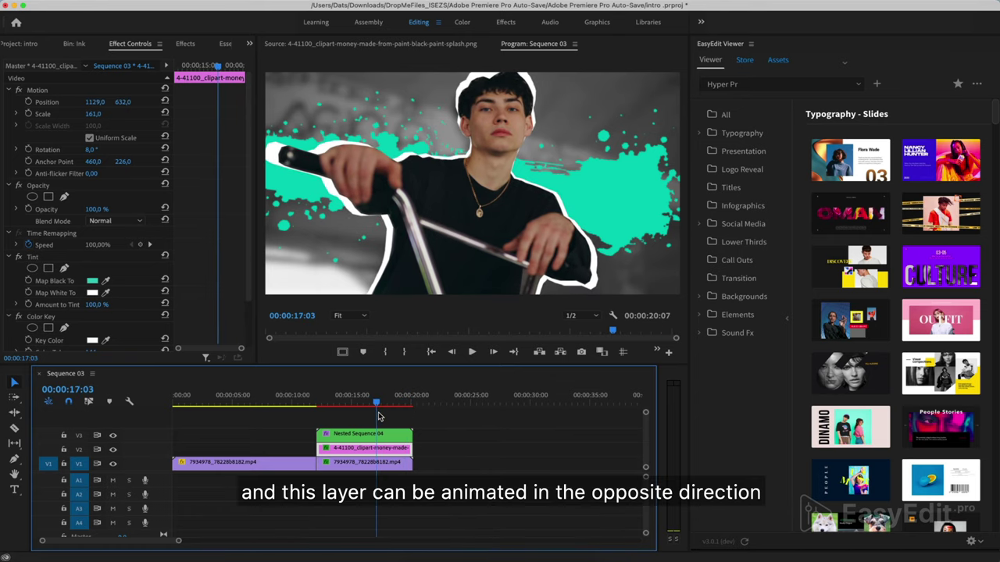
# Step: Keyframe the splash's Scale from 200 at the clip start to 161 at 00:00:20:06, then play it back
pyautogui.moveTo(379, 417); pyautogui.dragTo(414, 418)
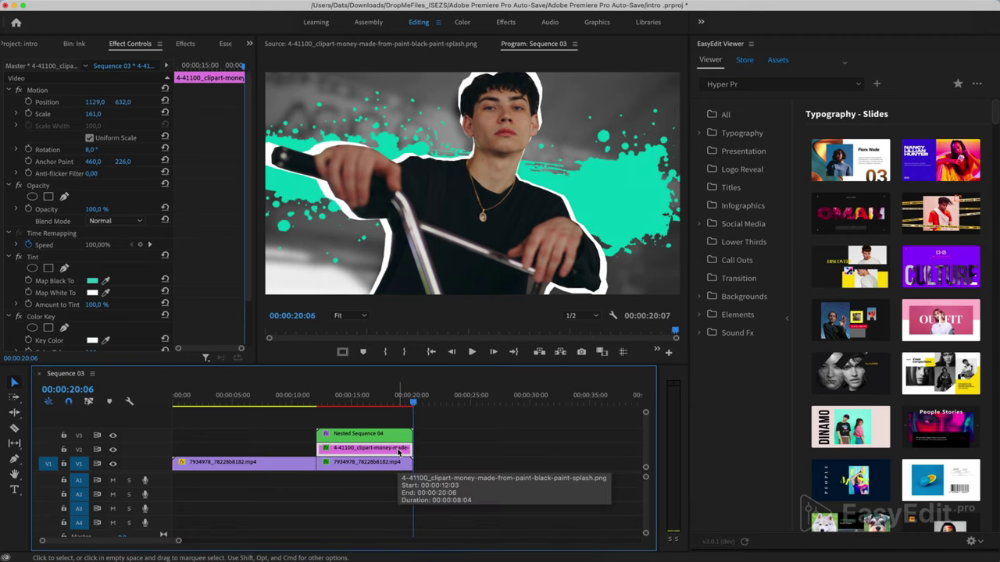
pyautogui.click(28, 114)
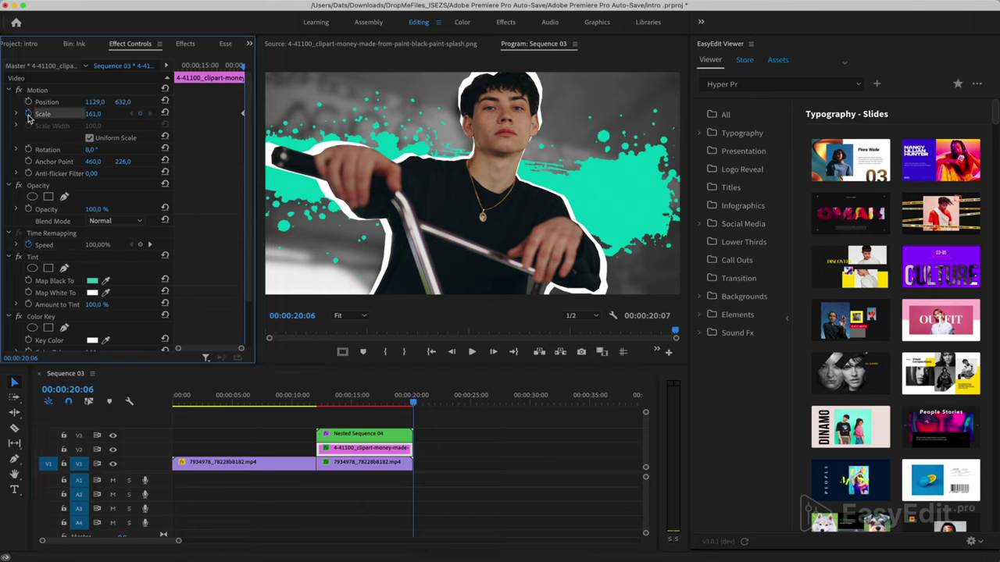
pyautogui.press('Up')
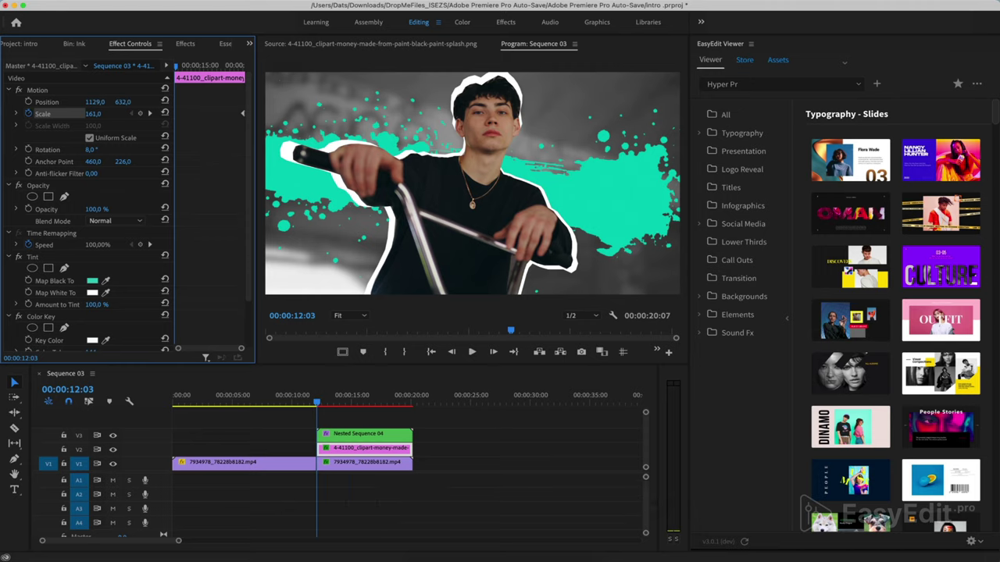
pyautogui.moveTo(93, 114)
pyautogui.mouseDown()
pyautogui.moveTo(71, 113)
pyautogui.moveTo(137, 113)
pyautogui.moveTo(100, 114)
pyautogui.mouseUp()
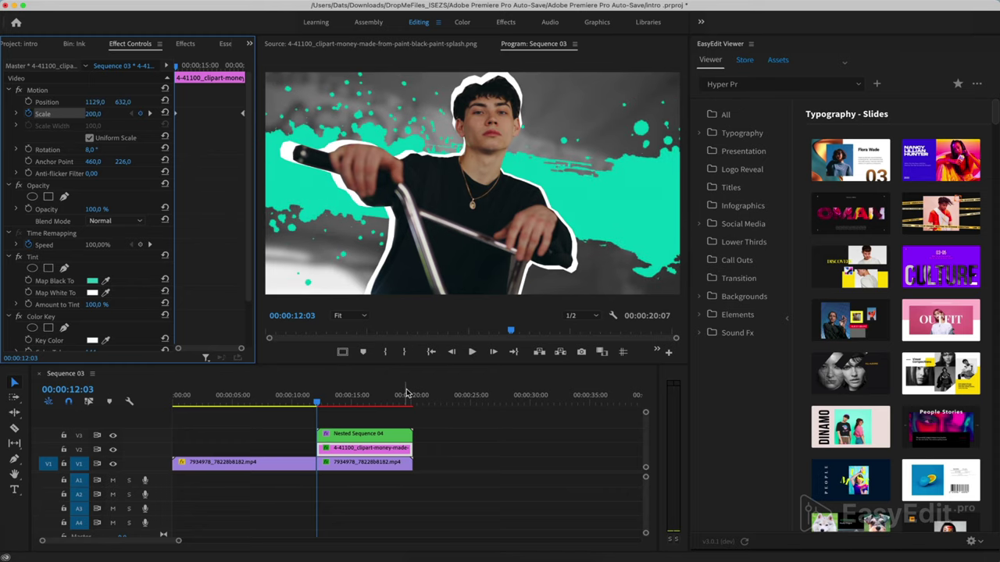
pyautogui.click(307, 403)
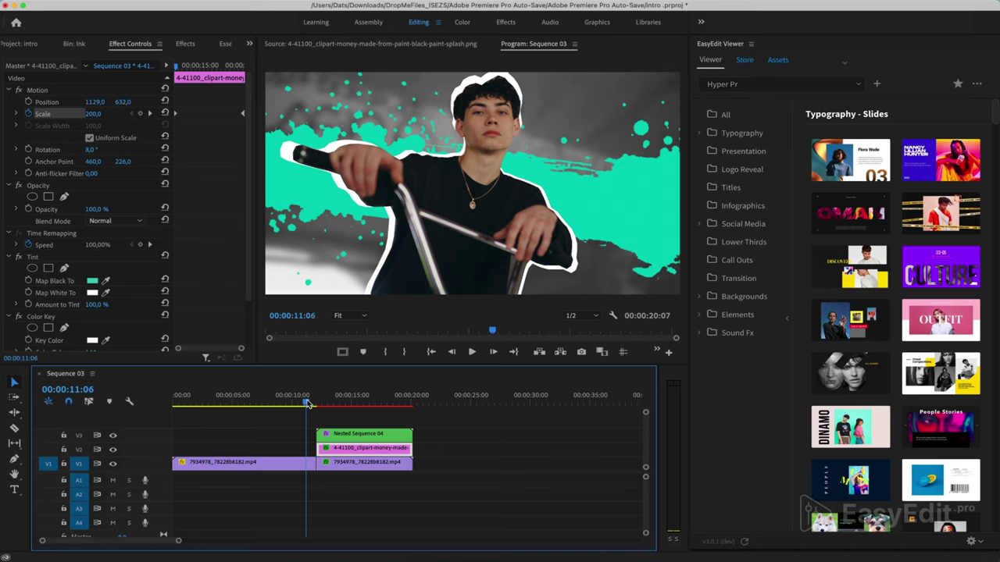
pyautogui.press('space')
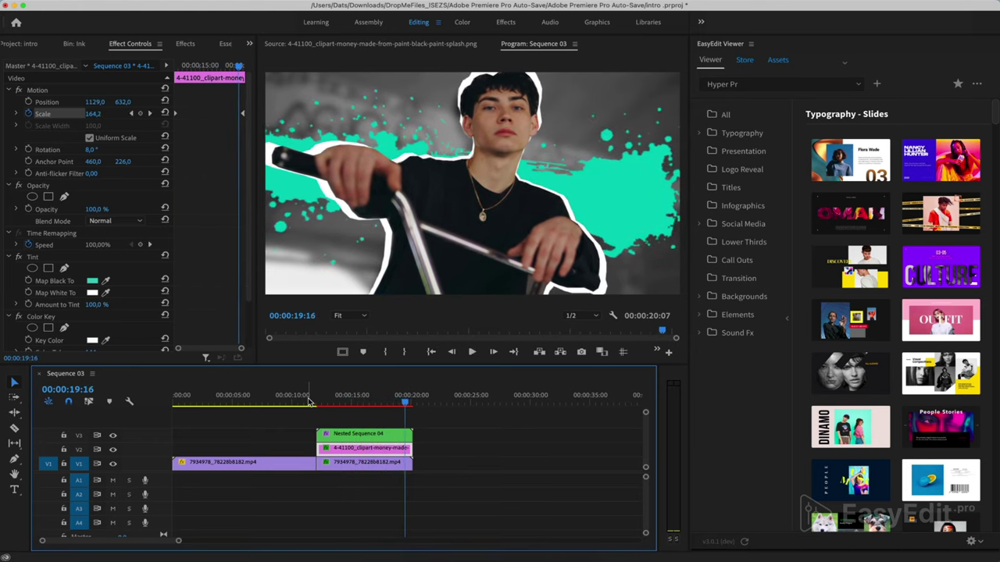
pyautogui.press('space')
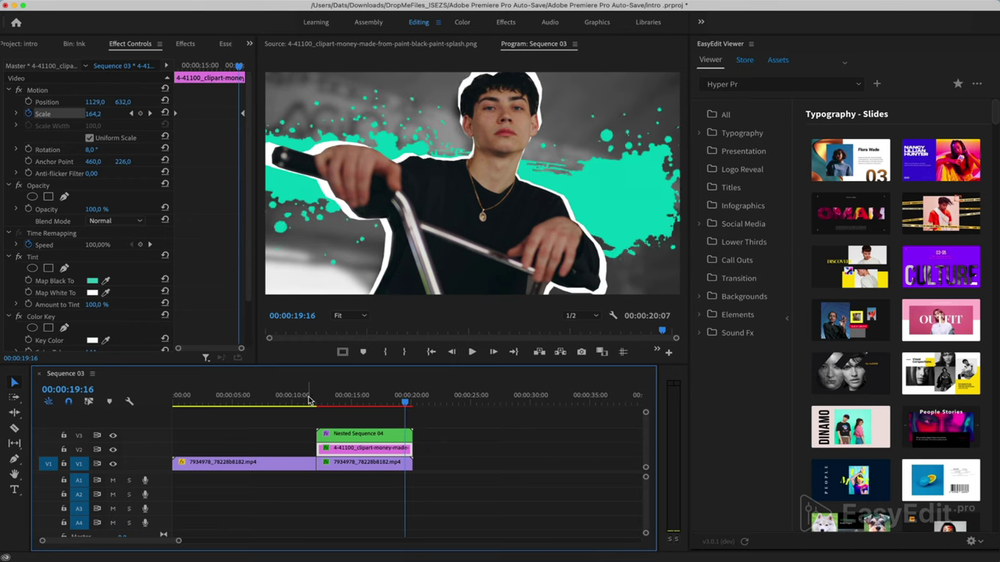
# Step: Apply Ease In to the last Scale keyframe and Ease Out to the first, then select both upper clips
pyautogui.click(243, 115)
pyautogui.rightClick(243, 115)
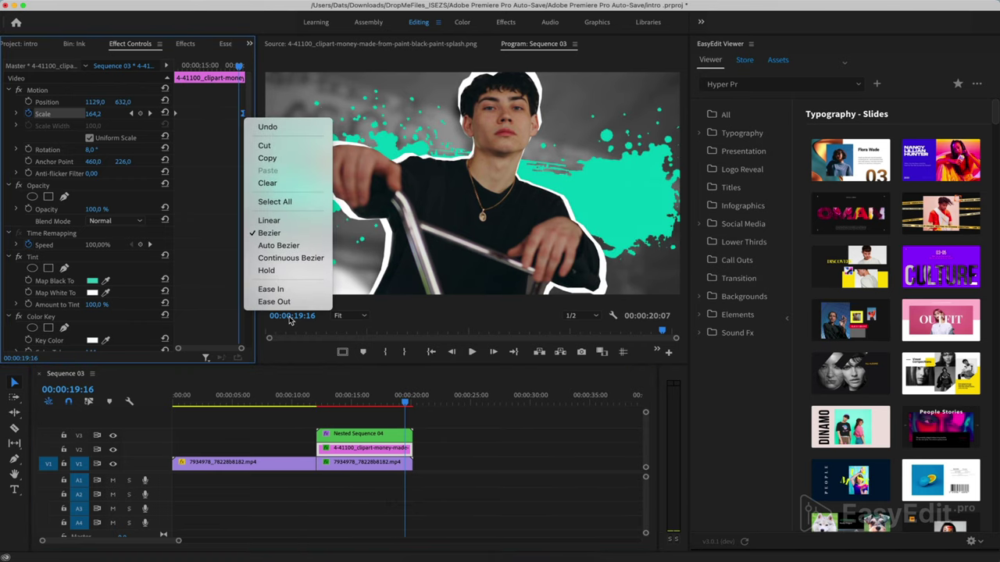
pyautogui.click(288, 291)
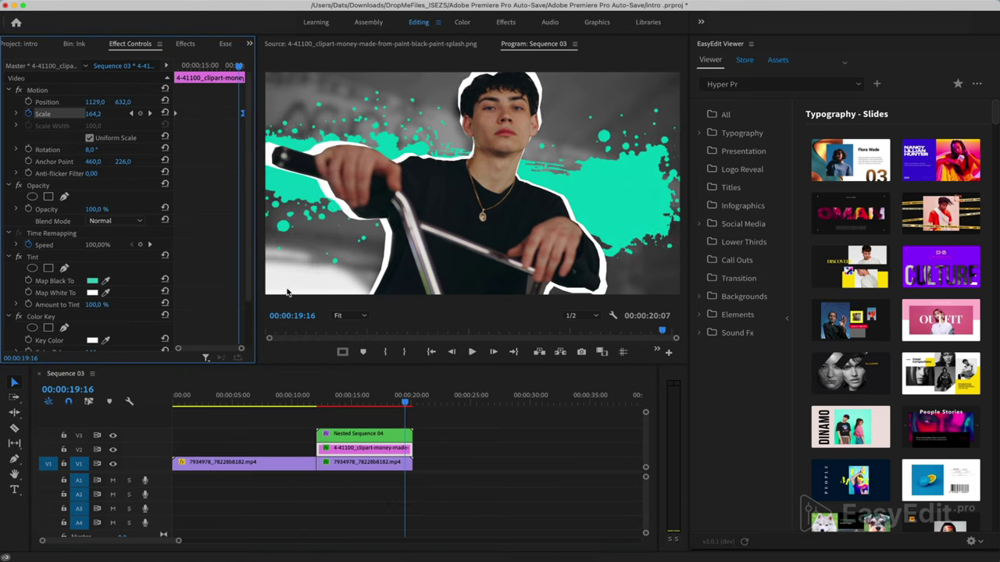
pyautogui.rightClick(177, 117)
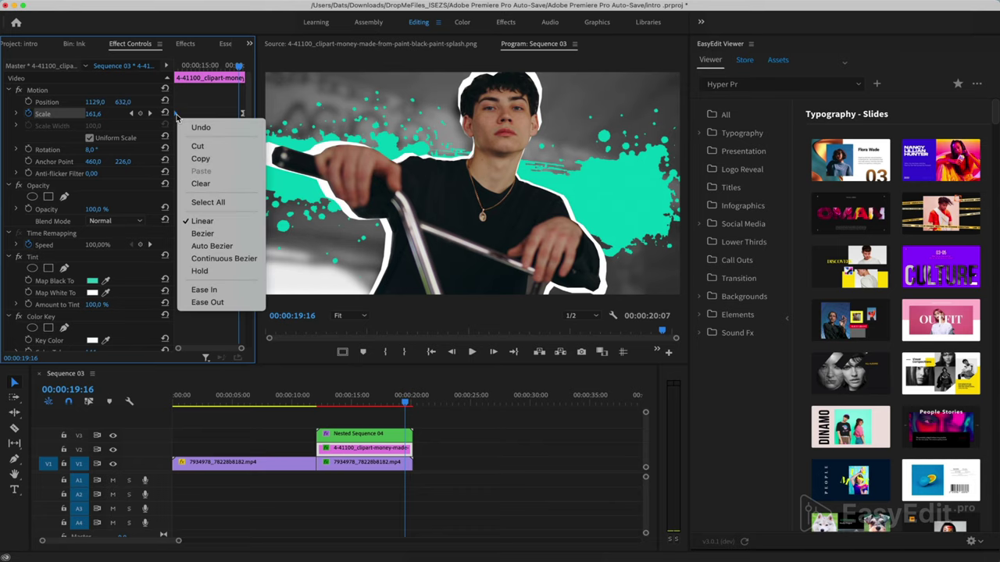
pyautogui.click(232, 308)
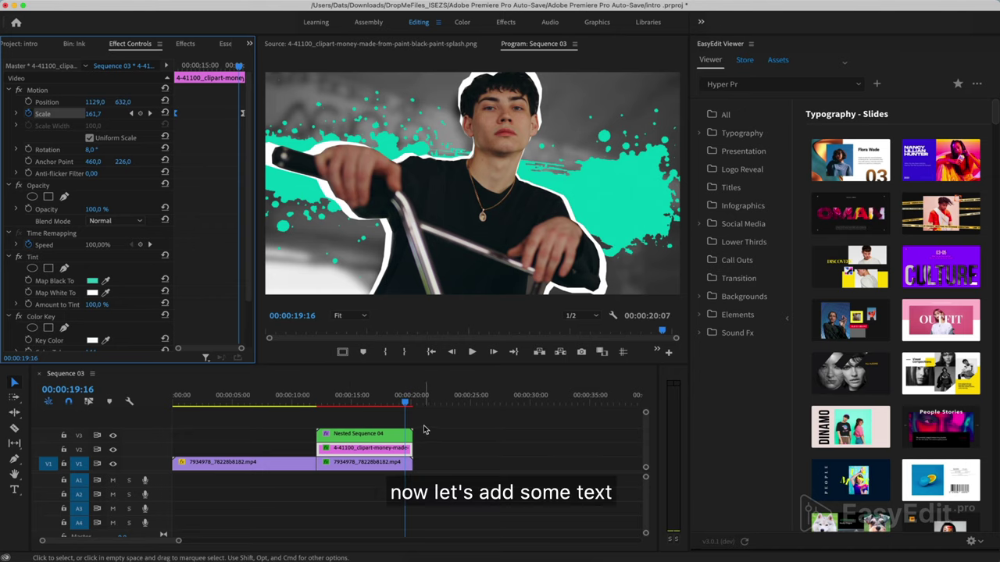
pyautogui.moveTo(422, 430); pyautogui.dragTo(388, 408)
# Step: Insert the 'Give me a real' Title_026 template from EasyEdit's Titles at 00:00:17:27
pyautogui.click(388, 404)
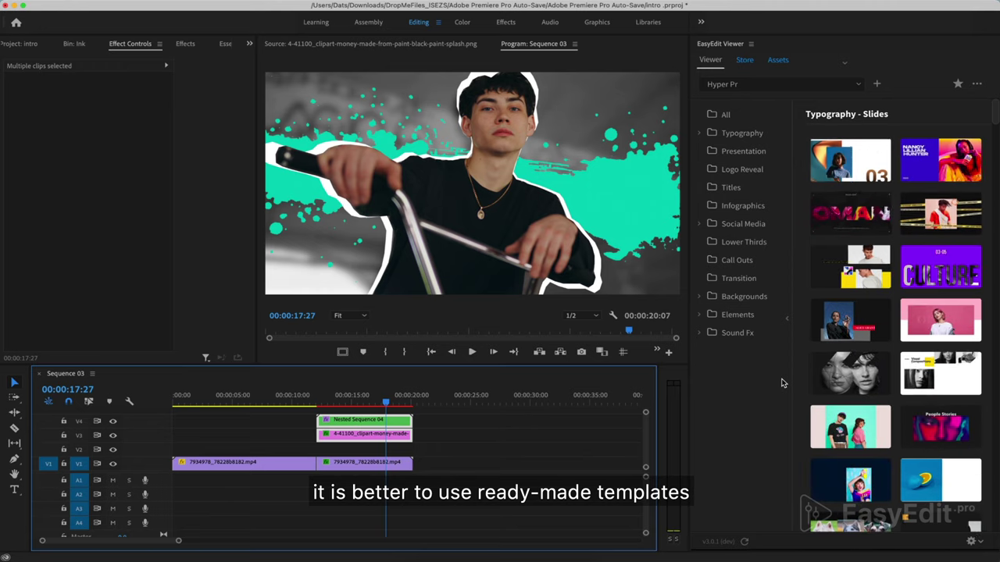
pyautogui.click(731, 188)
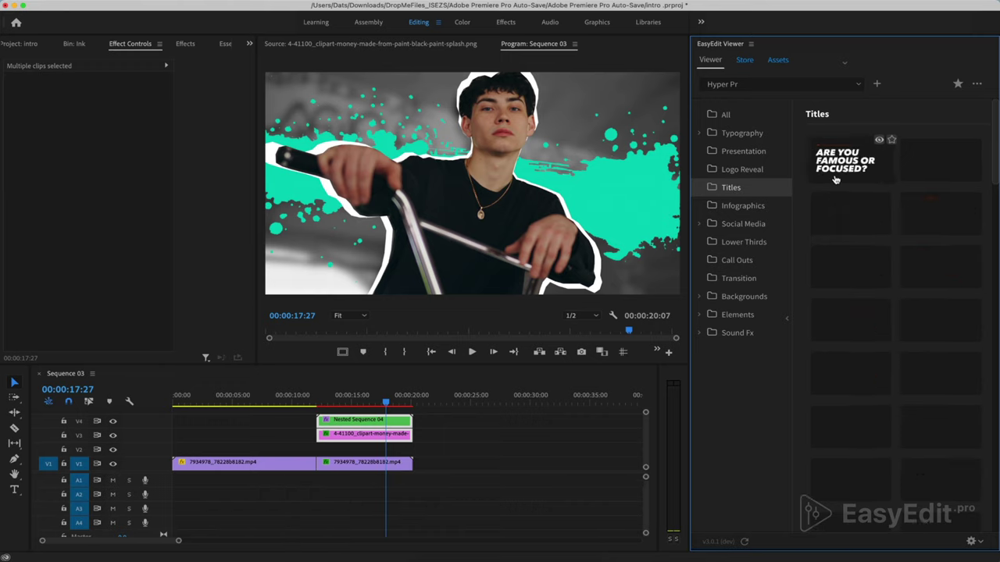
pyautogui.moveTo(885, 185)
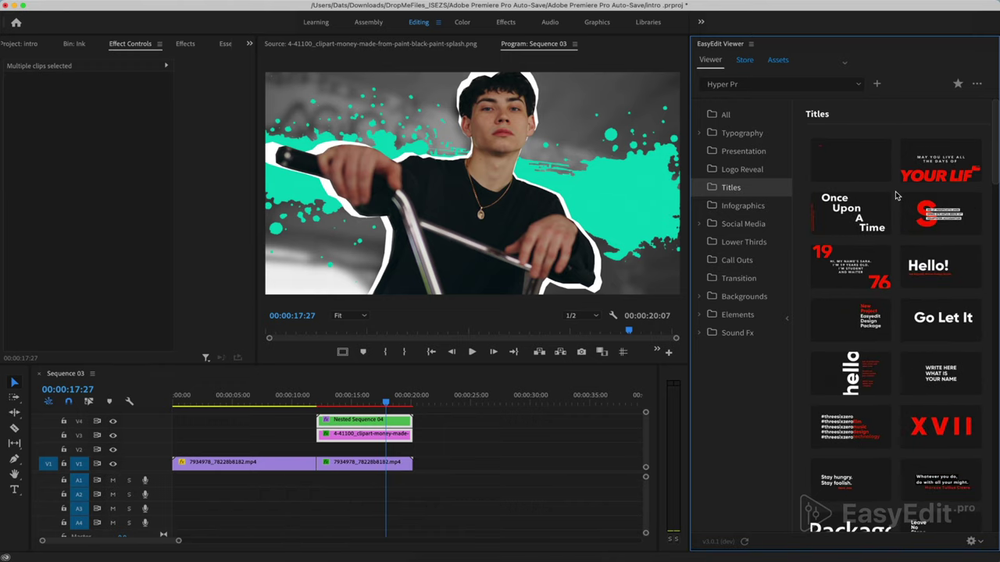
pyautogui.scroll(-1, 896, 195)
pyautogui.scroll(-2, 896, 195)
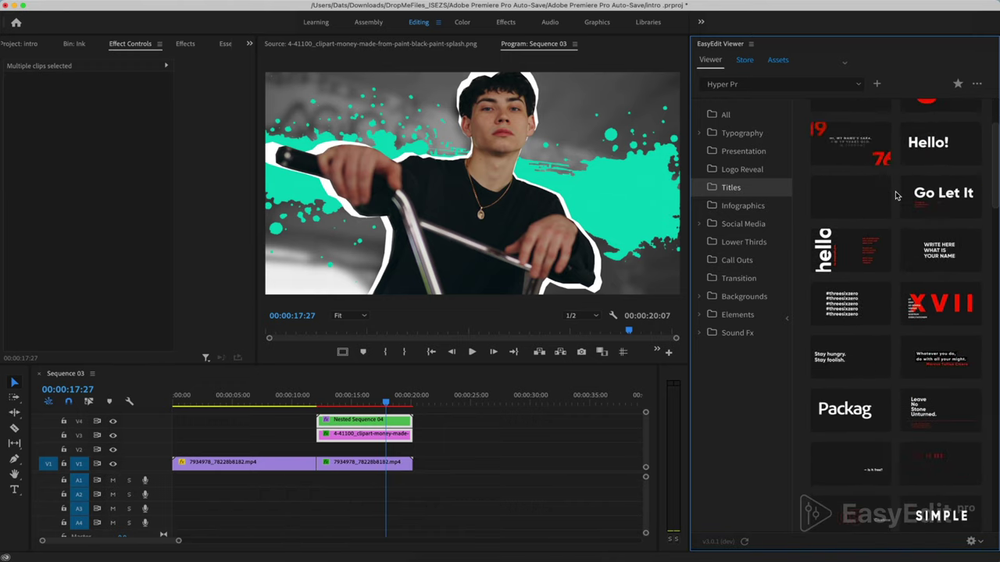
pyautogui.scroll(-1, 896, 195)
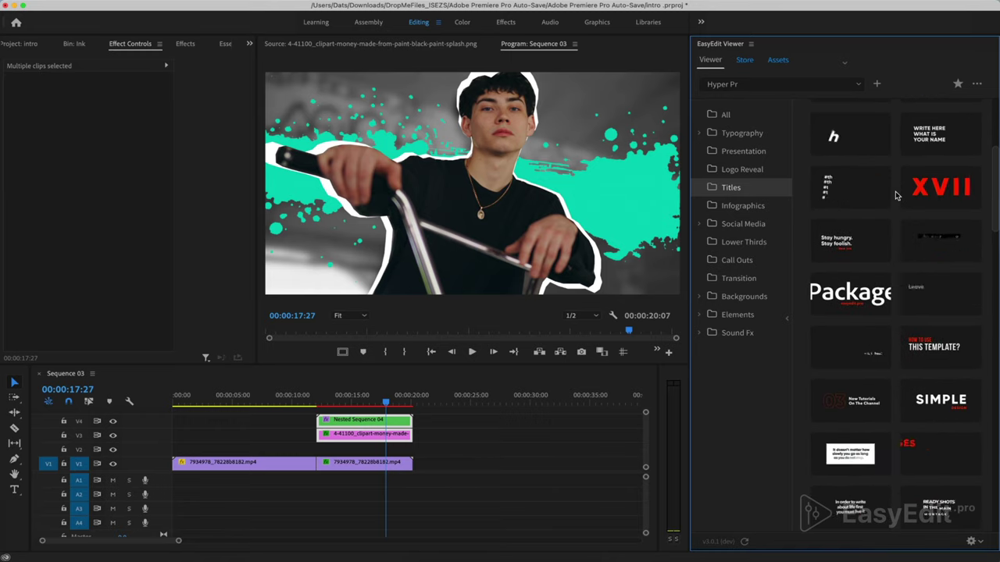
pyautogui.scroll(-4, 896, 195)
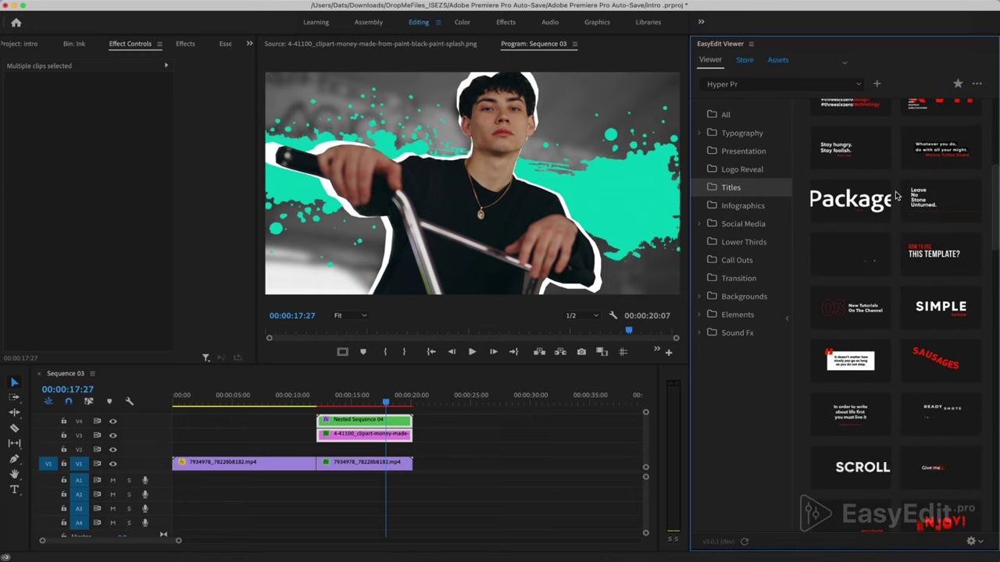
pyautogui.scroll(-3, 896, 195)
pyautogui.scroll(-2, 896, 196)
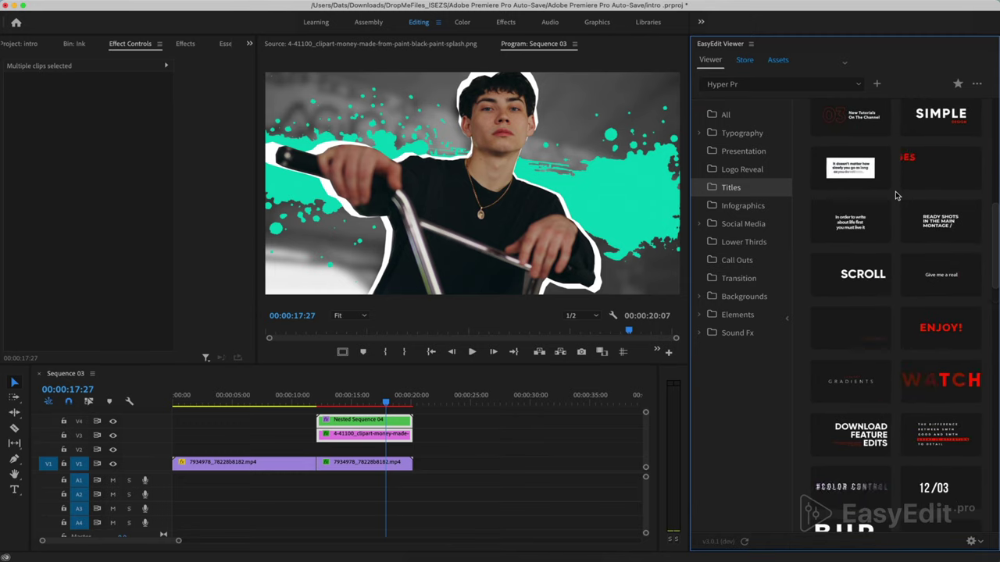
pyautogui.scroll(-1, 896, 195)
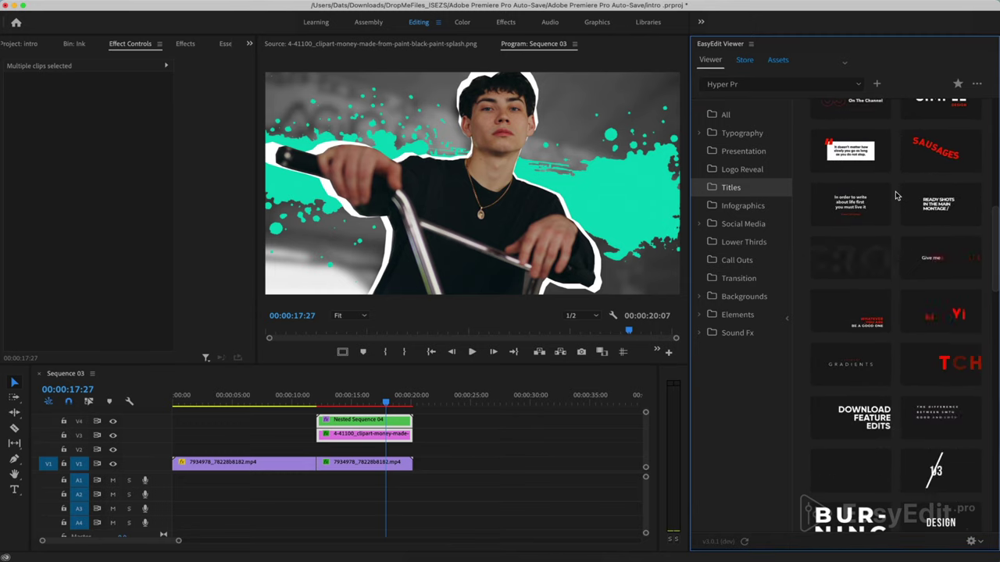
pyautogui.moveTo(906, 270)
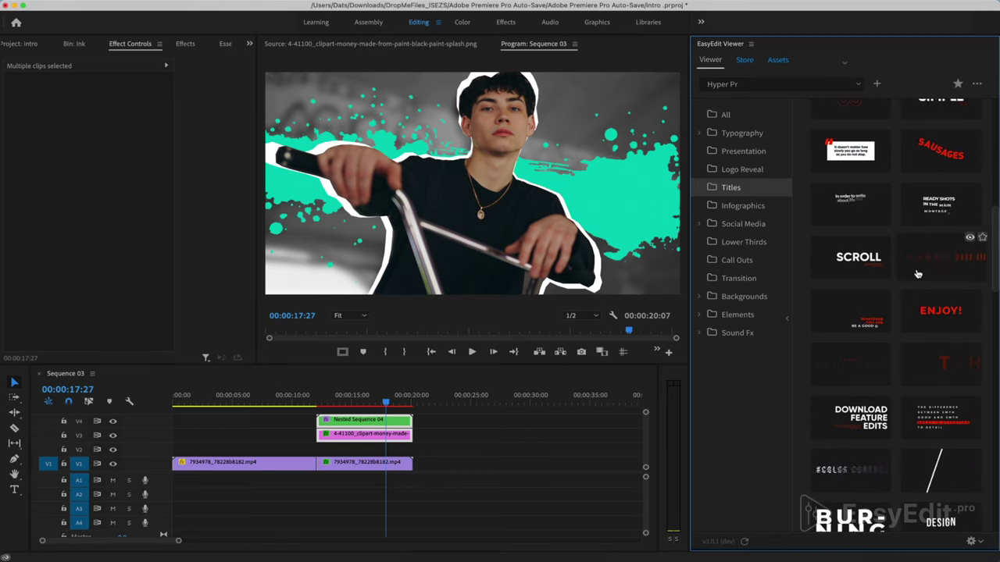
pyautogui.click(919, 273)
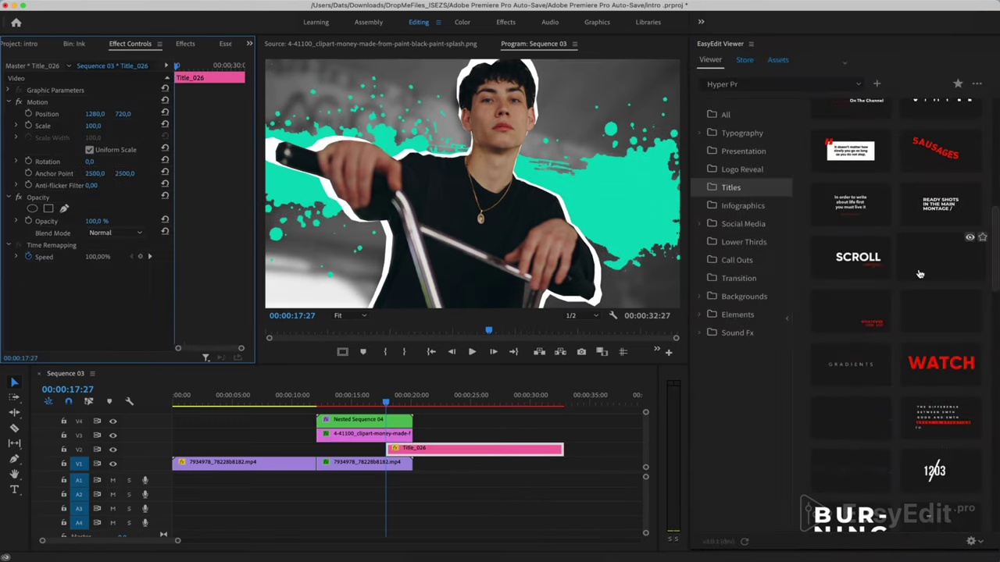
# Step: Move Title_026 to V3 and trim its end to match the surrounding clips, then scrub to 00:00:16:10
pyautogui.click(483, 469)
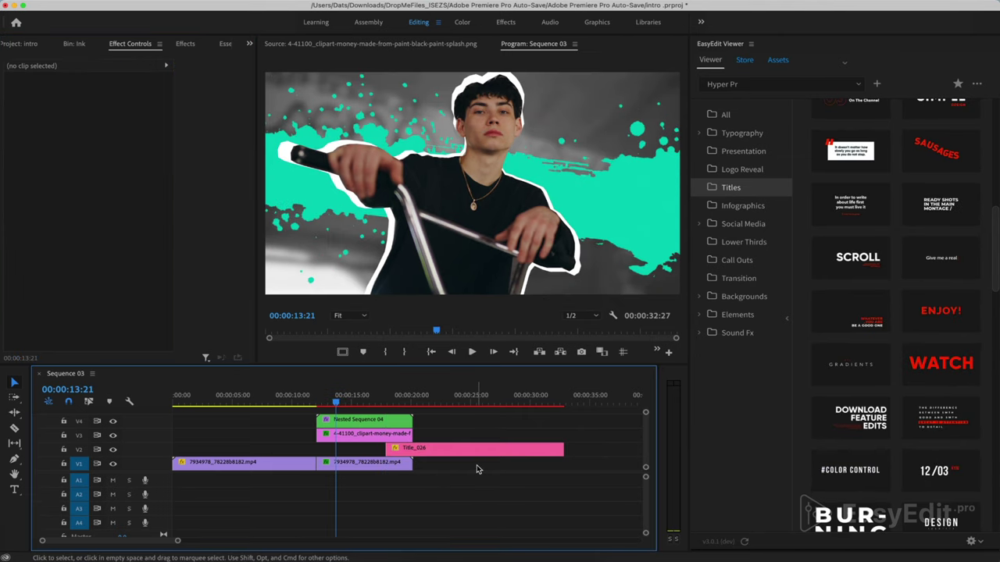
pyautogui.moveTo(426, 450); pyautogui.dragTo(319, 435)
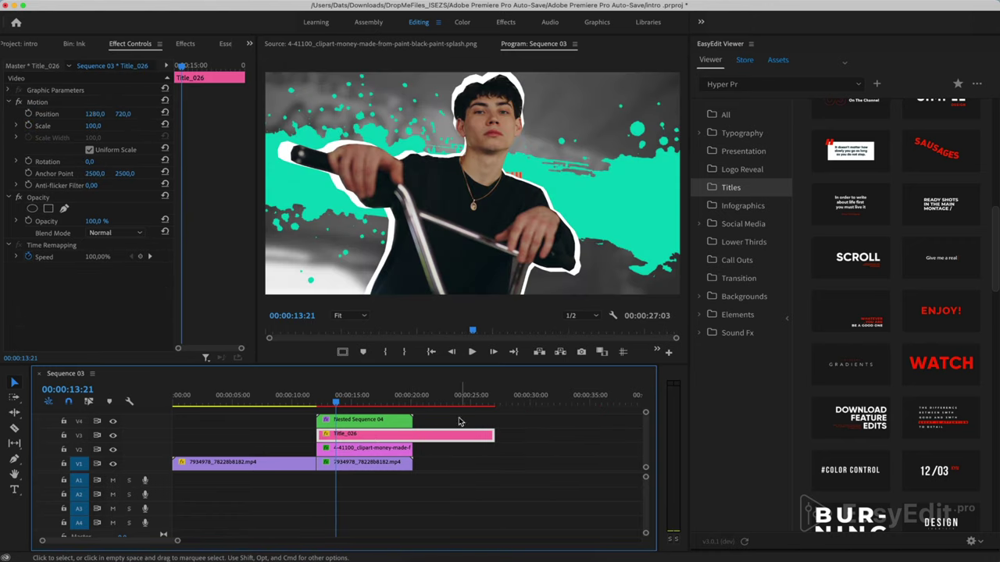
pyautogui.click(492, 435)
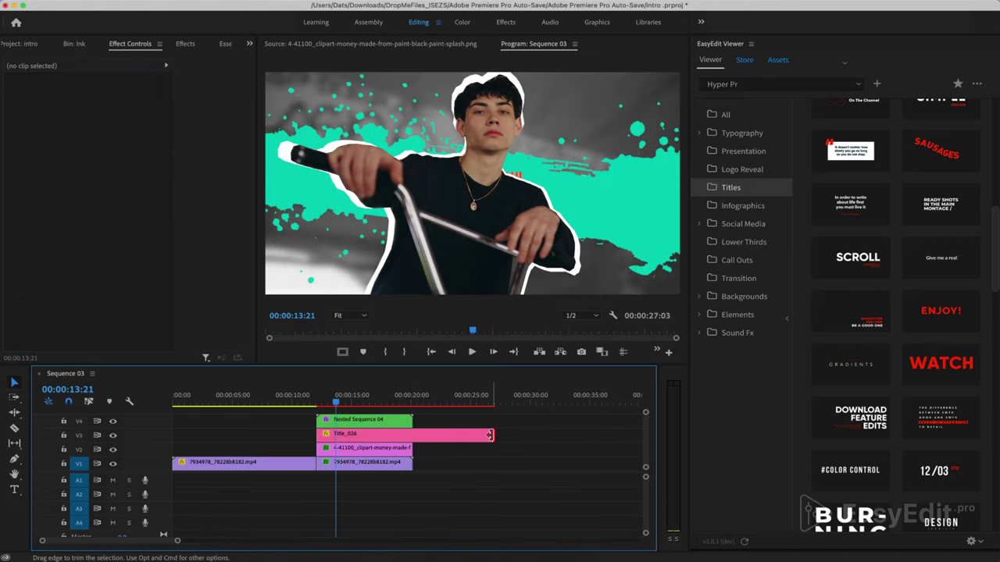
pyautogui.moveTo(491, 435); pyautogui.dragTo(411, 436)
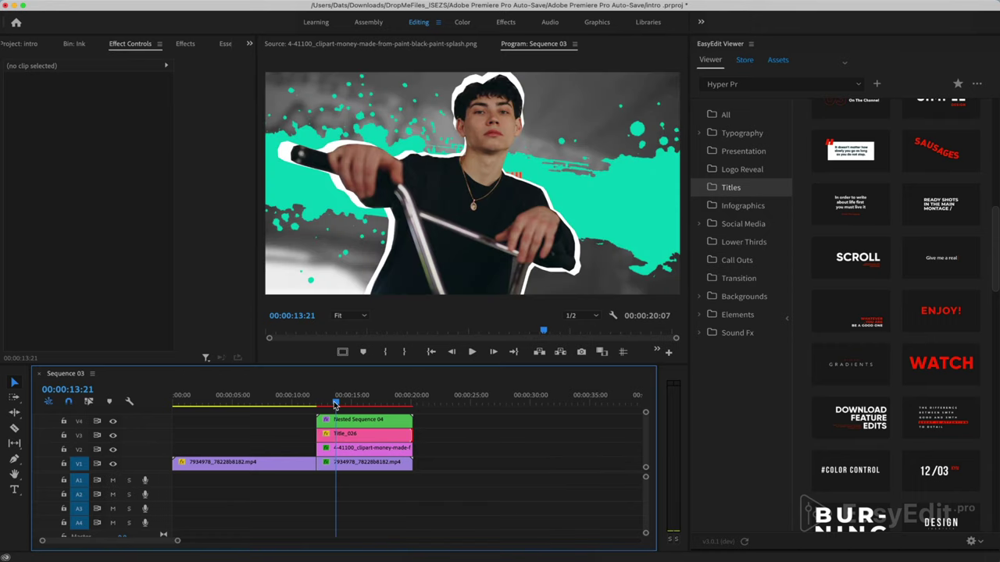
pyautogui.moveTo(334, 403); pyautogui.dragTo(366, 401)
# Step: Slide Title_026 to Position 2104, 710 so 'Give me a real' shows on the right
pyautogui.click(372, 435)
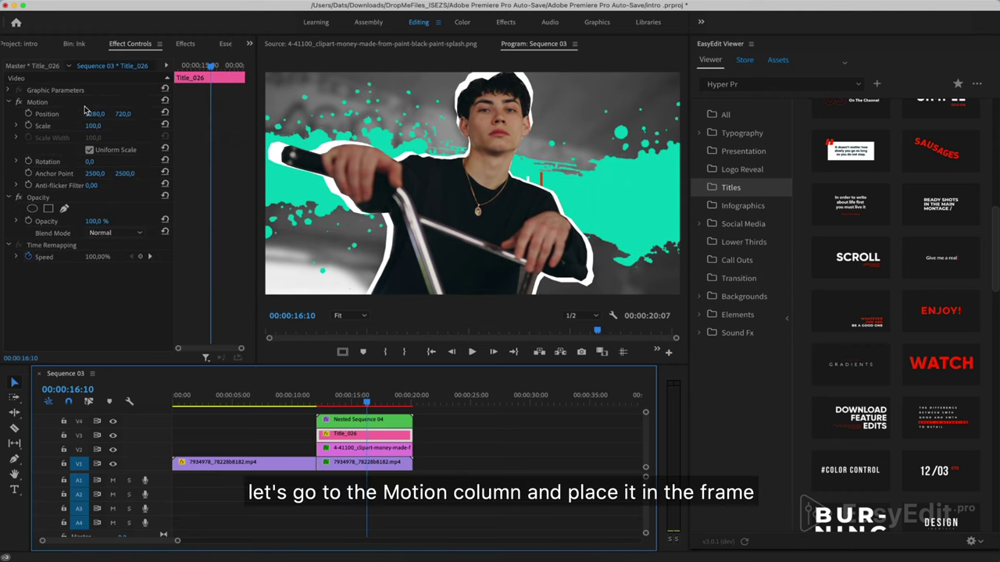
pyautogui.moveTo(92, 113); pyautogui.dragTo(130, 114)
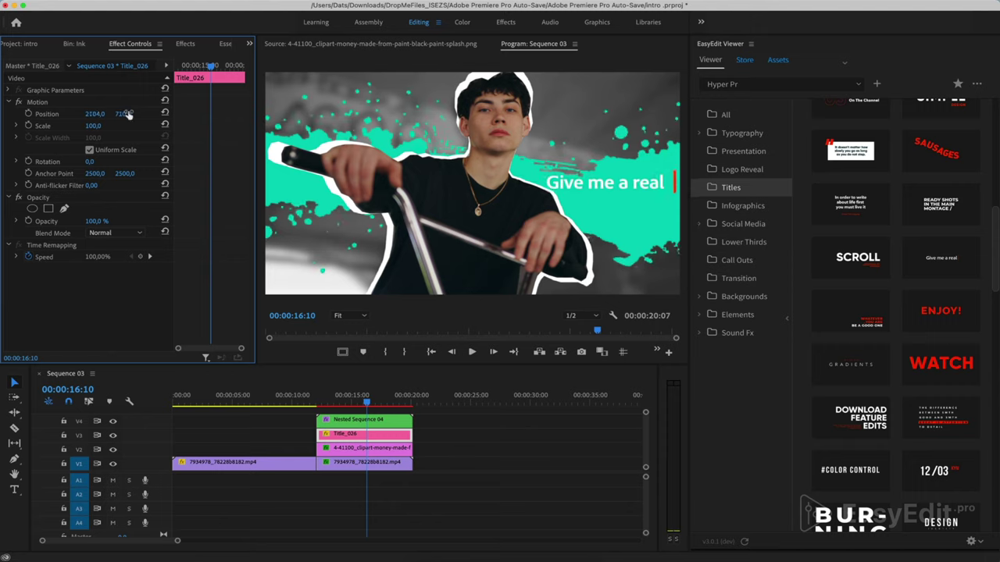
pyautogui.click(351, 437)
# Step: Change the title's font to League Spartan Bold after trying other fonts
pyautogui.click(224, 47)
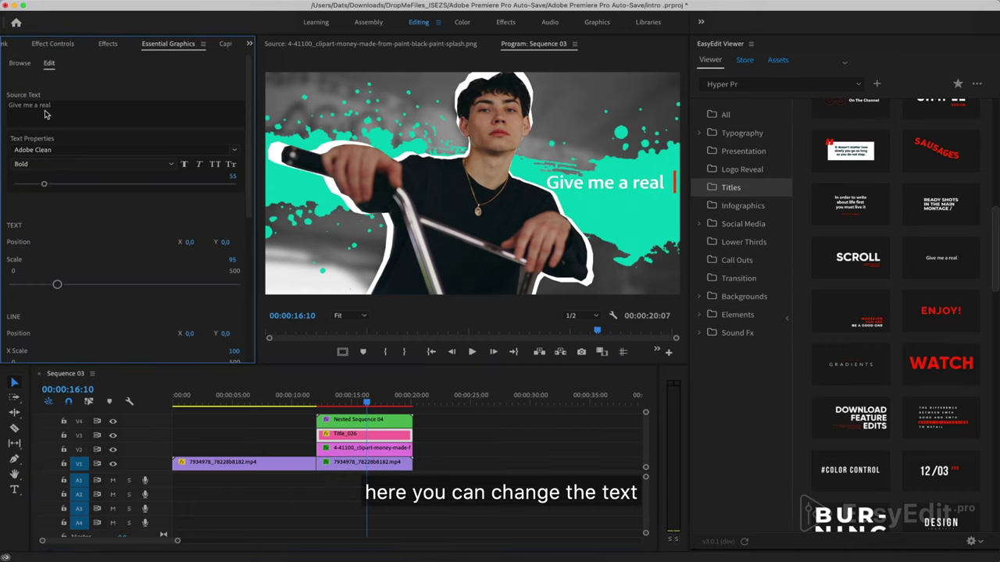
pyautogui.click(234, 150)
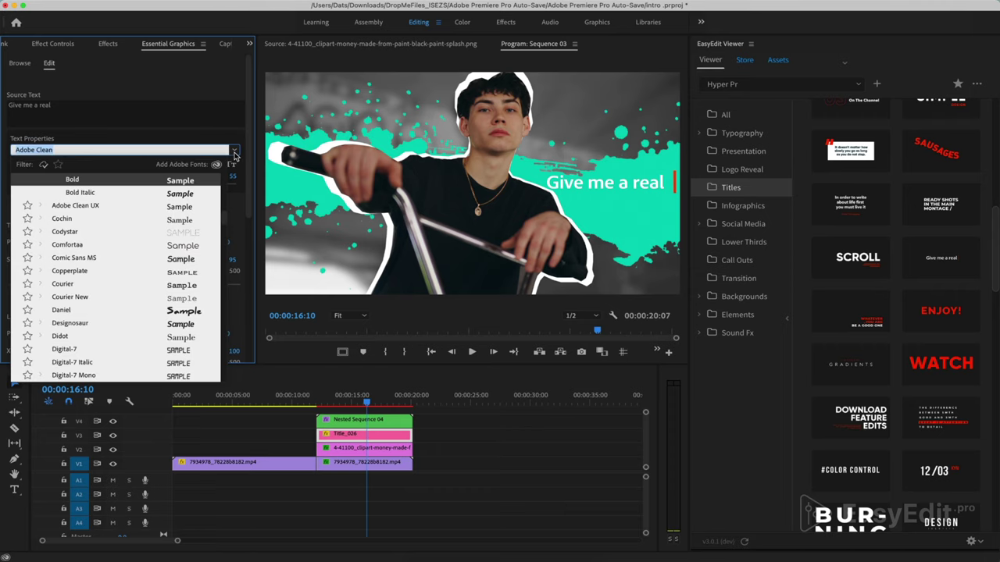
pyautogui.click(187, 197)
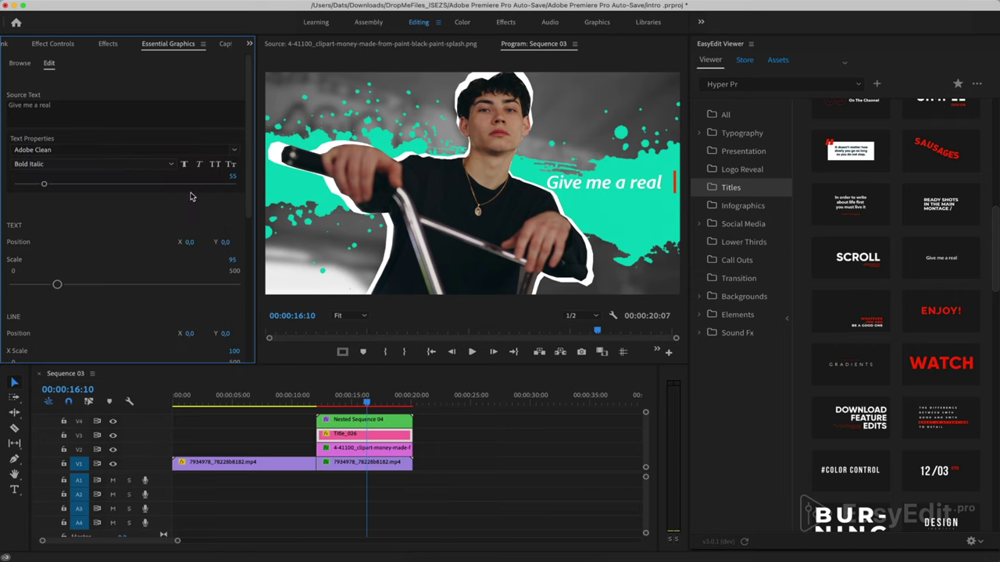
pyautogui.click(233, 150)
pyautogui.scroll(-2, 174, 291)
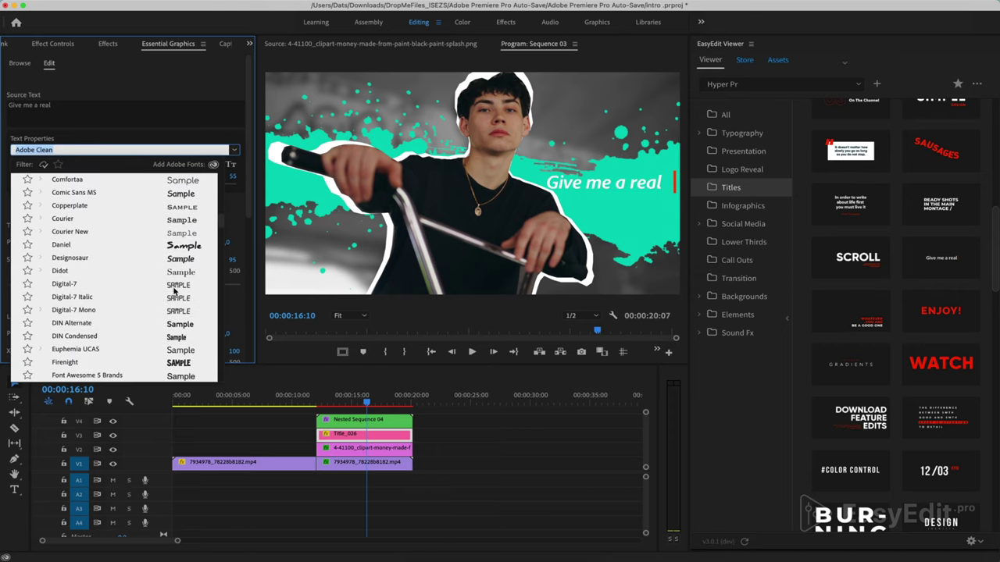
pyautogui.click(180, 261)
pyautogui.click(234, 150)
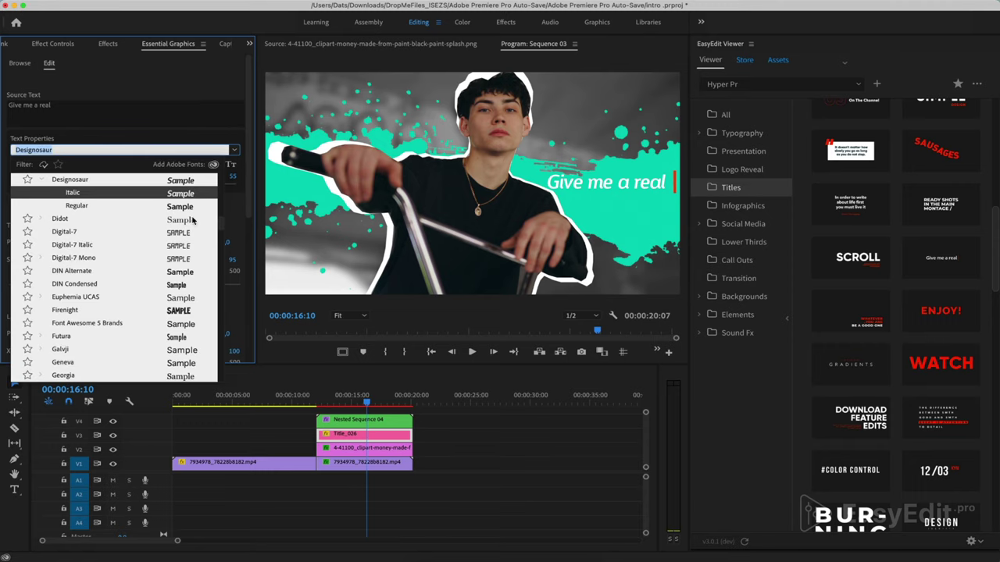
pyautogui.scroll(-10, 178, 273)
pyautogui.scroll(-2, 178, 273)
pyautogui.scroll(-5, 179, 273)
pyautogui.click(180, 260)
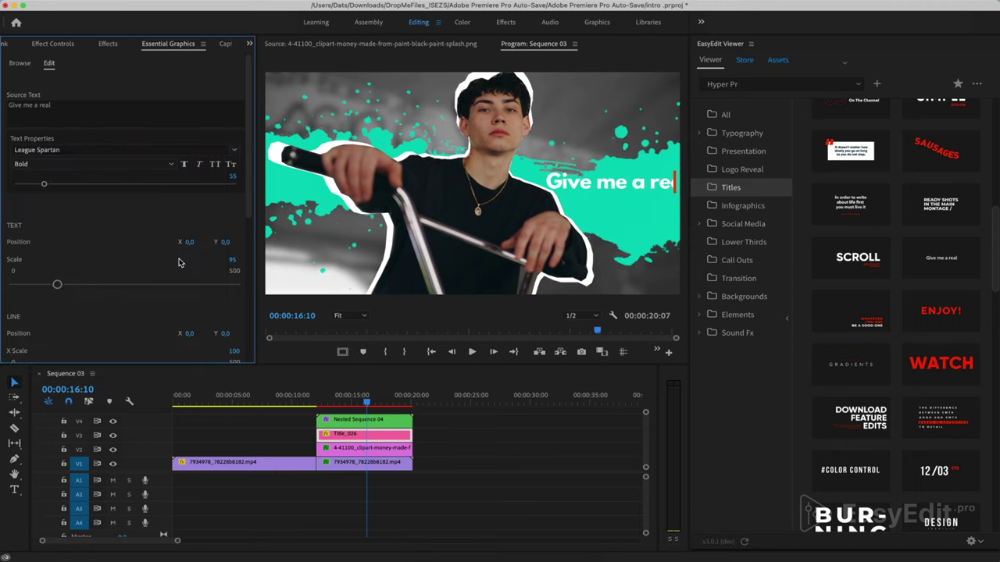
# Step: Set the title's font size to 48 after first trying 52
pyautogui.click(227, 175)
pyautogui.write('52')
pyautogui.press('Return')
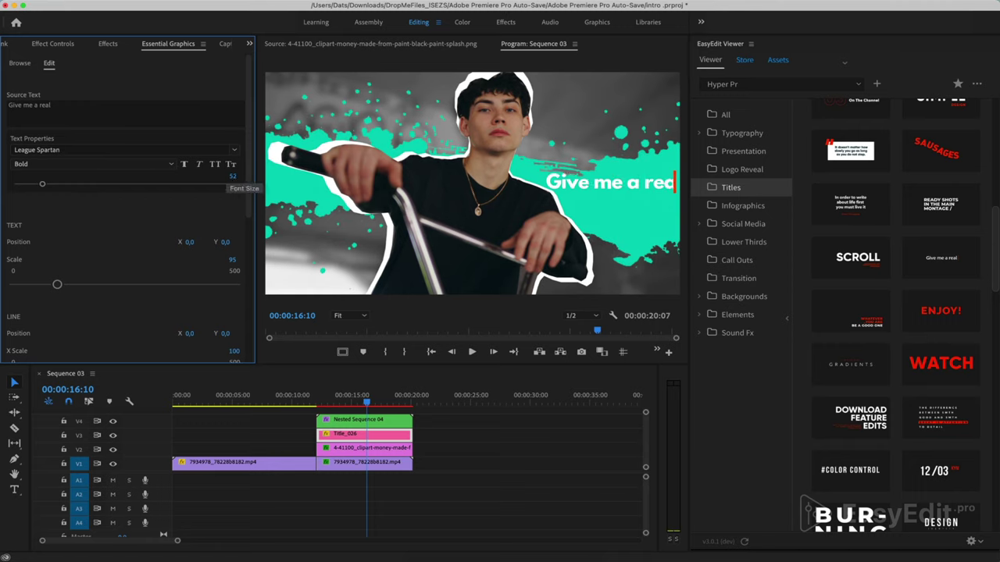
pyautogui.click(229, 173)
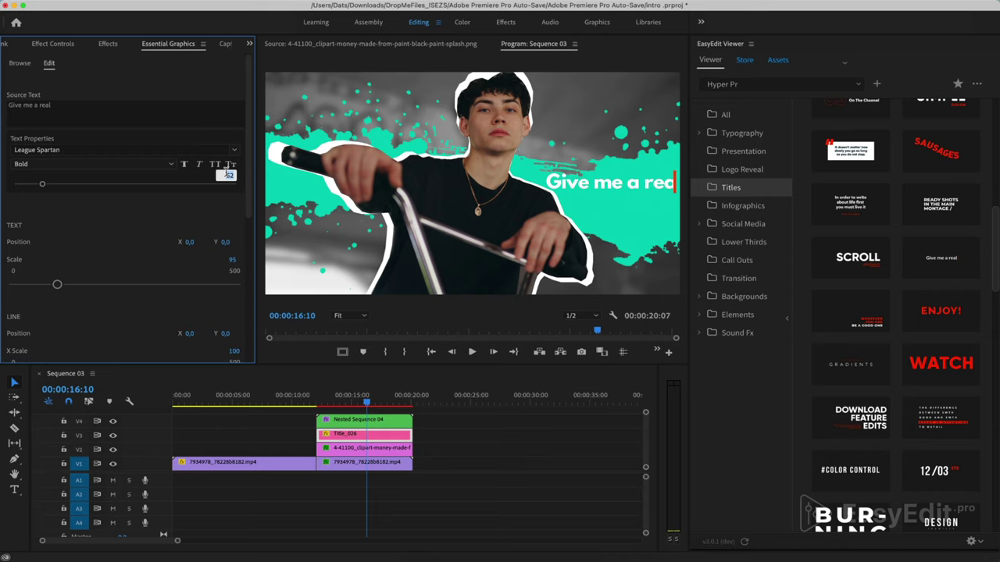
pyautogui.press('Return')
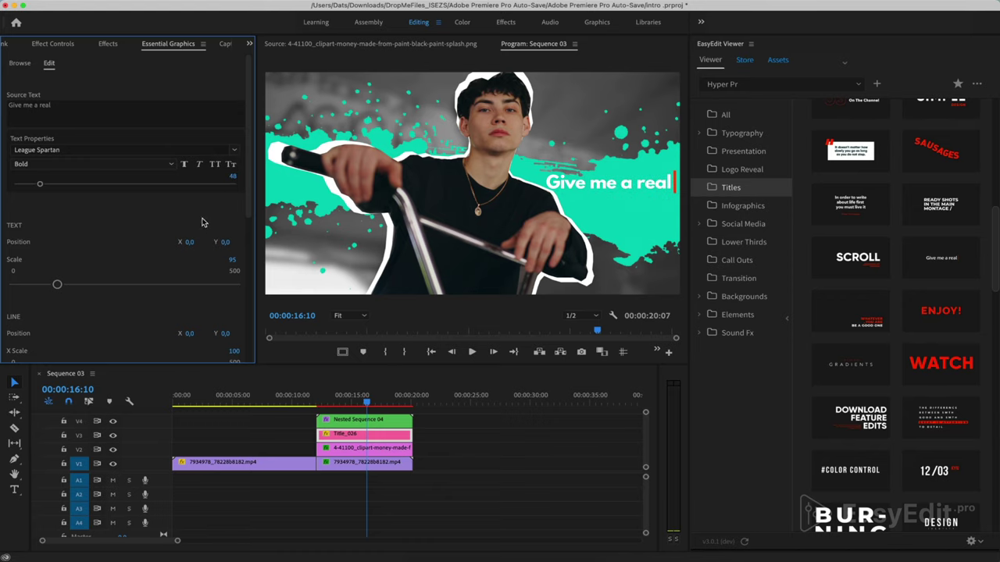
# Step: Make the title's accent line black (000000), then select all stacked intro clips
pyautogui.scroll(-2, 143, 272)
pyautogui.scroll(-1, 143, 271)
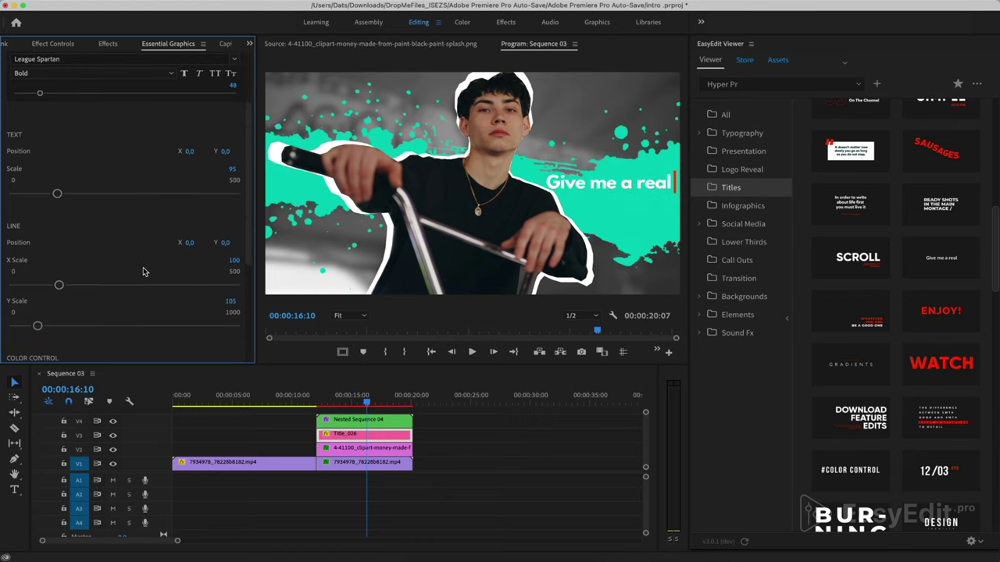
pyautogui.scroll(-5, 145, 234)
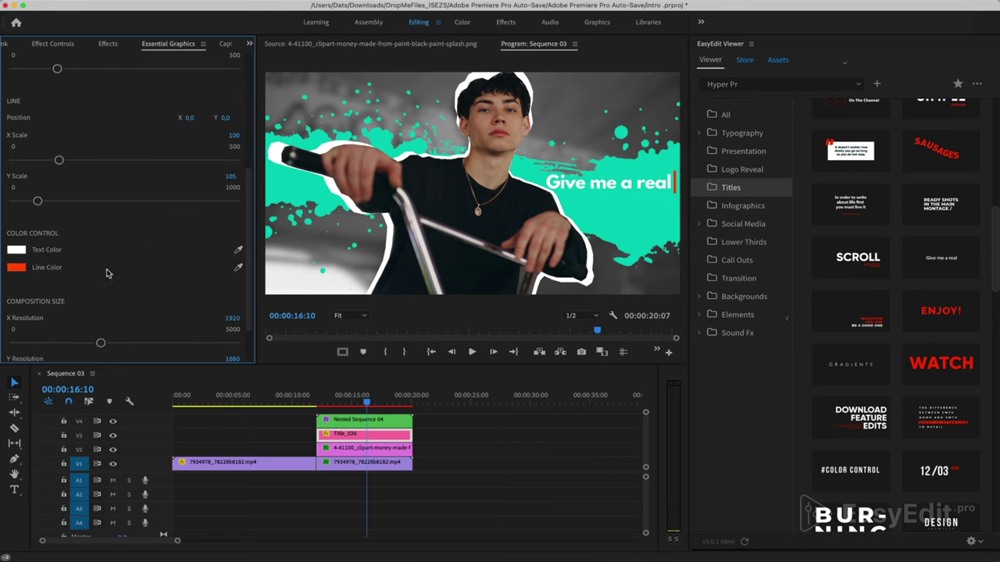
pyautogui.click(17, 268)
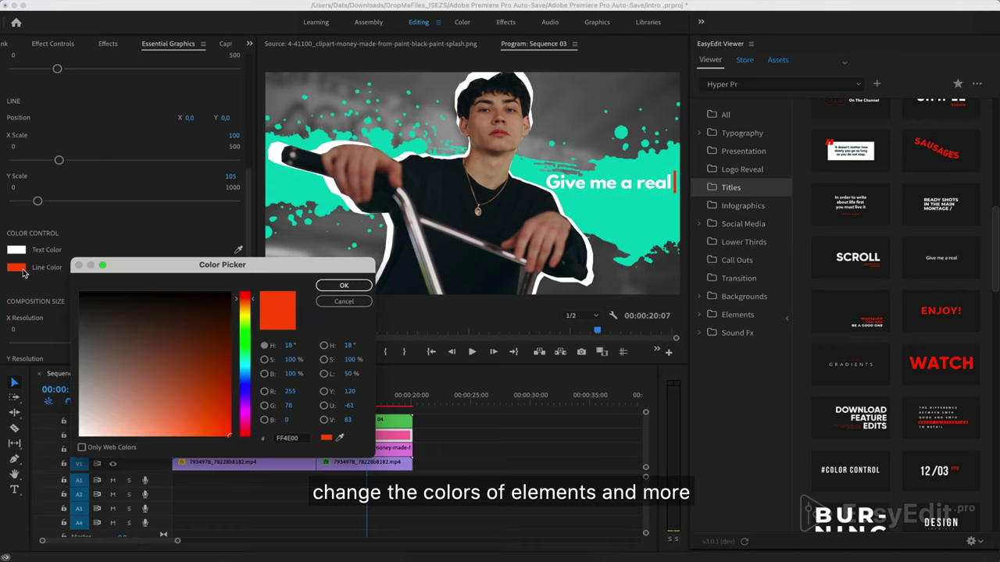
pyautogui.moveTo(194, 356); pyautogui.dragTo(68, 279)
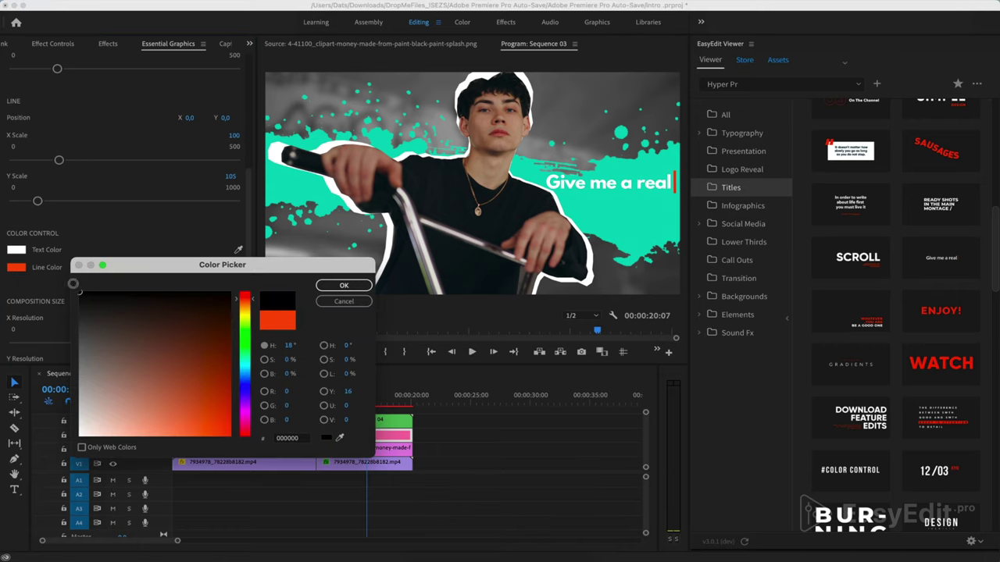
pyautogui.click(341, 285)
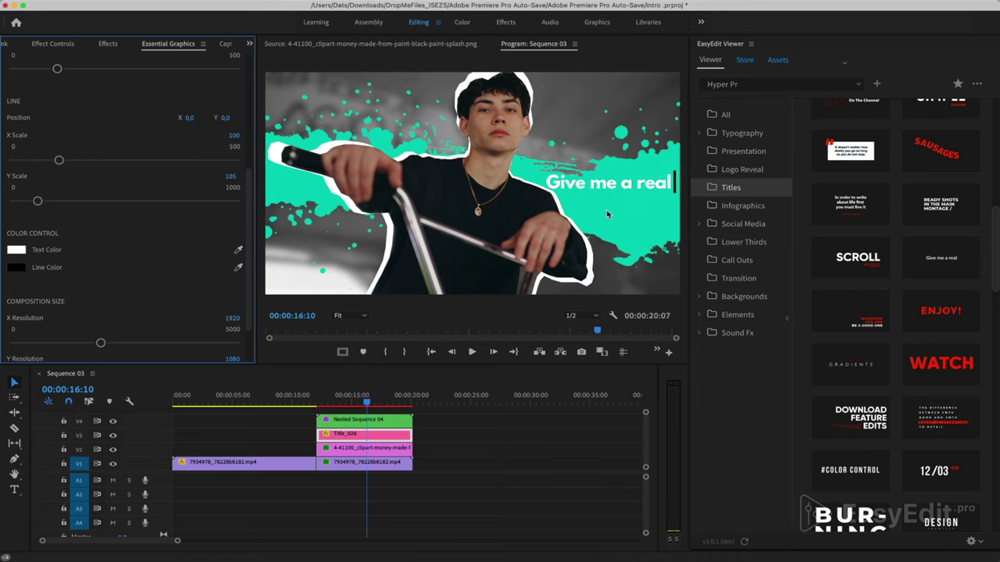
pyautogui.scroll(-2, 205, 290)
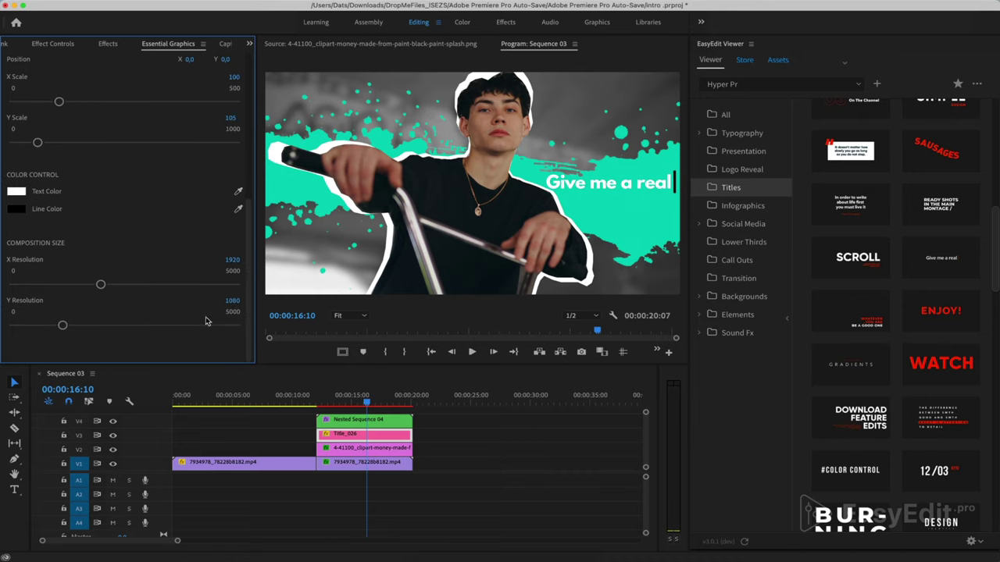
pyautogui.moveTo(442, 421); pyautogui.dragTo(367, 472)
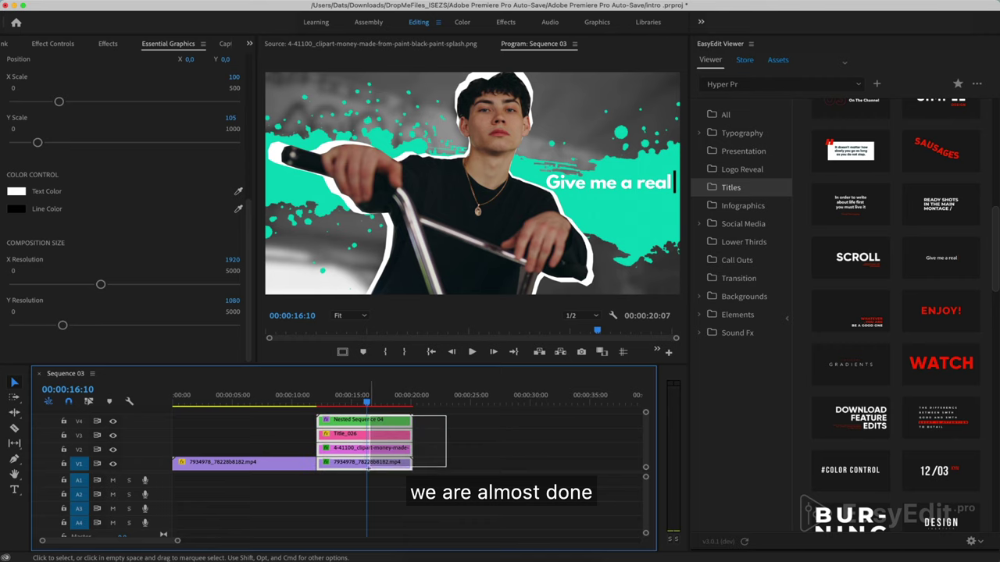
# Step: Nest the selected title, splash and video clips as Nested Sequence 05
pyautogui.rightClick(396, 422)
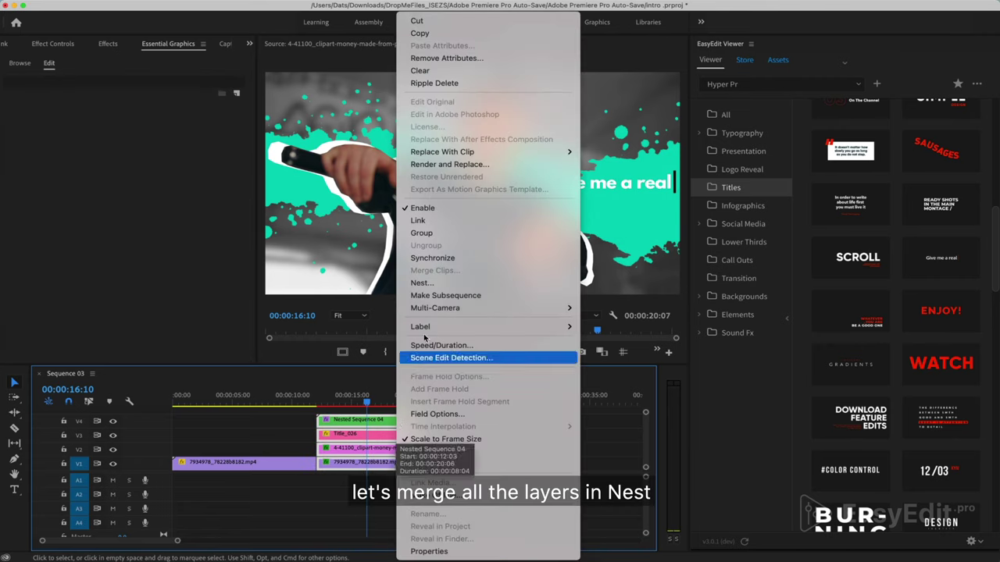
pyautogui.click(421, 283)
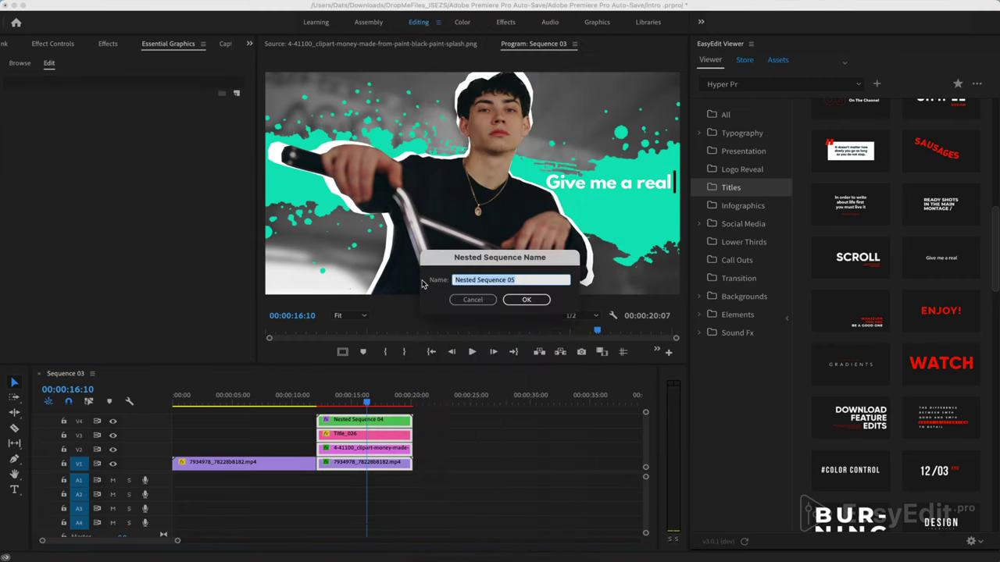
pyautogui.click(525, 300)
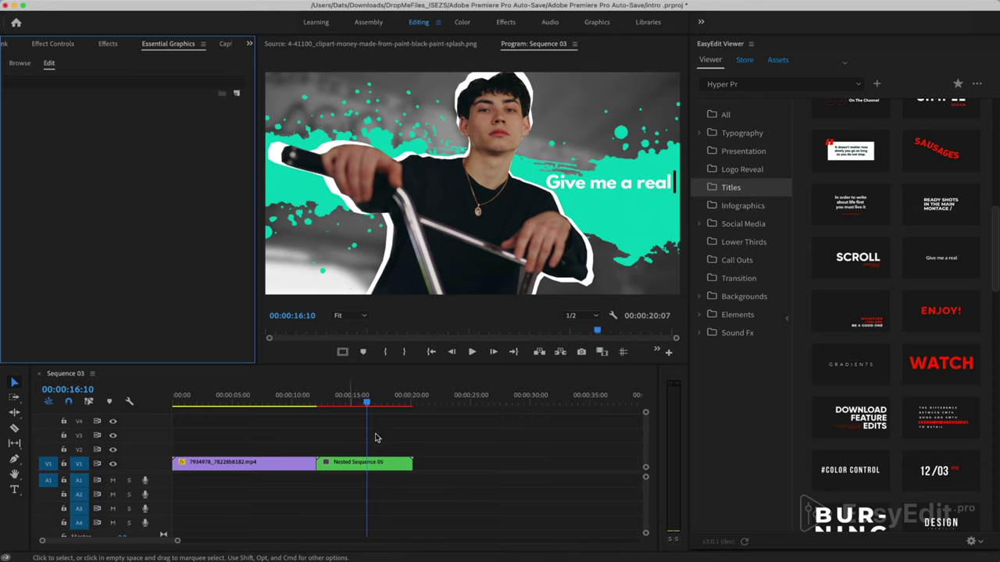
# Step: Render Nested Sequence 05 and play the sequence from about 8 seconds
pyautogui.click(334, 463)
pyautogui.press('Return')
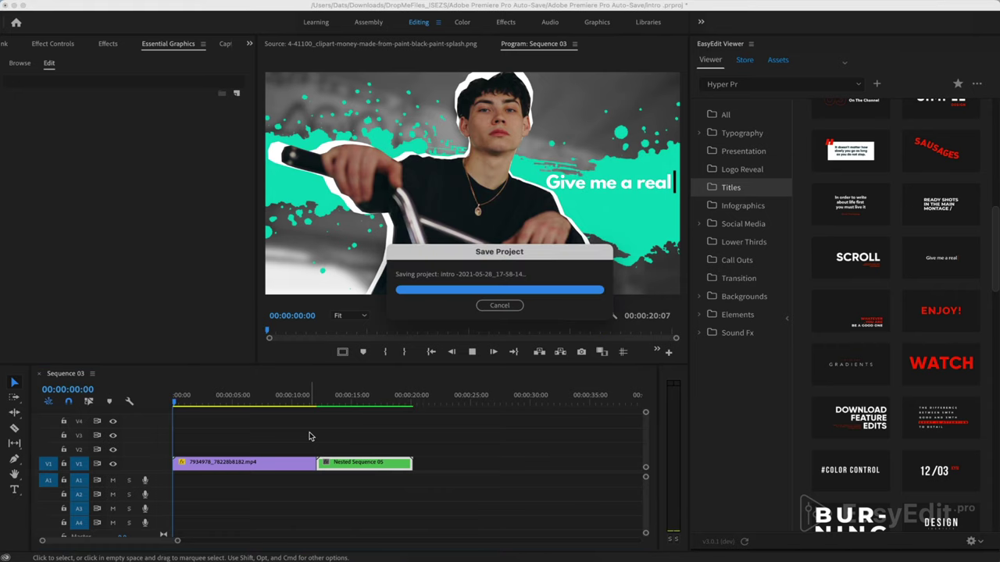
pyautogui.click(267, 401)
pyautogui.press('space')
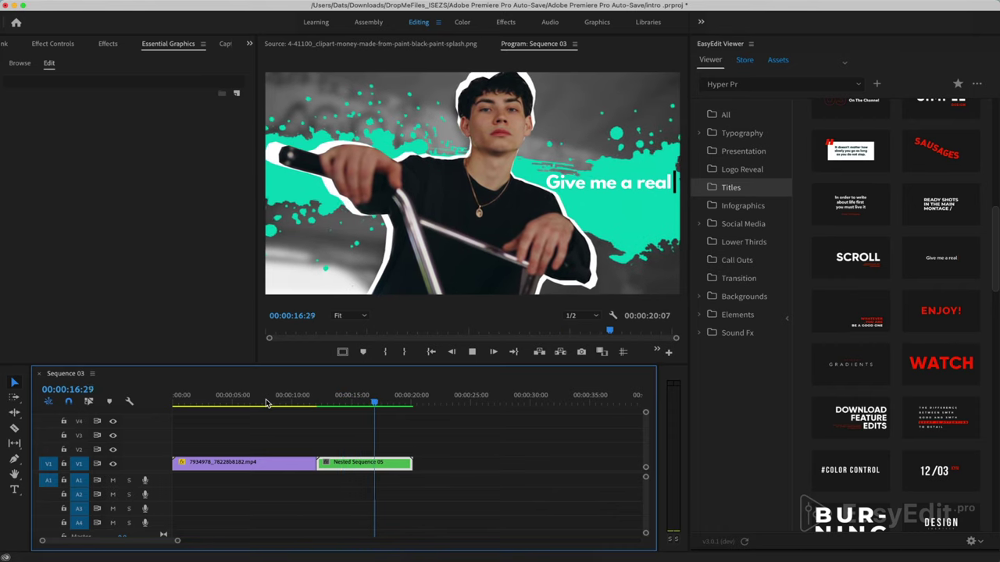
pyautogui.press('space')
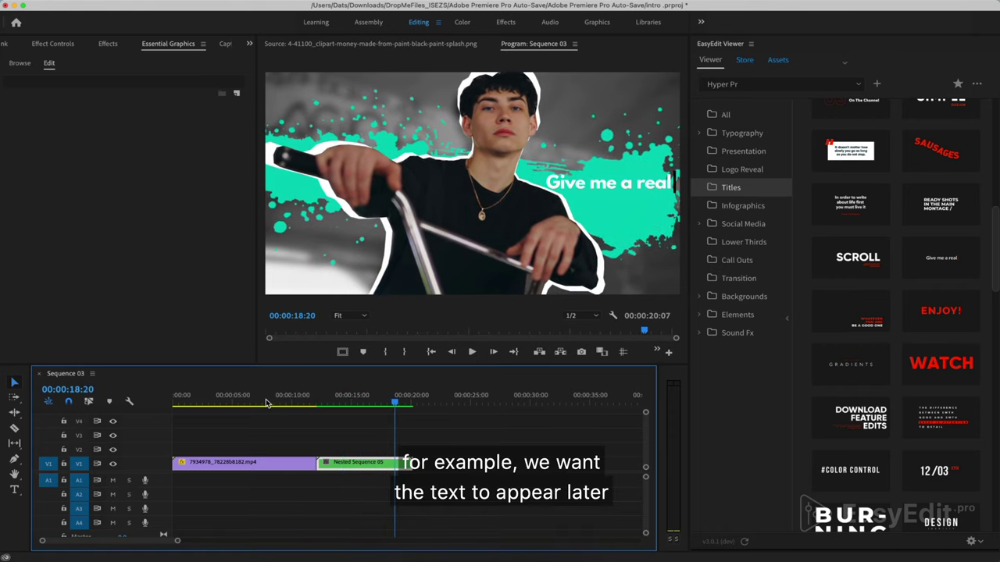
# Step: Trim Title_026's start inside Nested Sequence 05 to delay it about a second, then return to Sequence 03
pyautogui.doubleClick(363, 466)
pyautogui.click(208, 439)
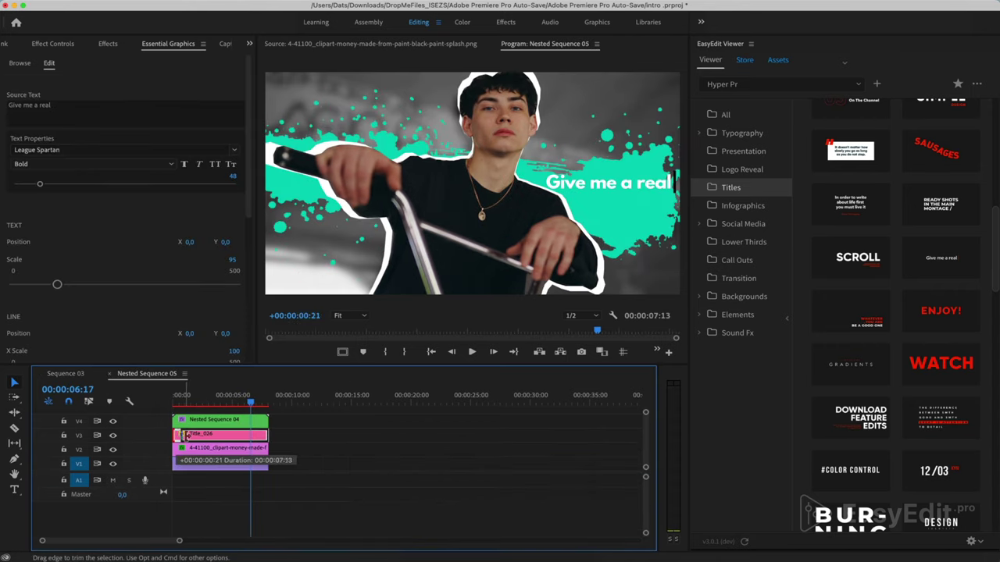
pyautogui.moveTo(178, 435); pyautogui.dragTo(200, 434)
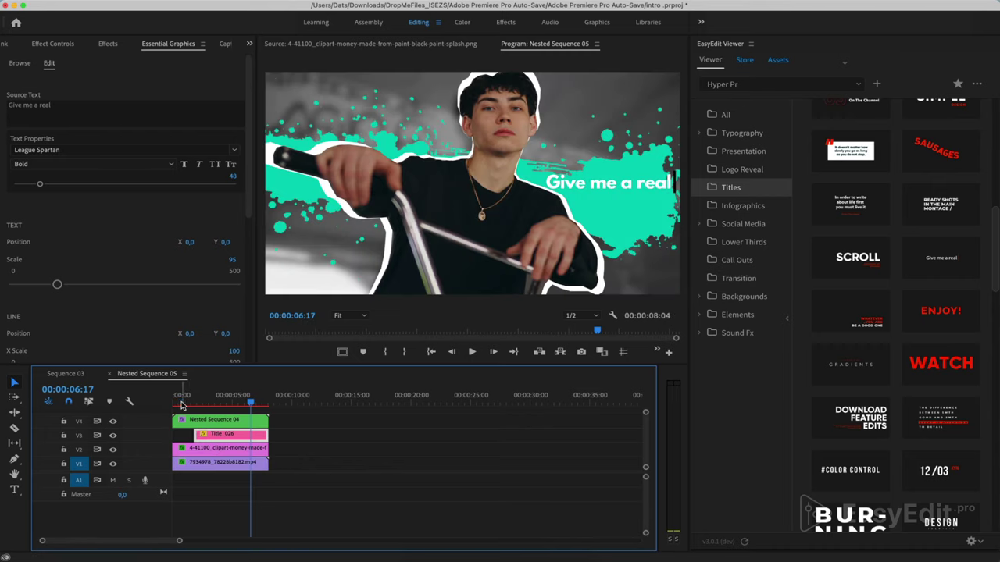
pyautogui.moveTo(180, 402); pyautogui.dragTo(226, 406)
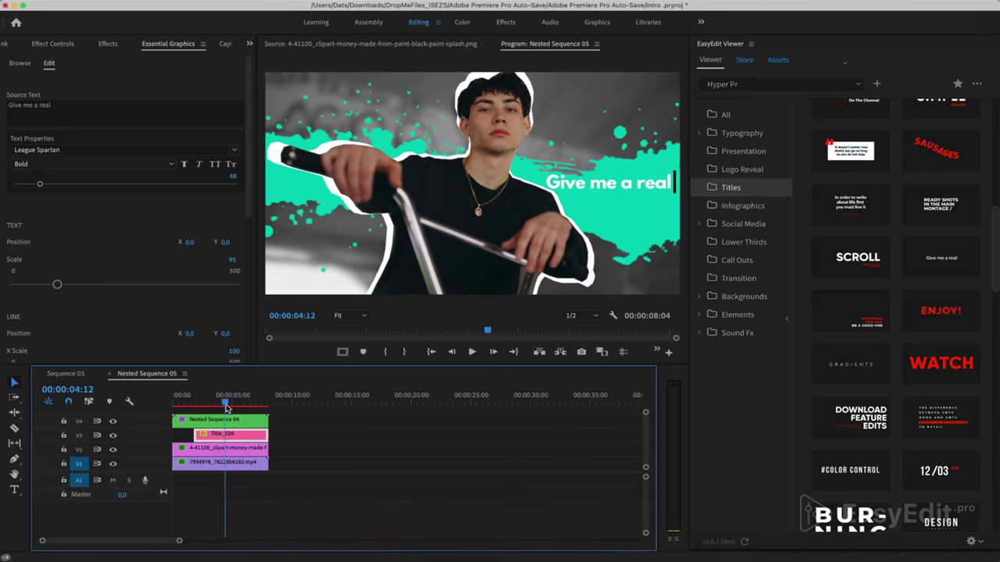
pyautogui.click(65, 374)
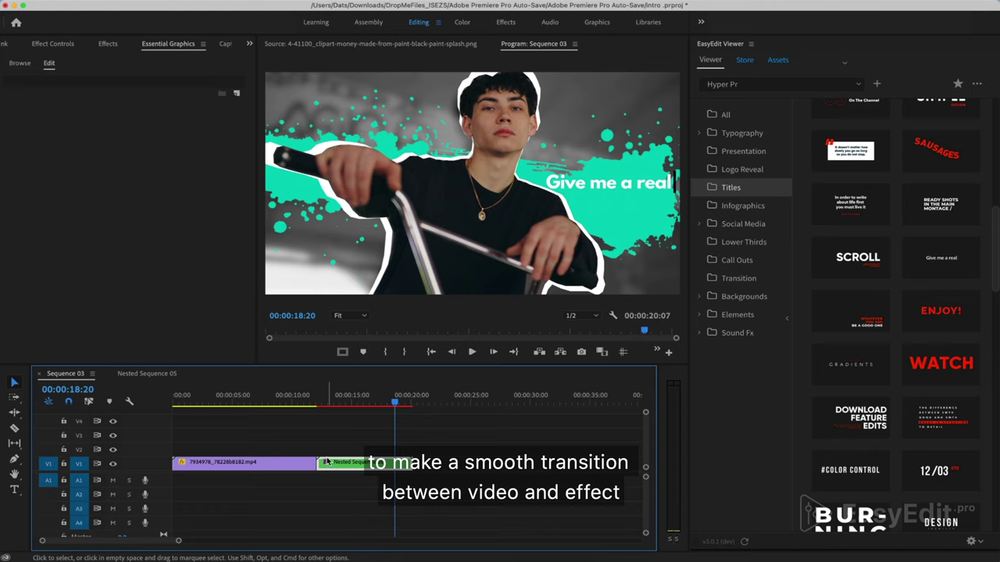
# Step: Apply the Dissolve > Dip to Black transition at the cut between the bike clip and Nested Sequence 05
pyautogui.click(108, 44)
pyautogui.click(122, 60)
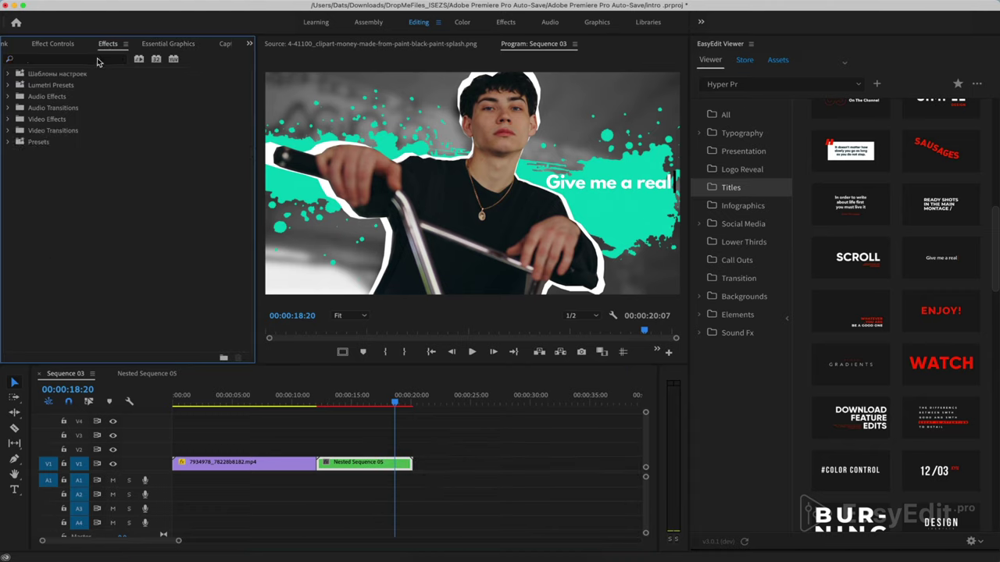
pyautogui.click(99, 62)
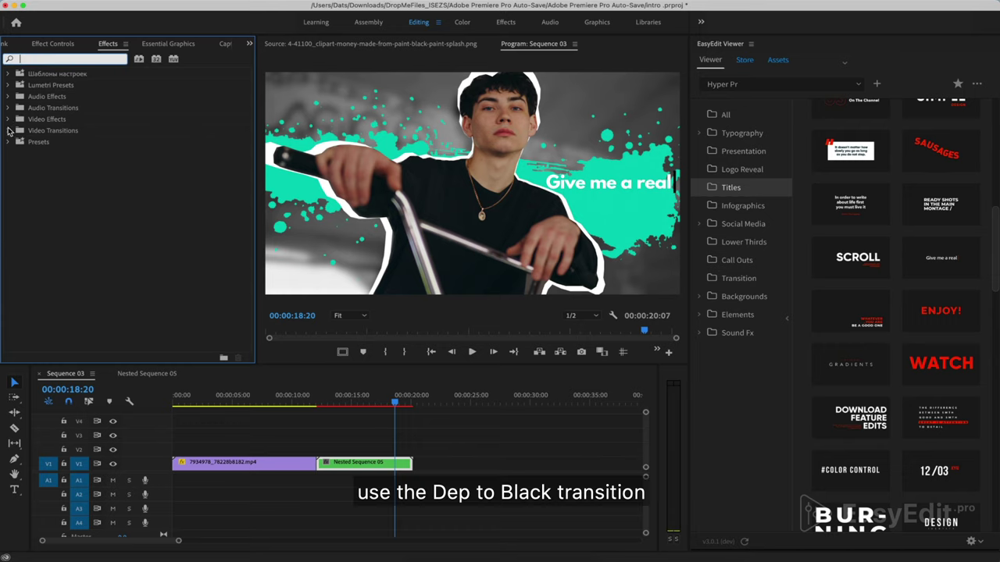
pyautogui.click(8, 130)
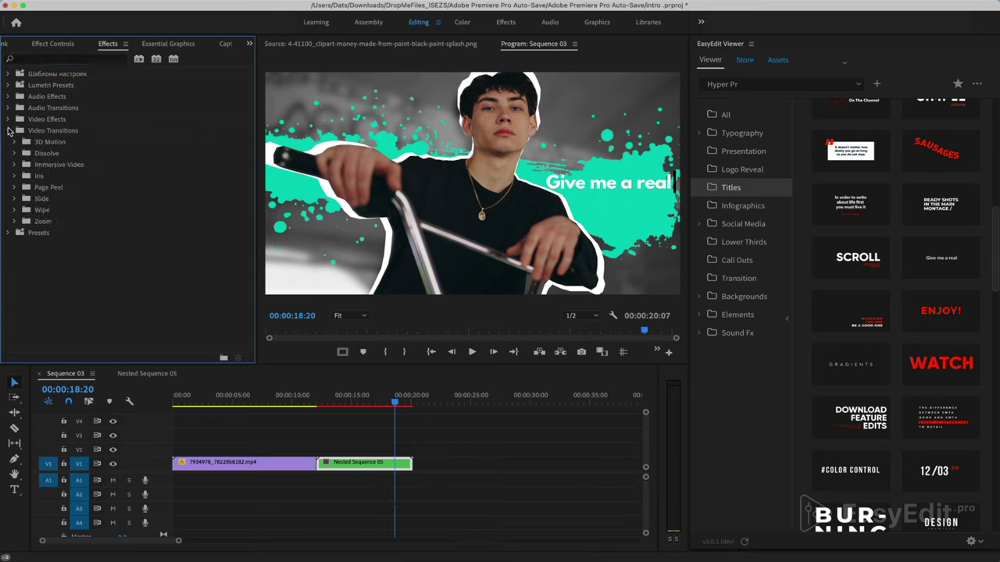
pyautogui.click(15, 155)
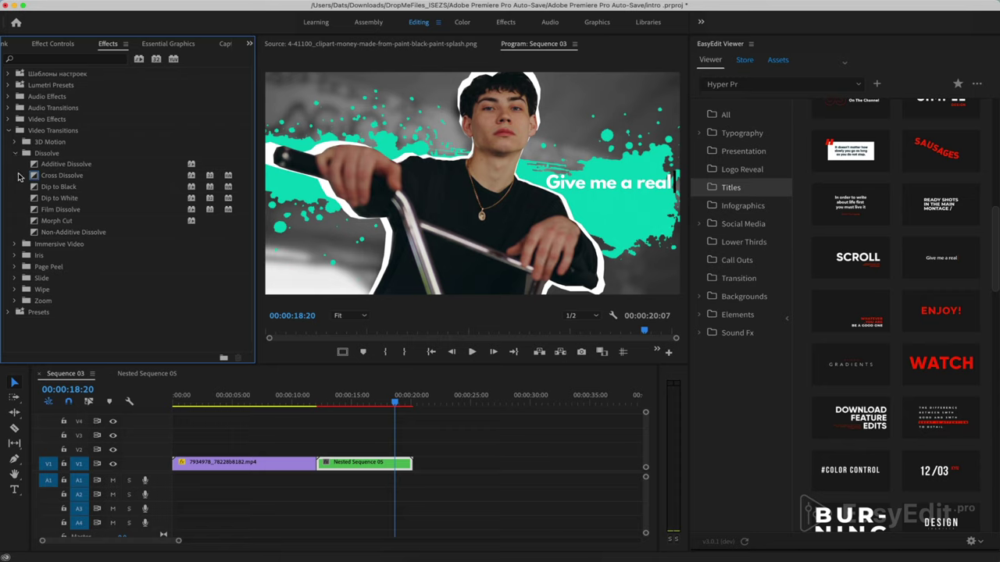
pyautogui.click(37, 190)
pyautogui.moveTo(37, 191); pyautogui.dragTo(320, 467)
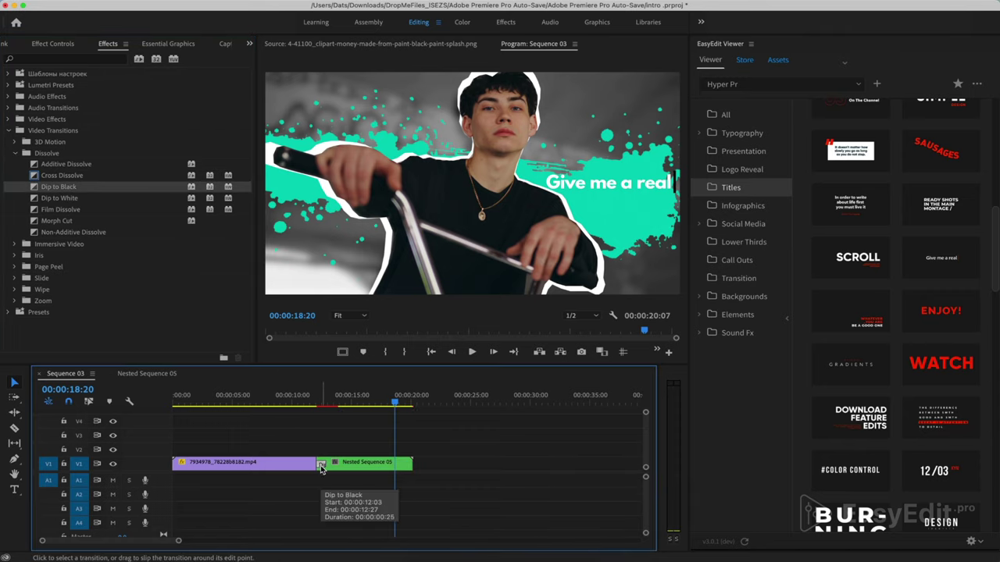
# Step: Center the Dip to Black on the cut and shorten it to 00:00:00:15
pyautogui.doubleClick(320, 466)
pyautogui.click(143, 114)
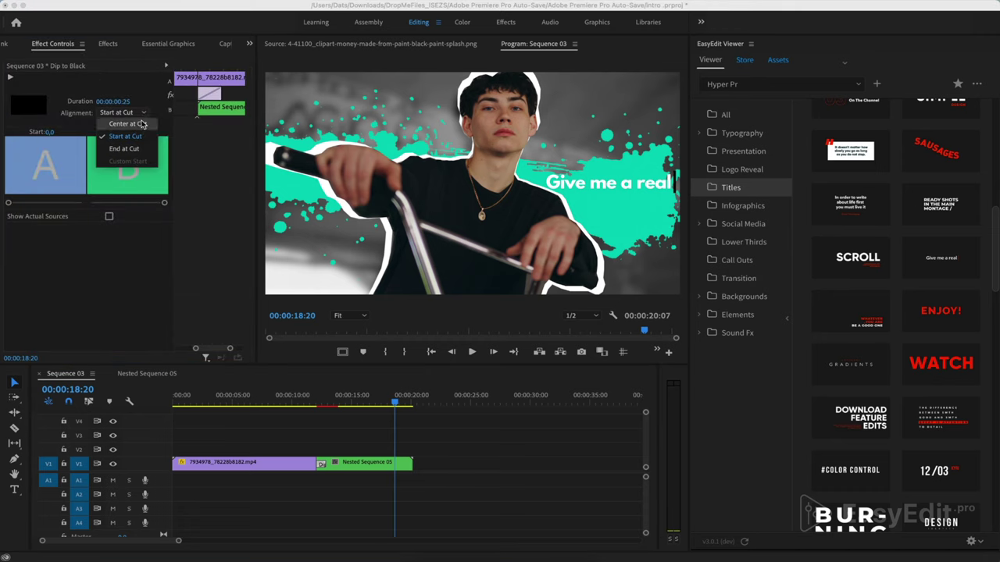
pyautogui.click(139, 123)
pyautogui.scroll(5, 311, 483)
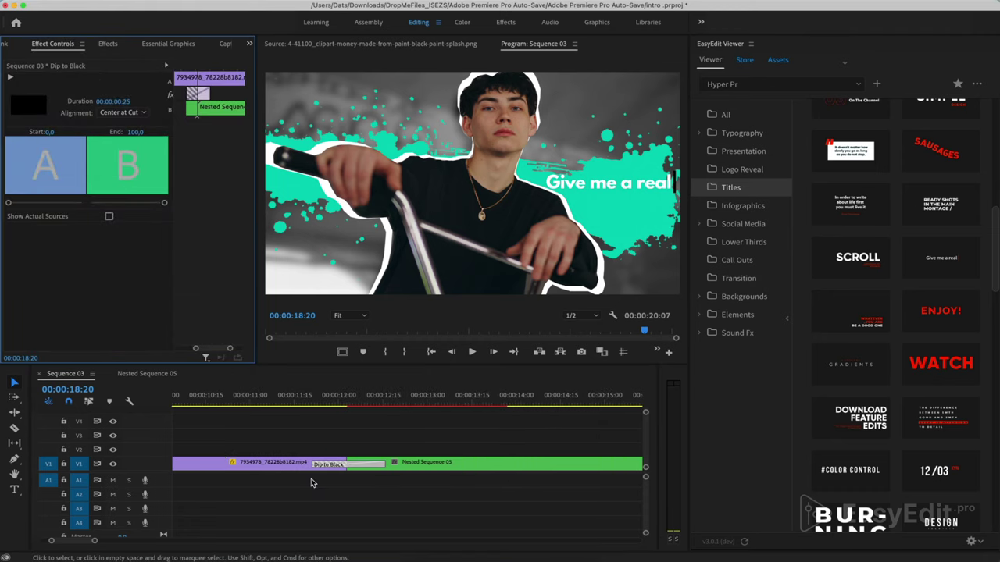
pyautogui.click(297, 405)
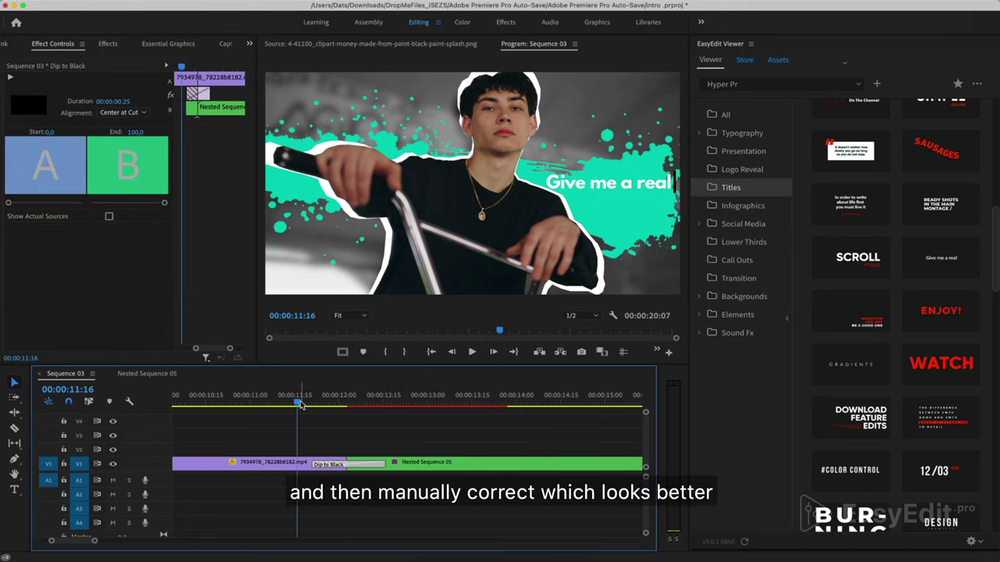
pyautogui.moveTo(300, 404); pyautogui.dragTo(383, 417)
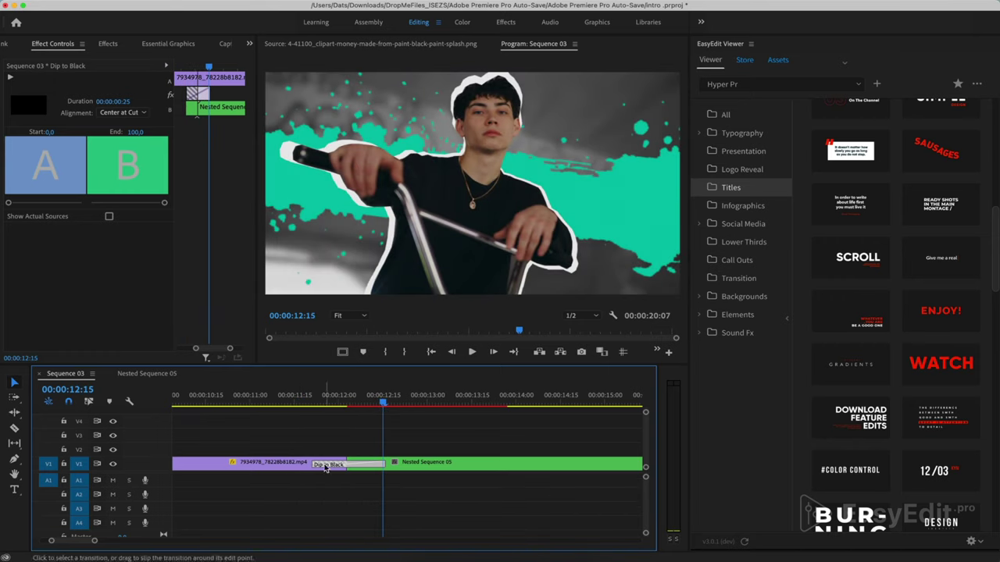
pyautogui.moveTo(314, 465); pyautogui.dragTo(376, 465)
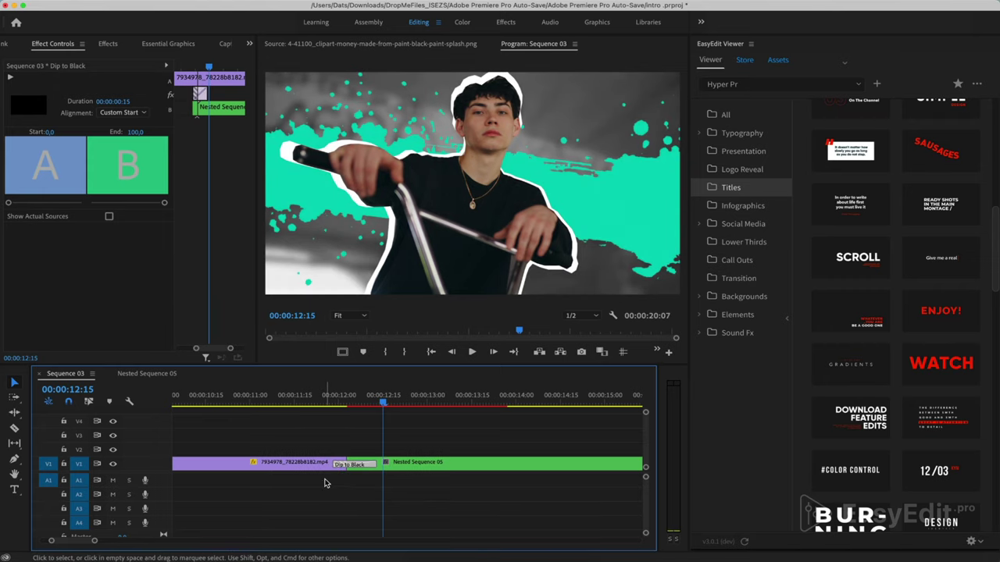
pyautogui.moveTo(332, 414); pyautogui.dragTo(608, 443)
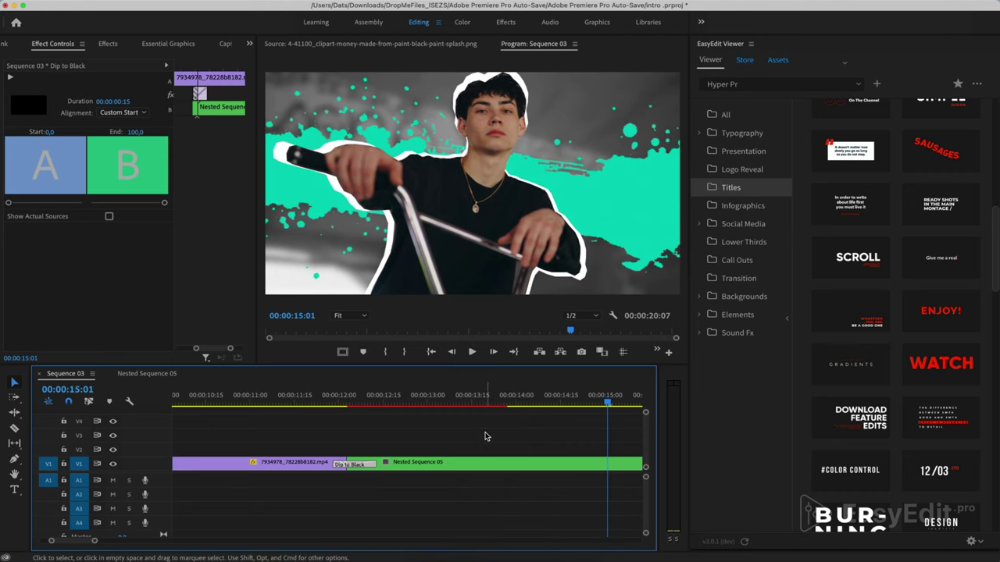
pyautogui.press('-')
pyautogui.press('-')
pyautogui.press('-')
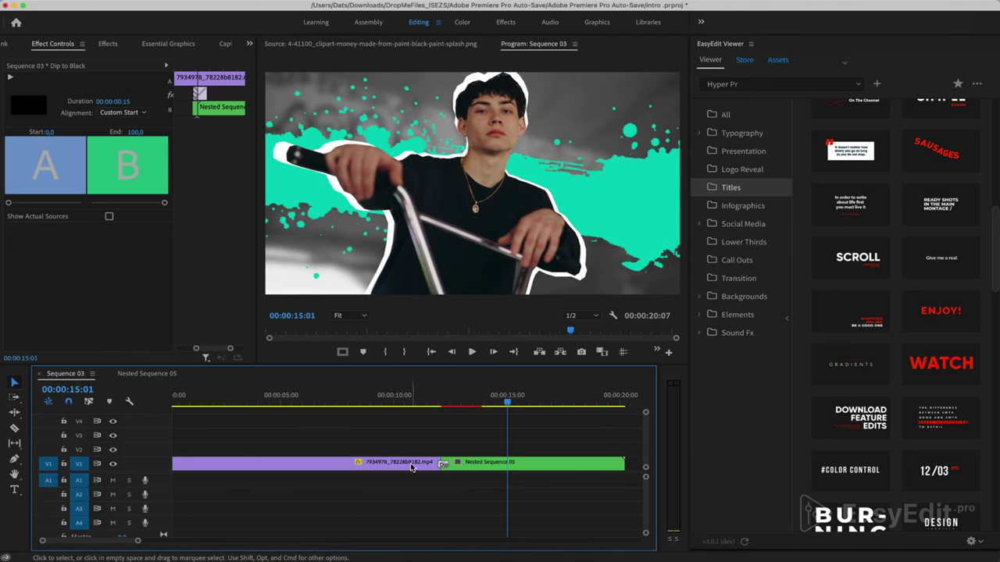
pyautogui.press('-')
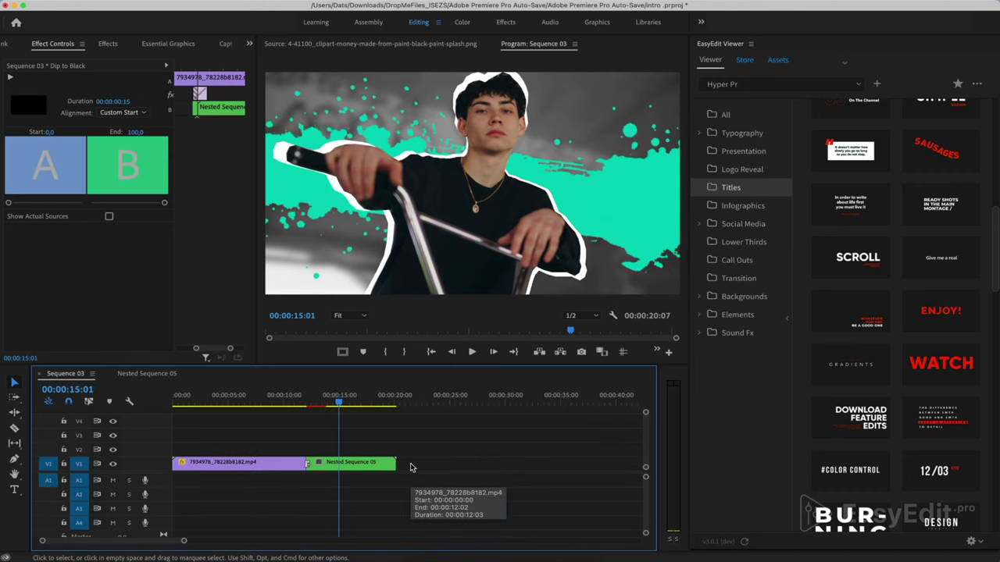
# Step: Place Cutting It Close – DJ Freedem.mp3 on A1, trimming its start and positioning it under the clips
pyautogui.click(250, 45)
pyautogui.click(264, 56)
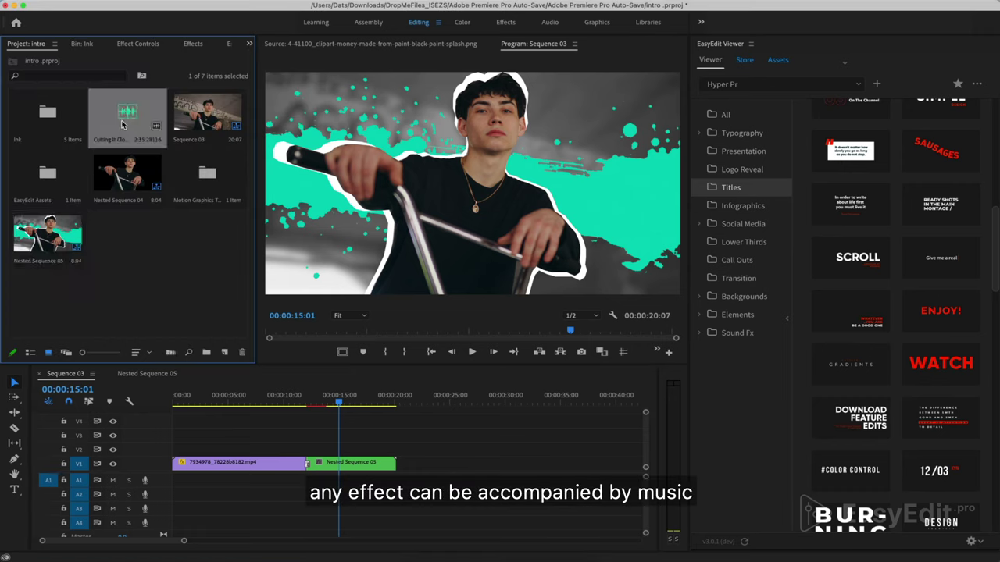
pyautogui.moveTo(125, 128); pyautogui.dragTo(330, 484)
pyautogui.moveTo(414, 481); pyautogui.dragTo(265, 485)
pyautogui.press('=')
pyautogui.press('=')
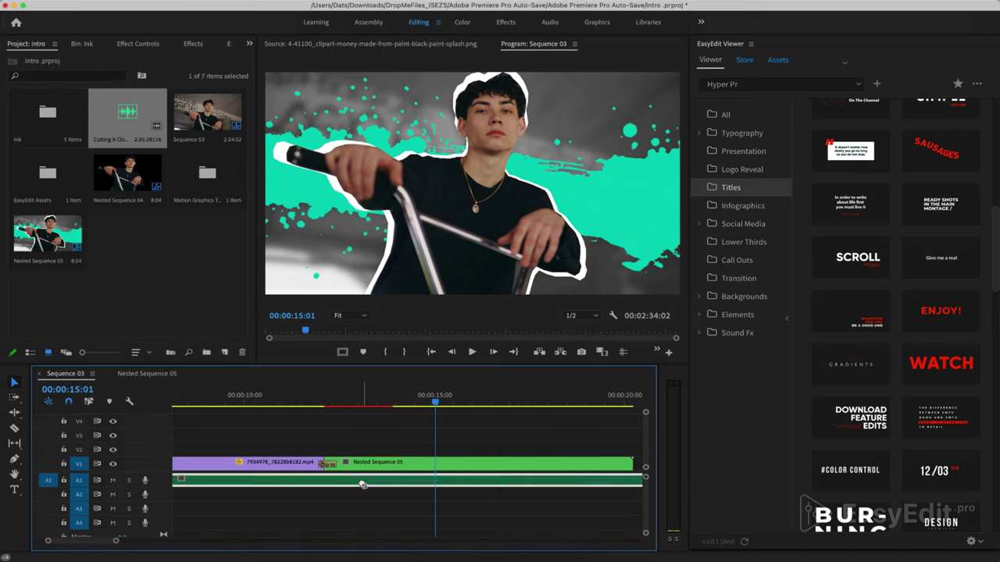
pyautogui.press('=')
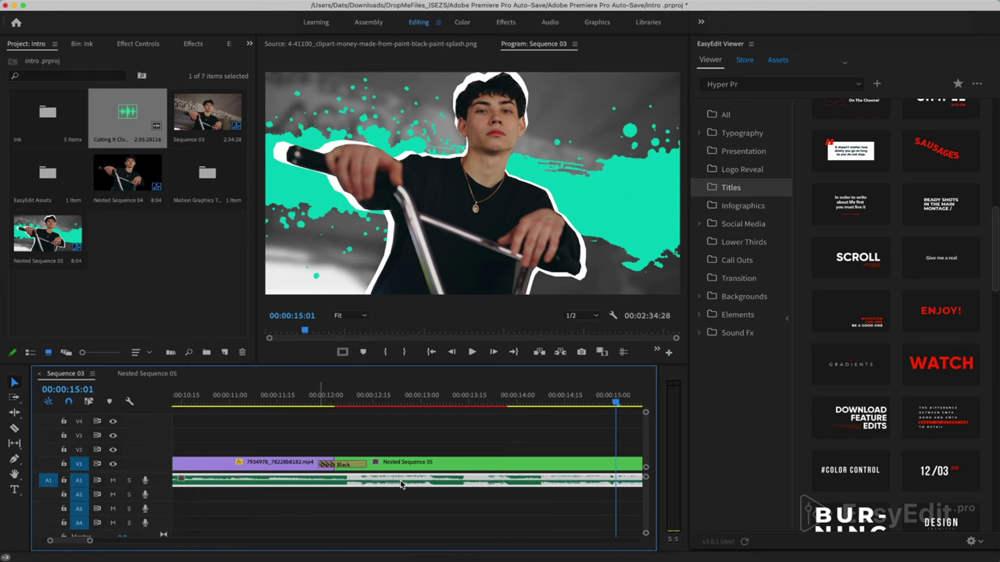
pyautogui.moveTo(373, 485); pyautogui.dragTo(380, 484)
pyautogui.press('-')
pyautogui.press('-')
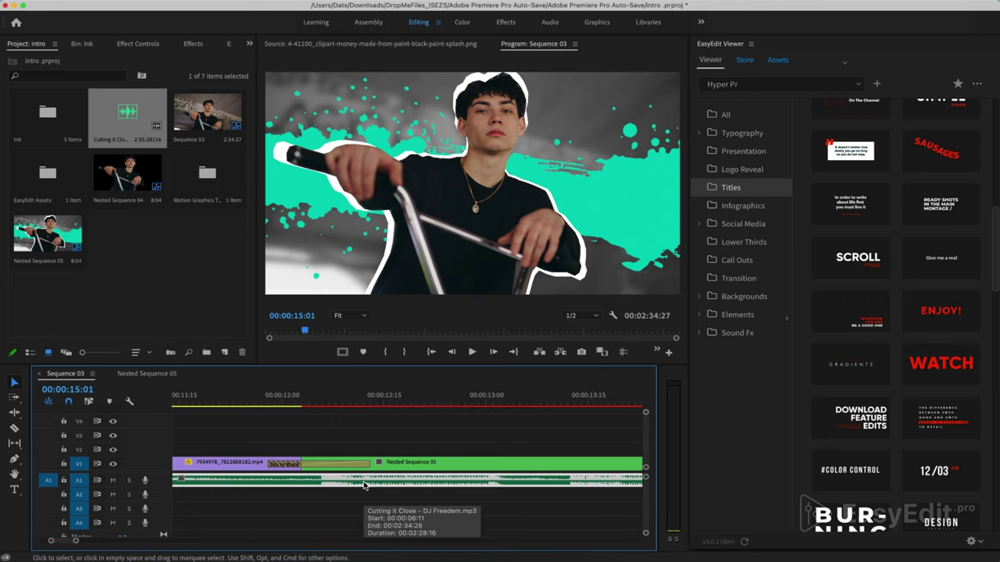
pyautogui.press('-')
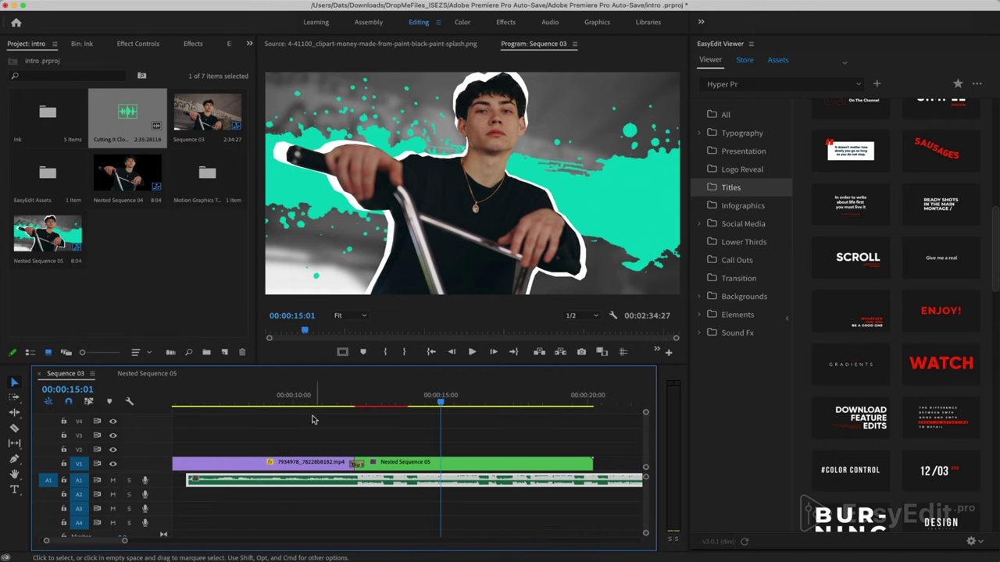
pyautogui.press('Return')
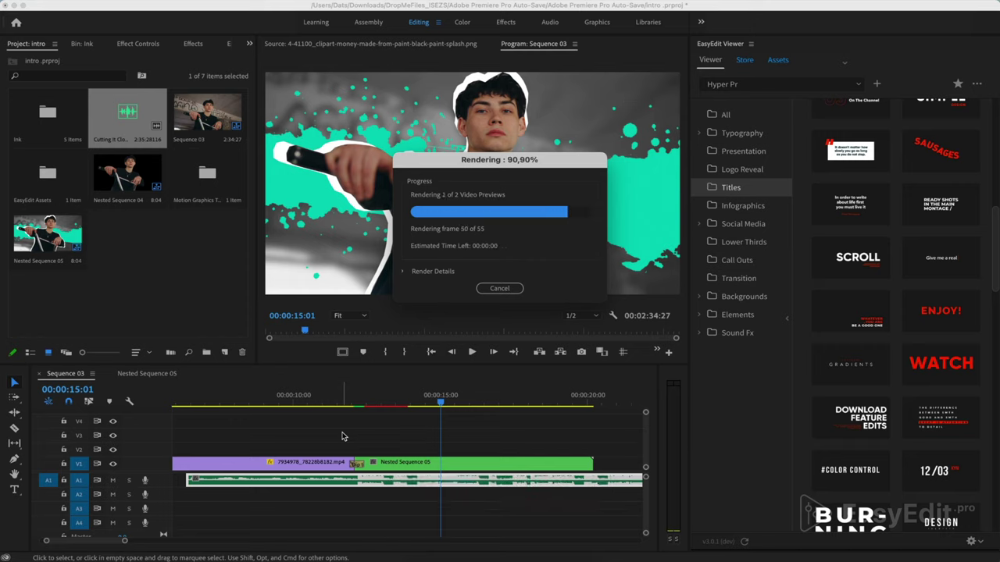
# Step: Move the A1 music to 00:00:00 and play the finished intro in a maximized Program monitor
pyautogui.press('\\')
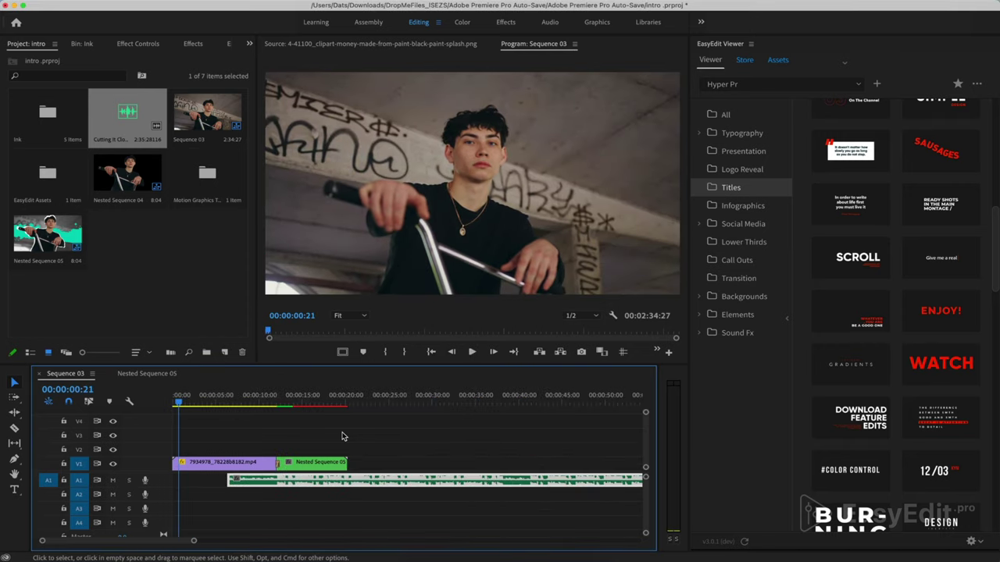
pyautogui.moveTo(313, 480); pyautogui.dragTo(257, 492)
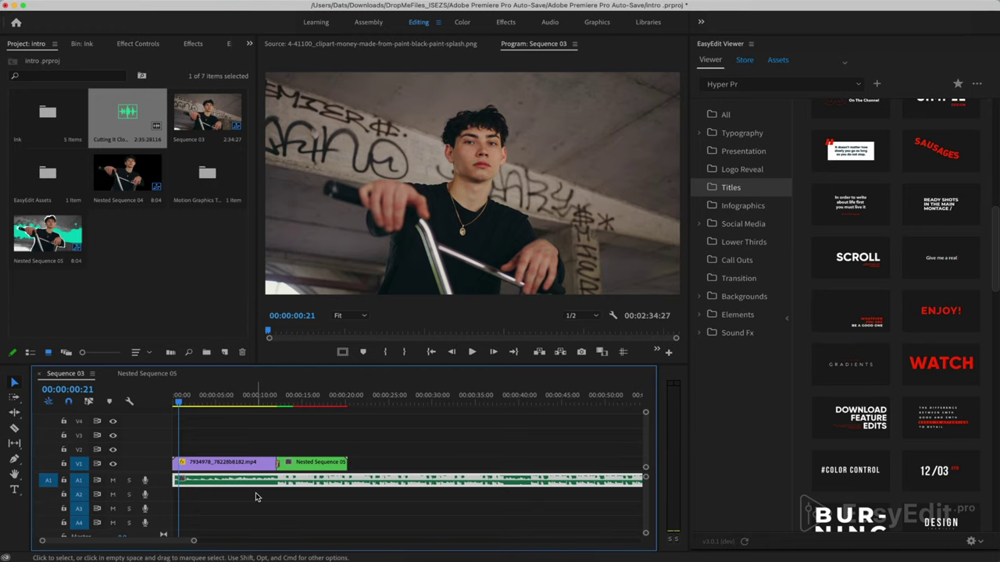
pyautogui.click(534, 45)
pyautogui.press('`')
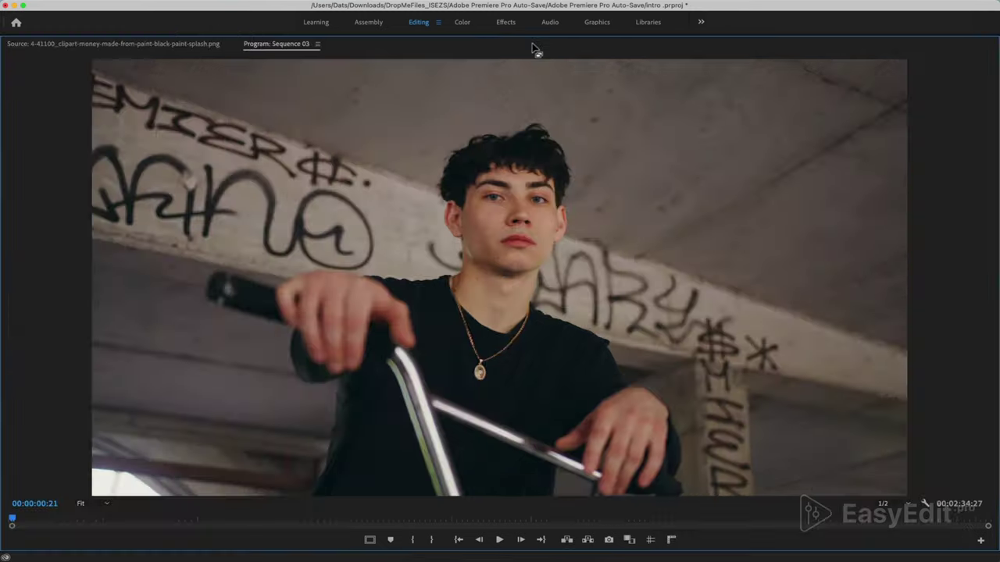
pyautogui.press('space')
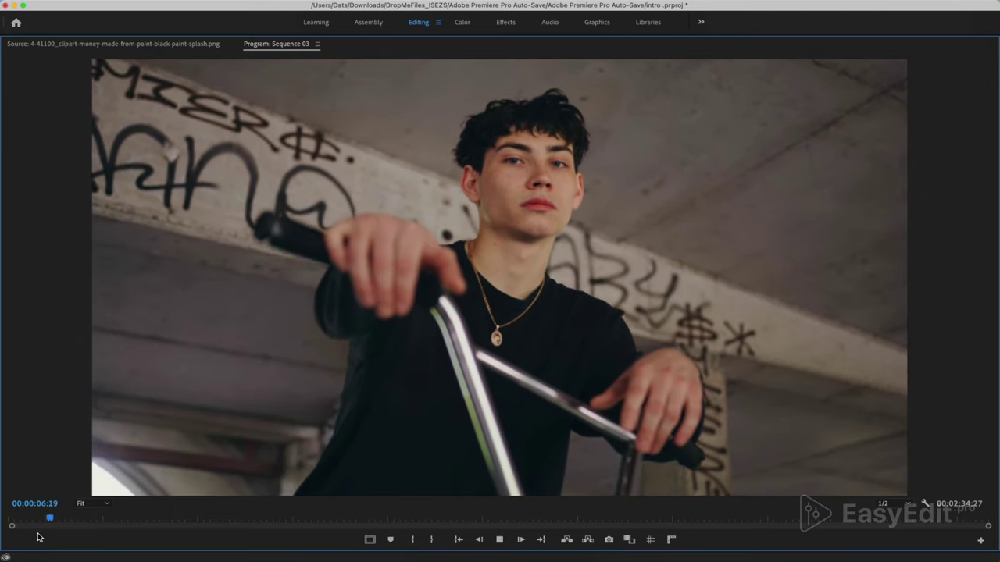